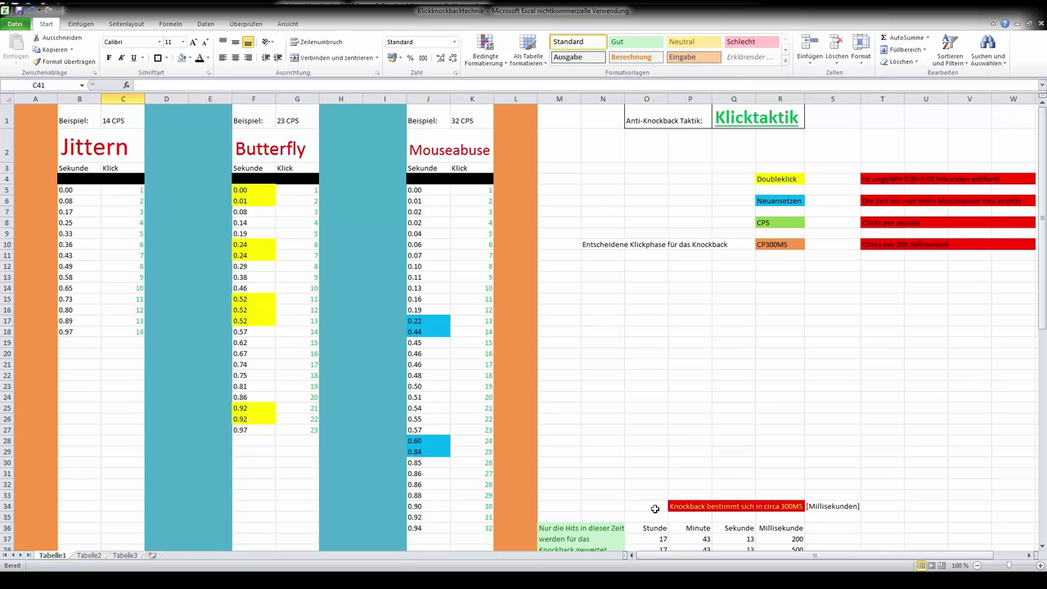
Examine the Jittern click table and the 300 ms knockback window defined by the millisecond values in R37:R38.
click(602, 342)
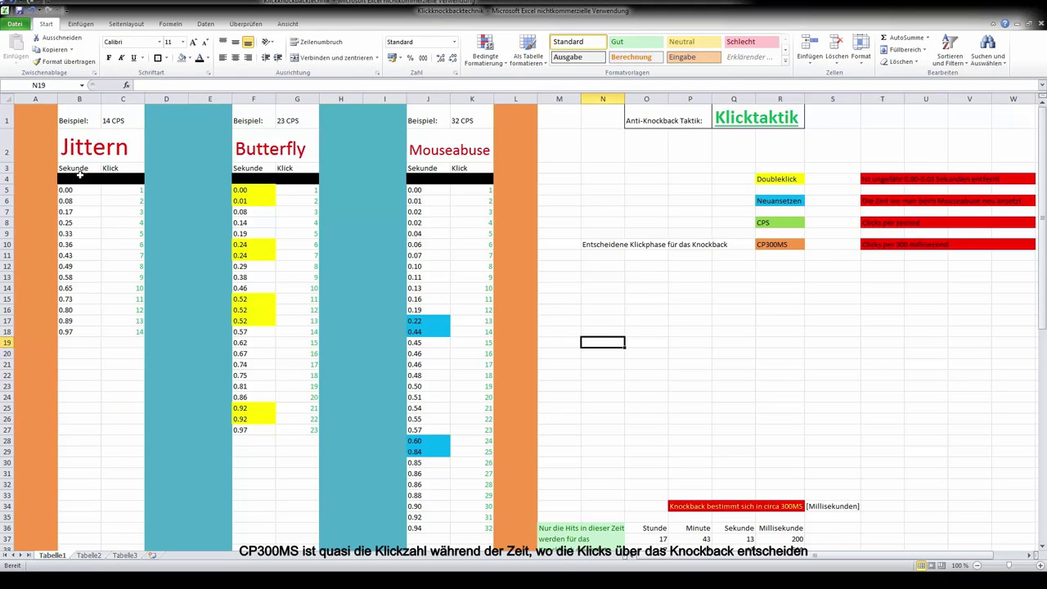
click(106, 146)
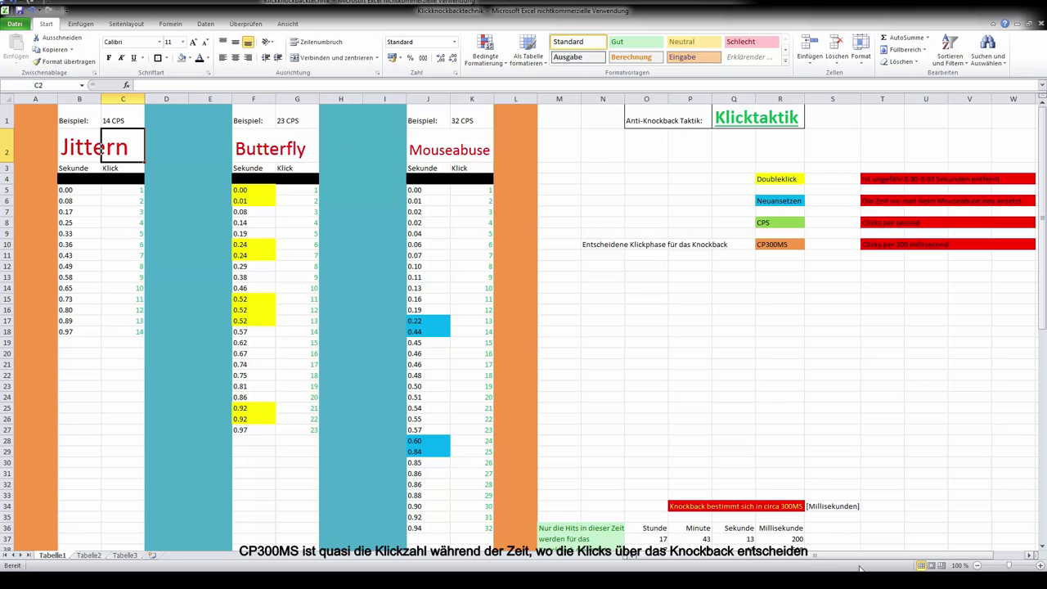
scroll(782, 531, down, 1)
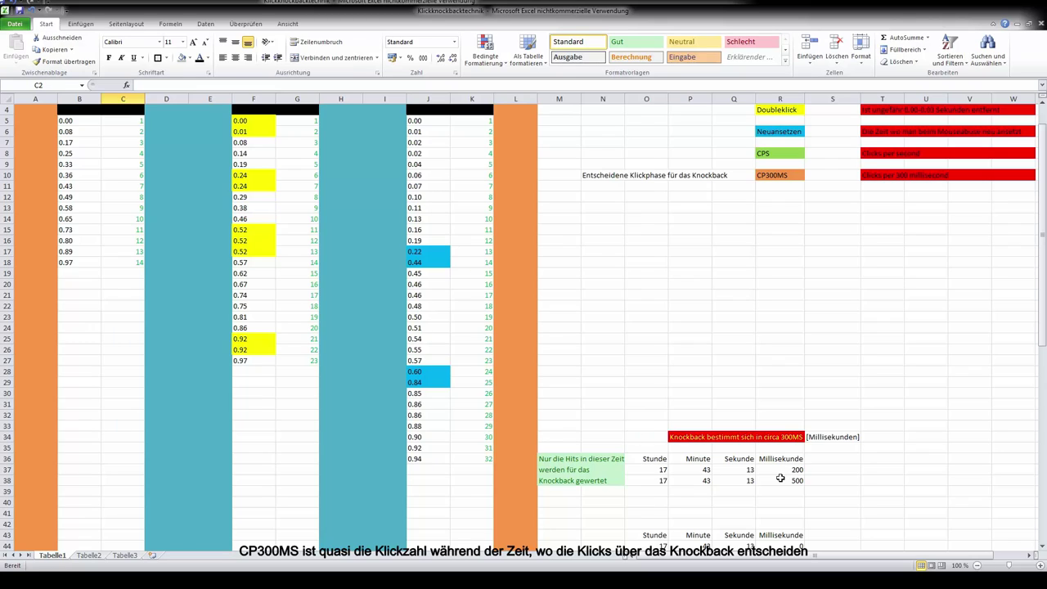
click(781, 472)
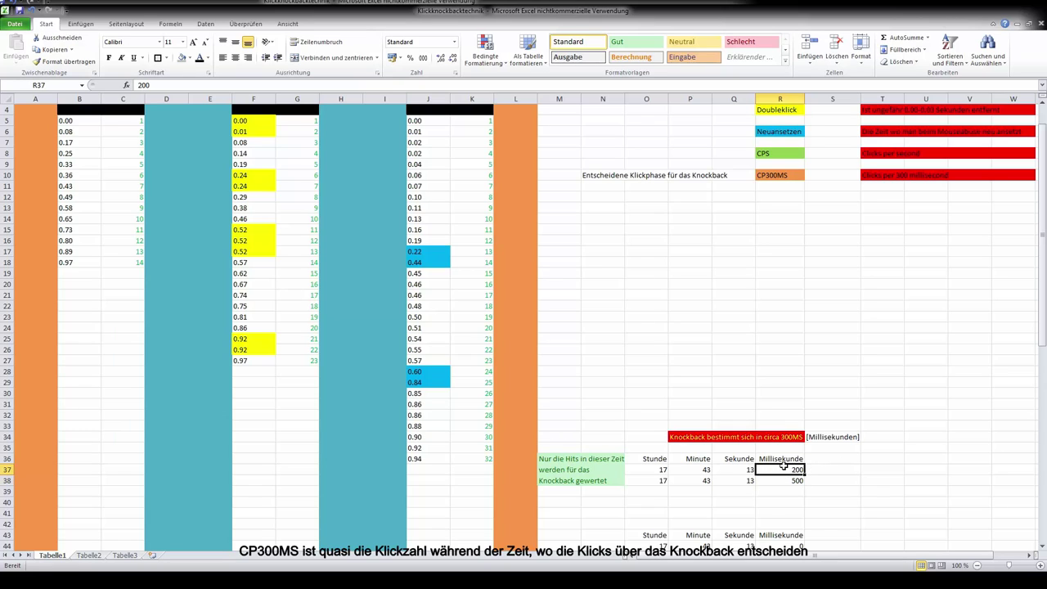
drag(784, 467, 788, 480)
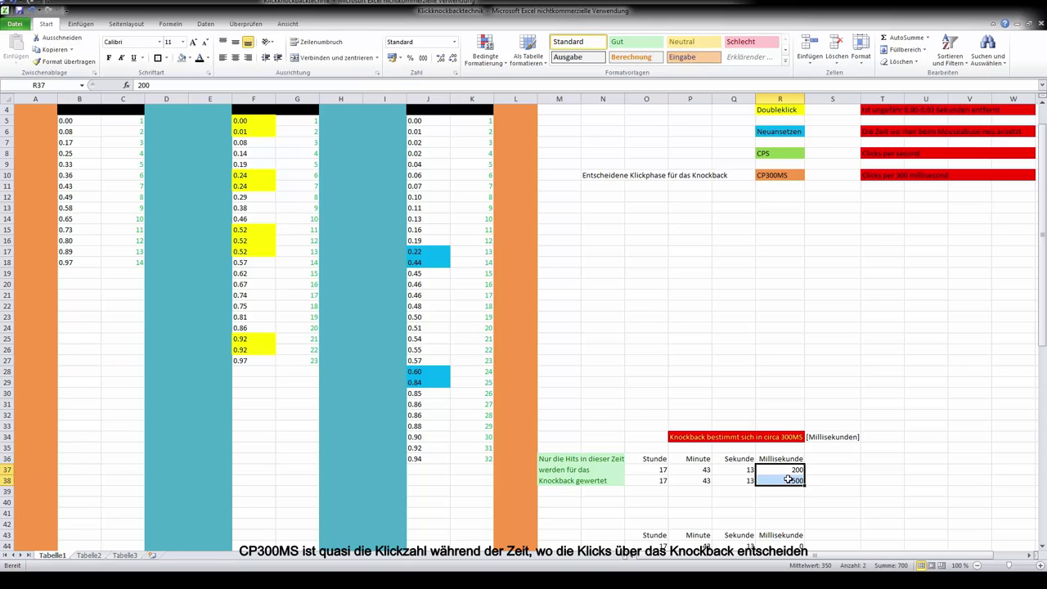
click(777, 471)
click(783, 483)
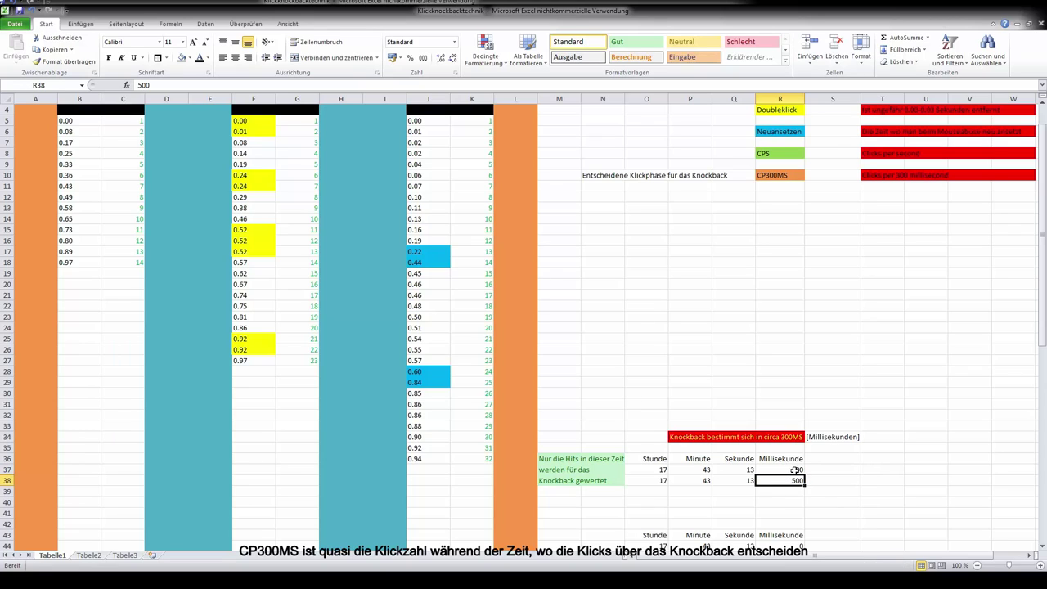
drag(784, 471, 786, 481)
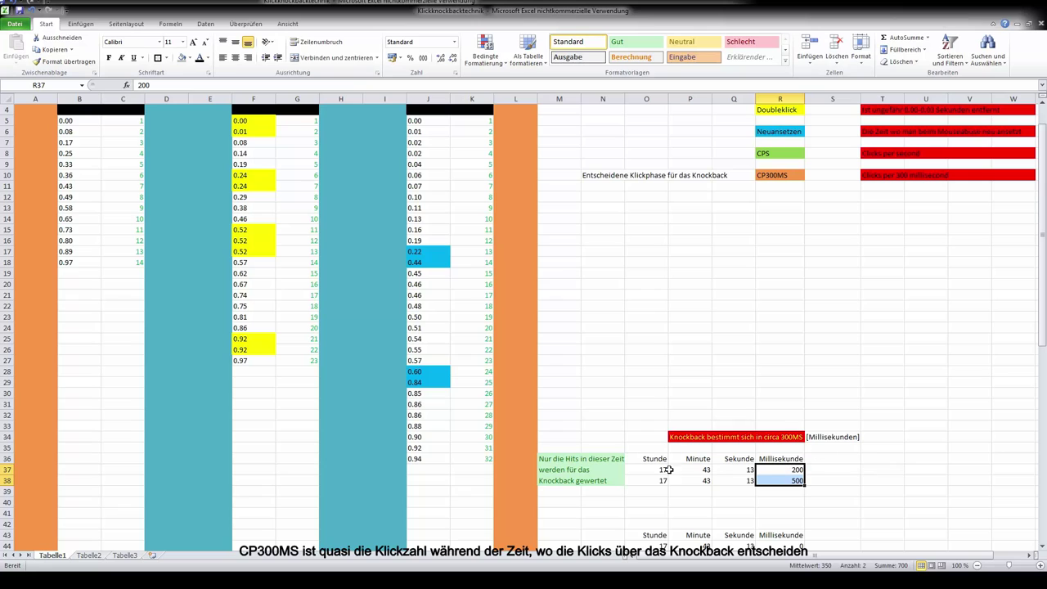
click(610, 294)
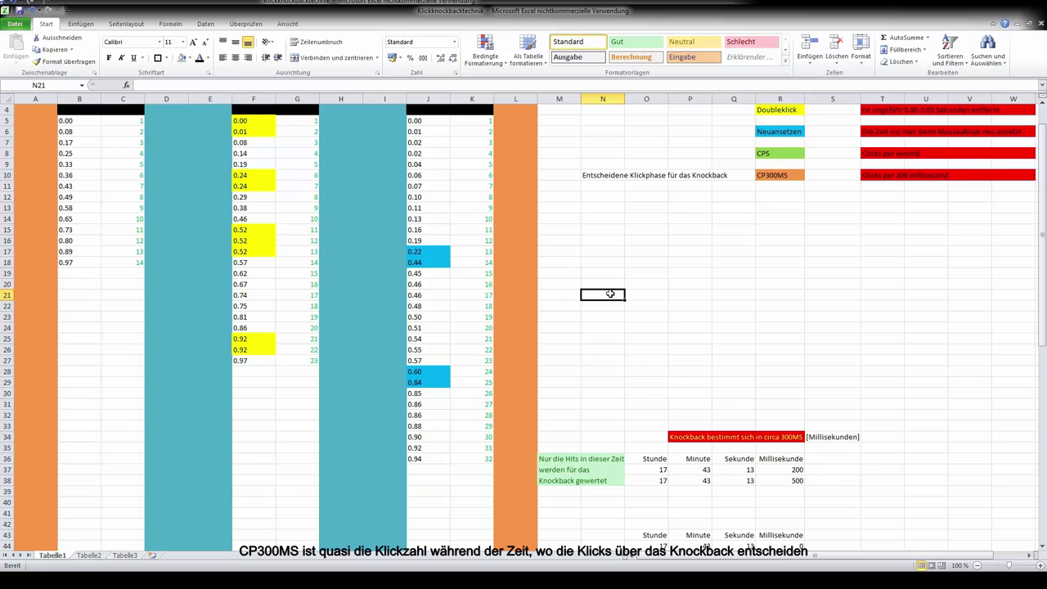
scroll(736, 499, up, 1)
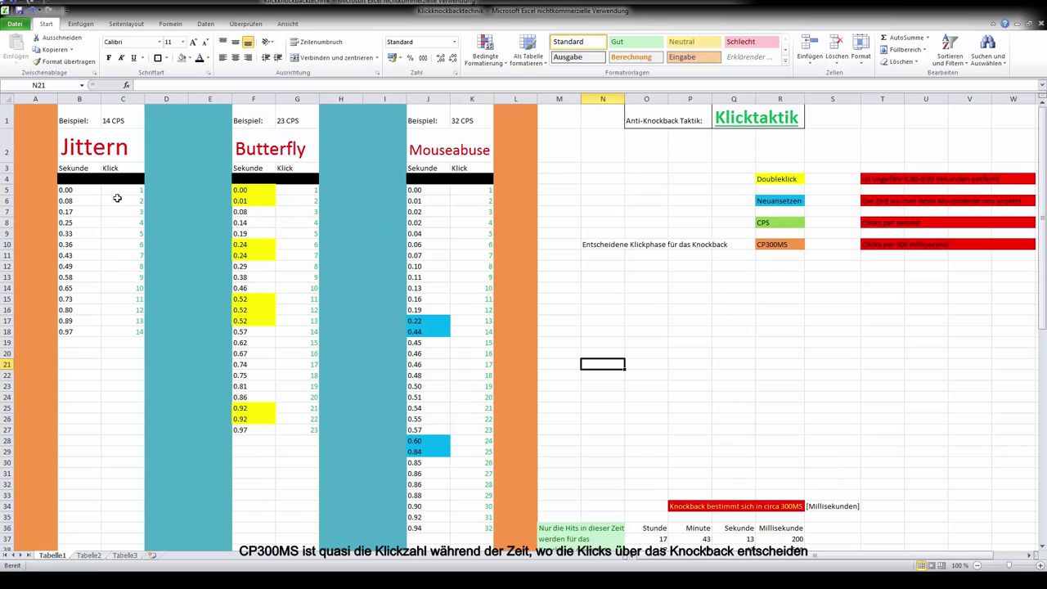
scroll(803, 522, down, 1)
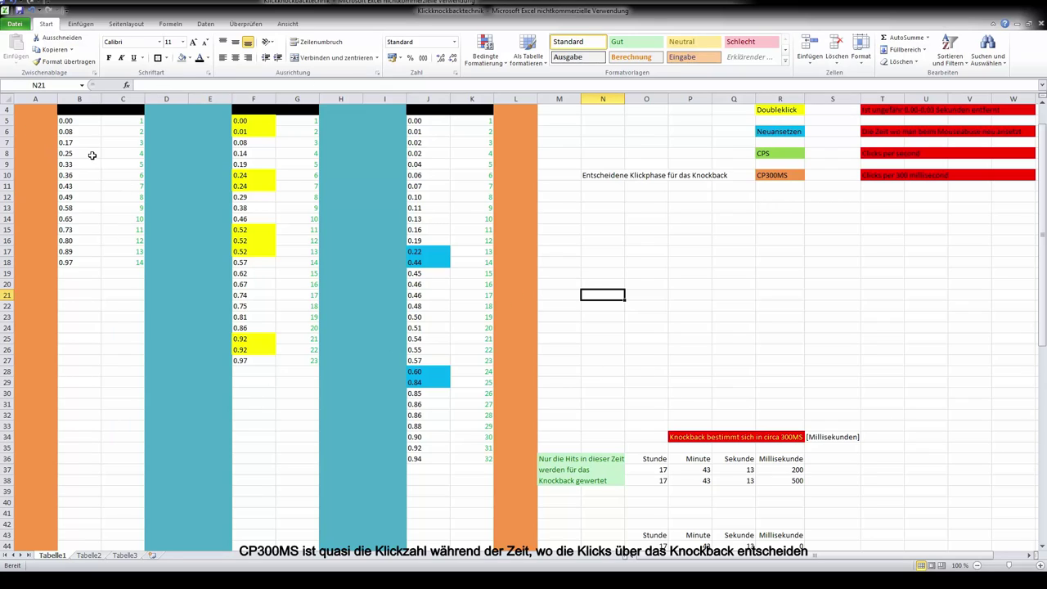
Fill the Jittern times from 0.25 to 0.49 (B8:B12) with purple to mark the 300 ms window.
drag(75, 154, 78, 197)
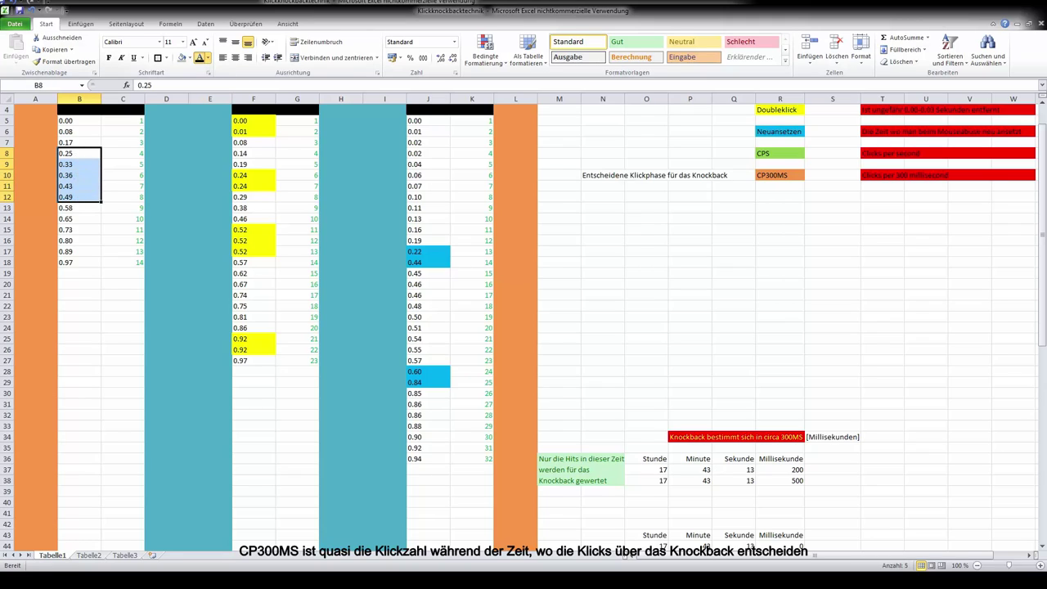
click(199, 57)
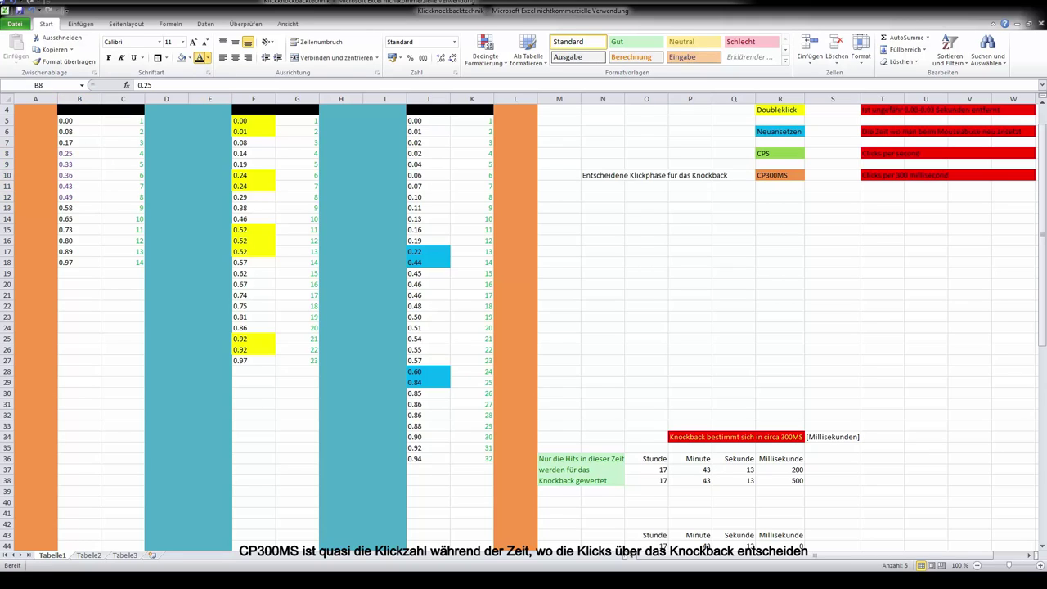
key(ctrl+z)
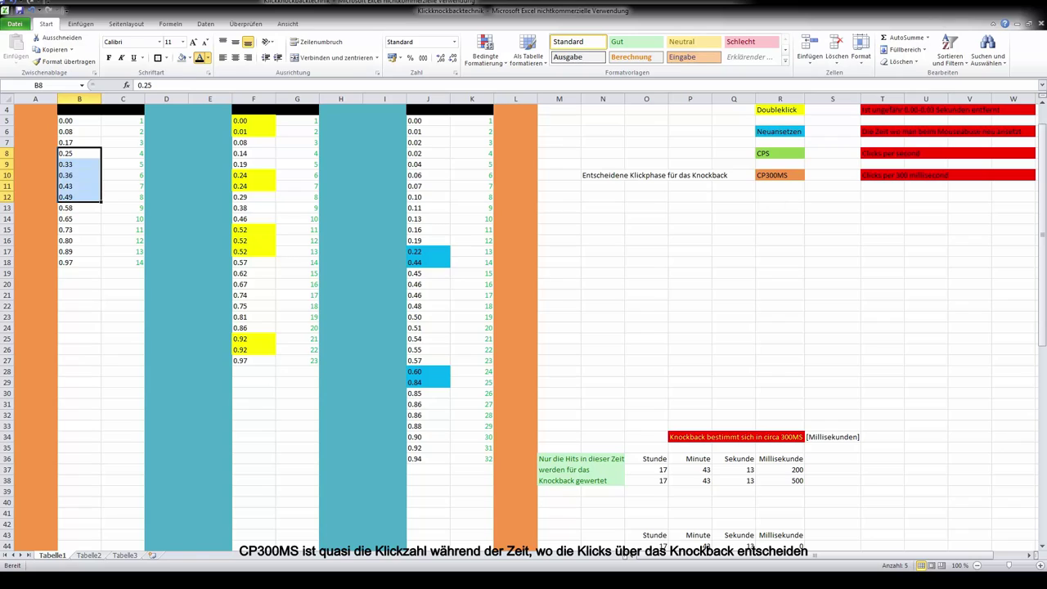
click(184, 58)
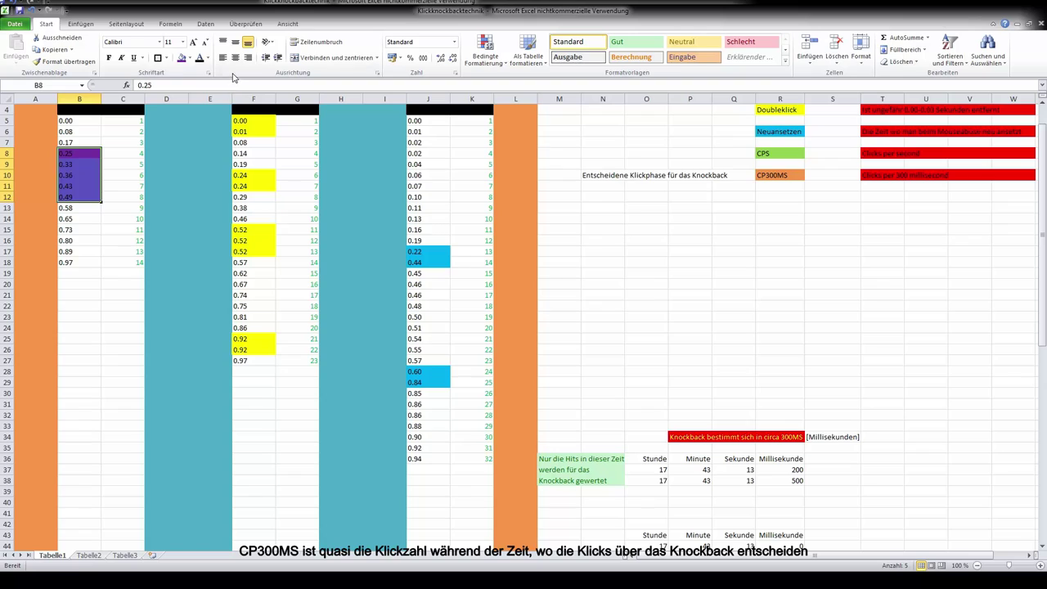
drag(71, 155, 75, 194)
click(80, 168)
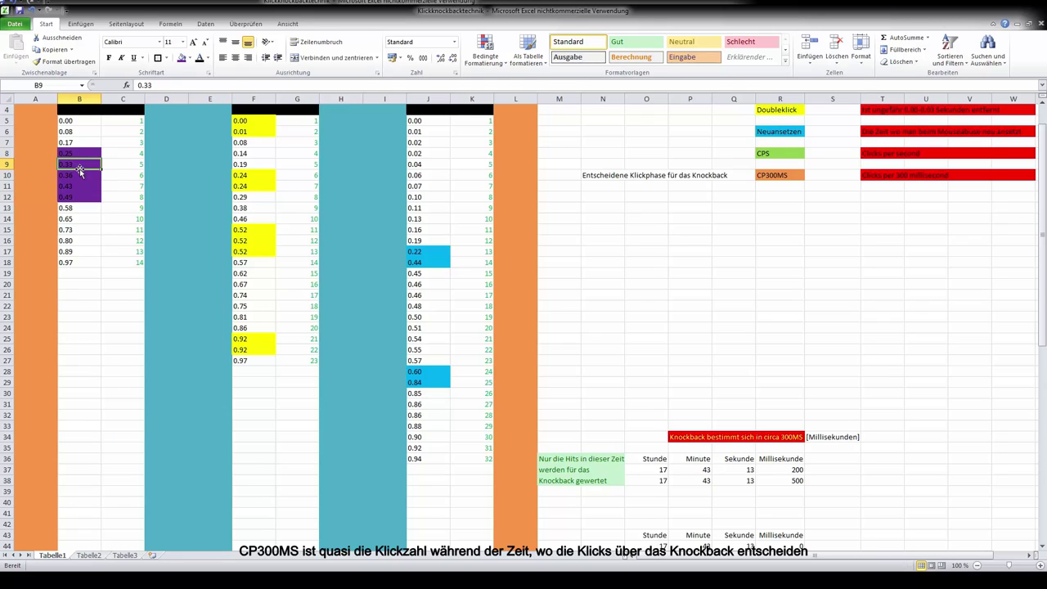
drag(72, 154, 76, 193)
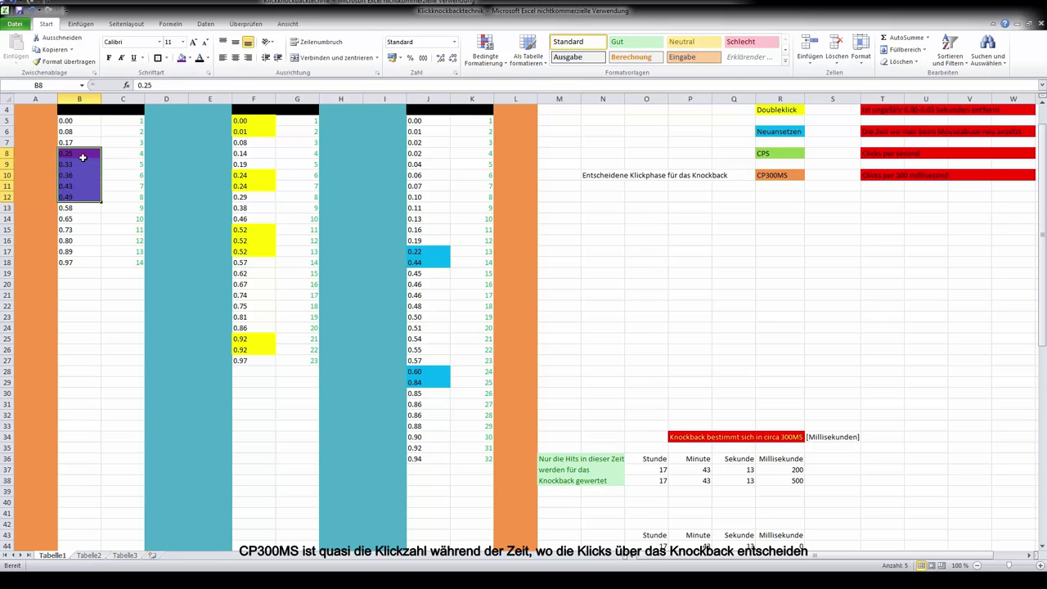
Add a result row with "Jittern" in P18 and "5 CP300MS" in R18.
click(647, 260)
click(673, 262)
text(Jitt)
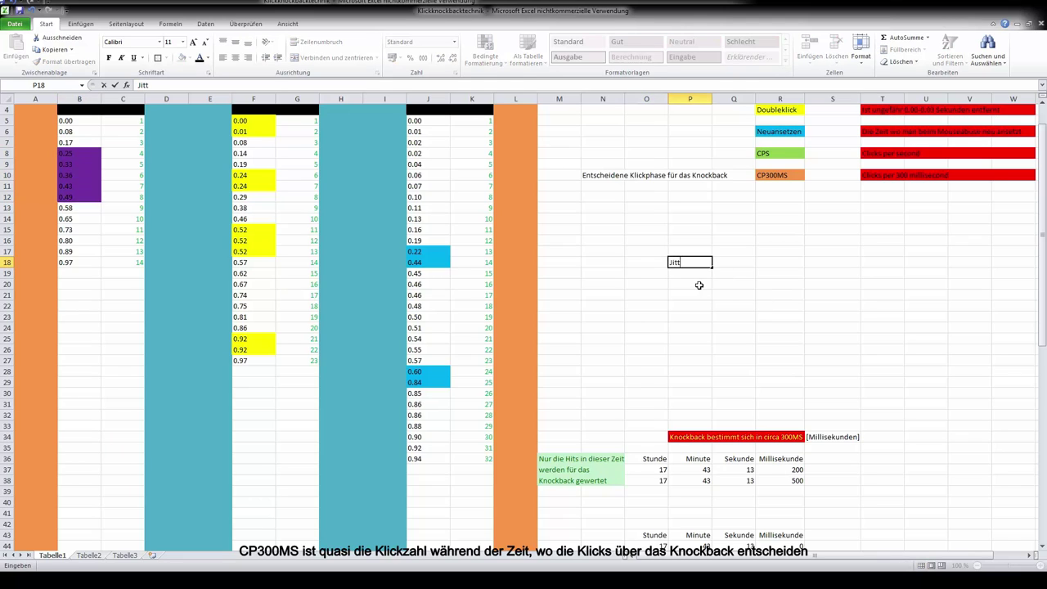
text(ern)
click(771, 266)
text(5)
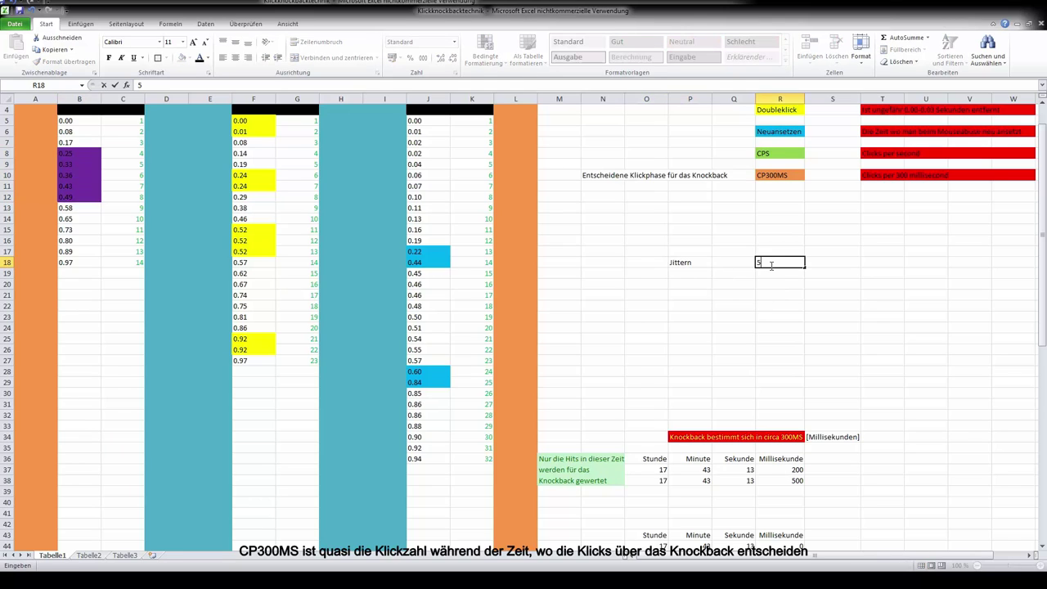
text(CPS)
text(00MS)
double_click(760, 263)
click(760, 263)
click(695, 273)
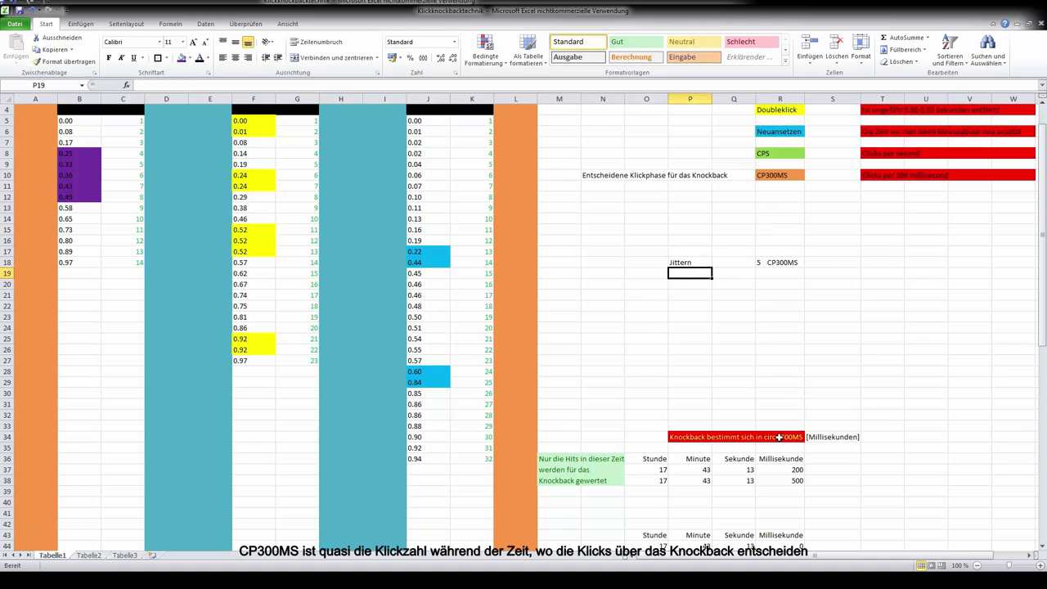
click(785, 263)
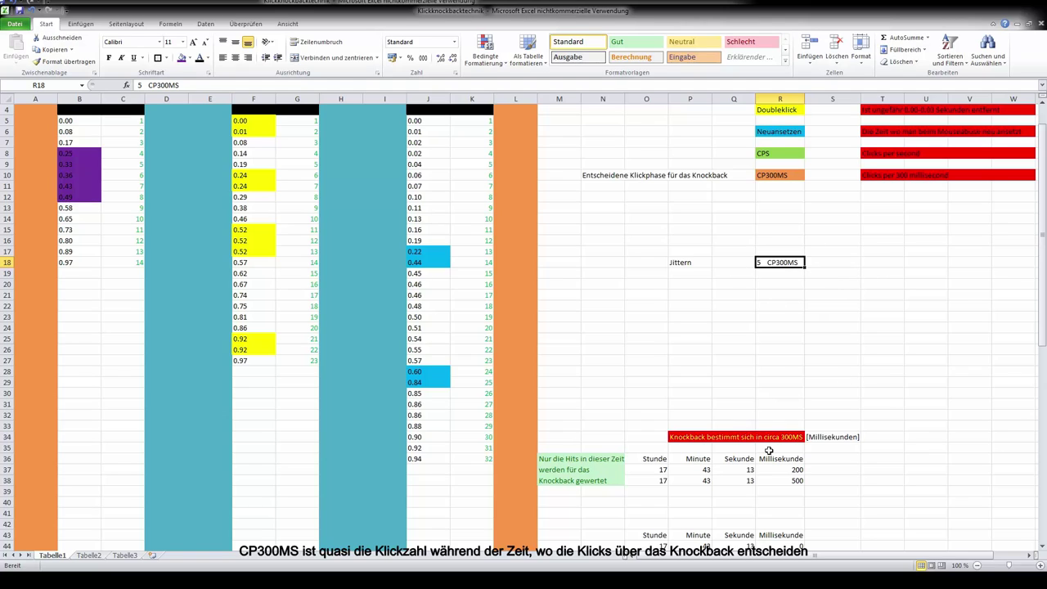
Enter the heading "Test 1" in P16, above the Jittern result row.
scroll(292, 181, up, 1)
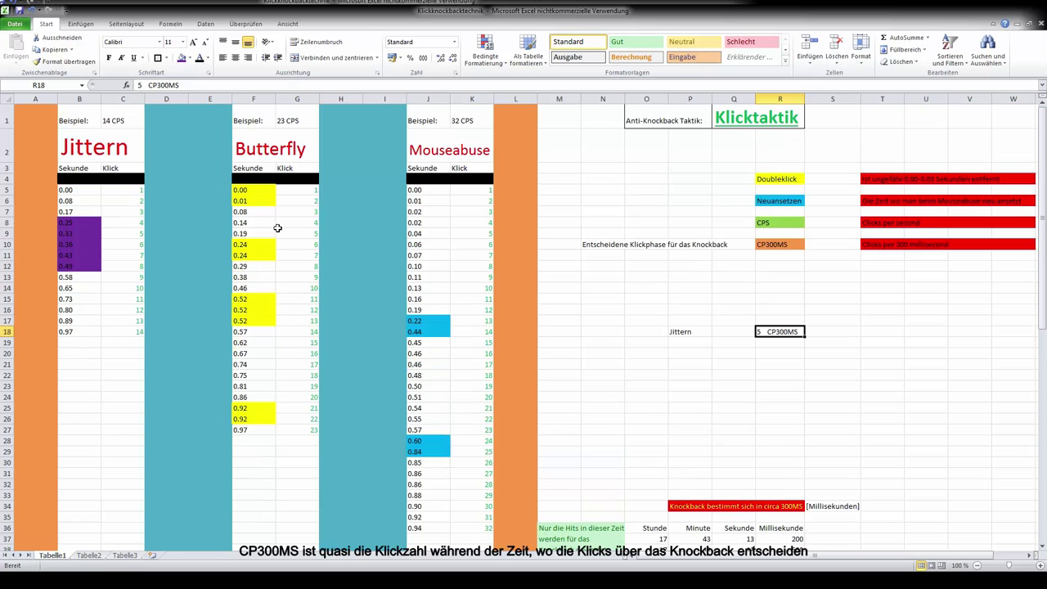
click(784, 407)
scroll(769, 458, down, 2)
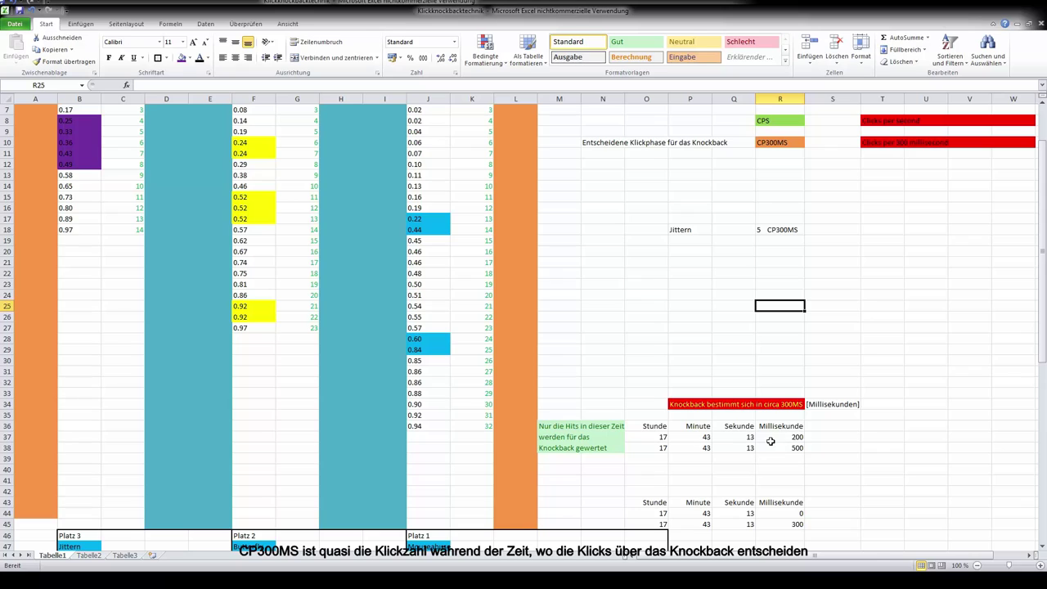
click(696, 206)
text(Test 1)
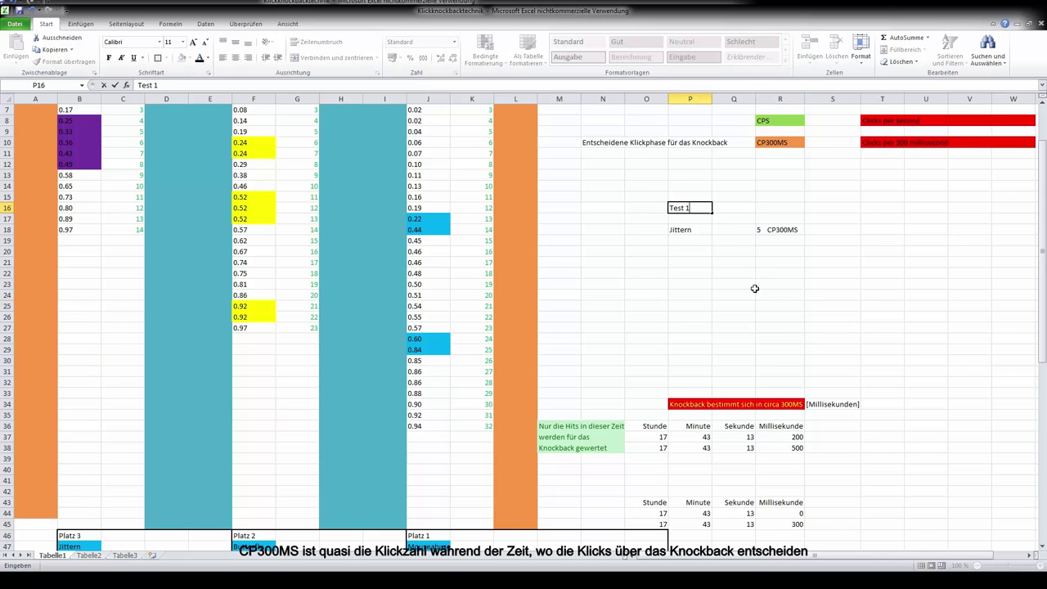
click(285, 241)
Fill the Butterfly times from 0.24 to 0.46 (F10:F14) with the same purple.
scroll(254, 164, up, 1)
drag(252, 175, 255, 215)
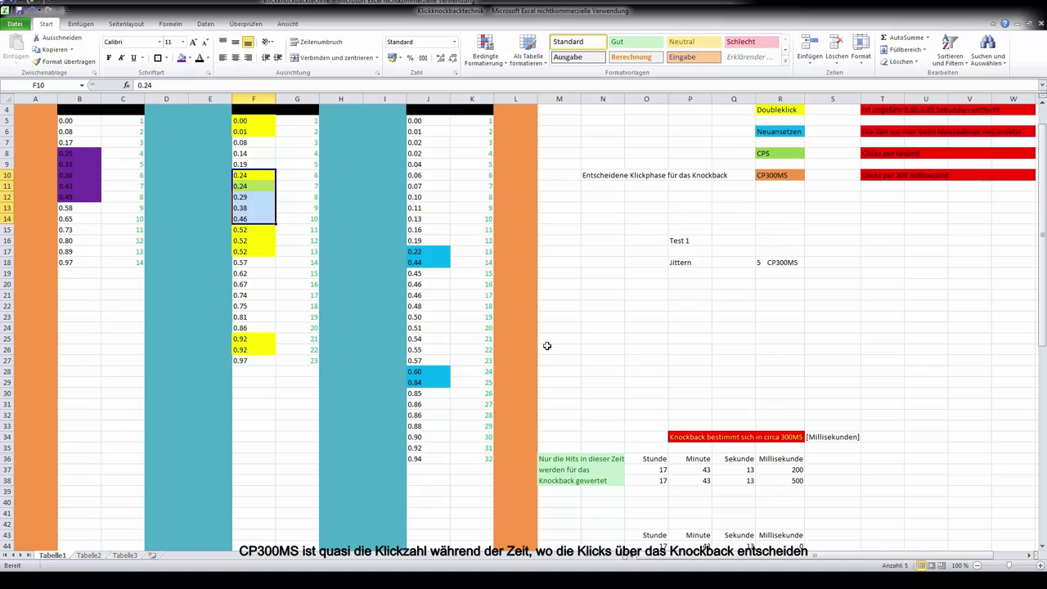
click(180, 64)
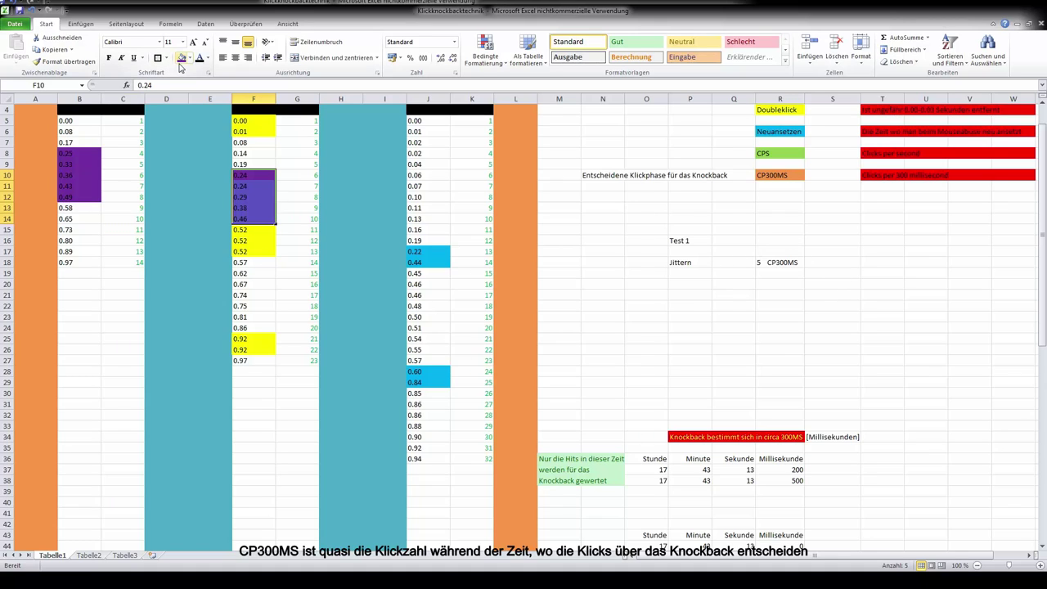
Add a result row with "Butterfly" in P19 and "5 CP300MS" in R19.
click(680, 274)
text(Butterfly)
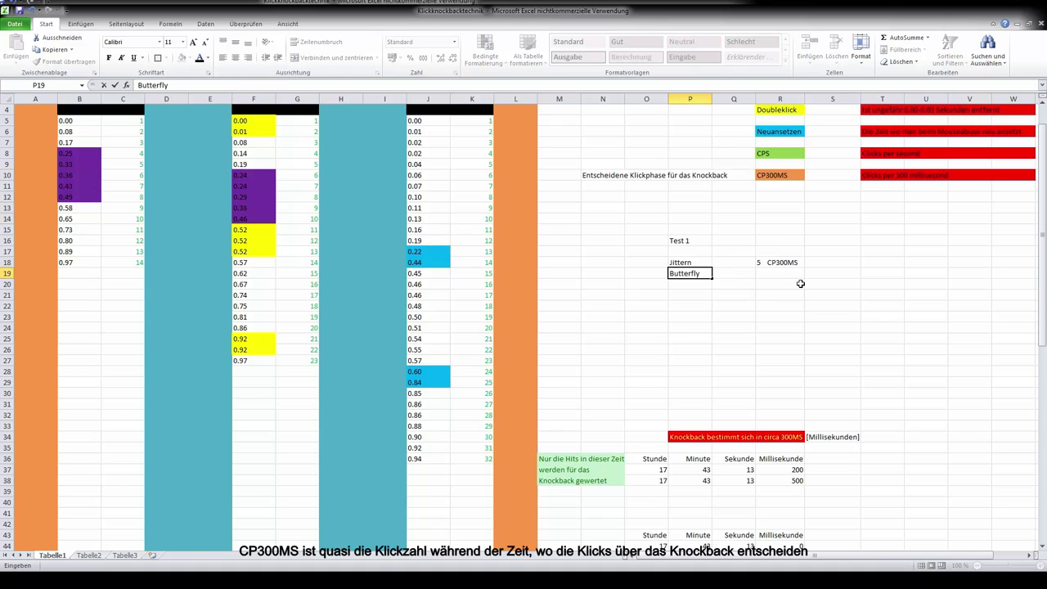
click(773, 273)
text(5 C)
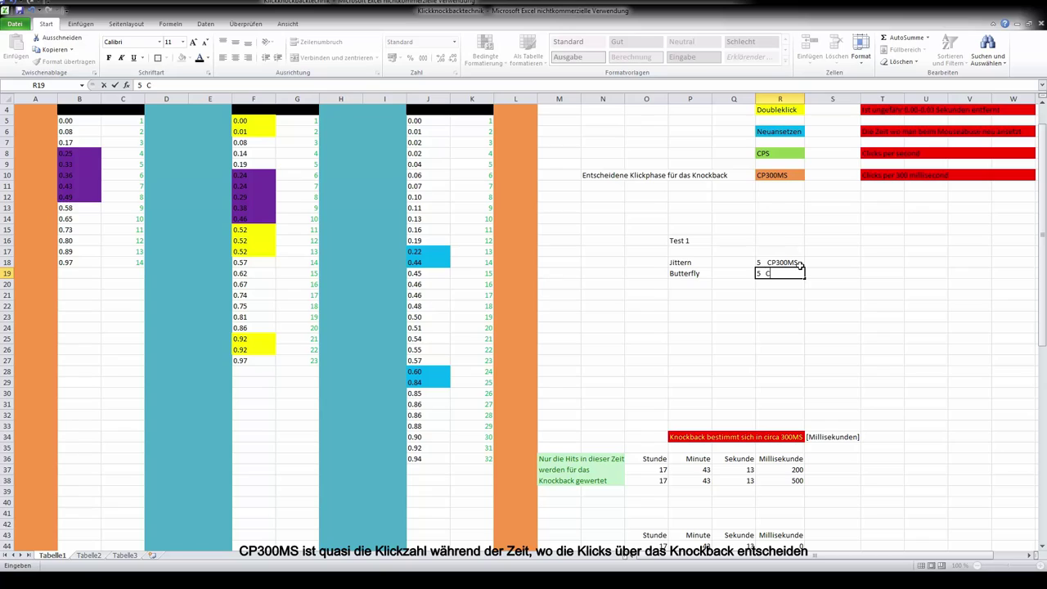
text(P300MS)
click(699, 286)
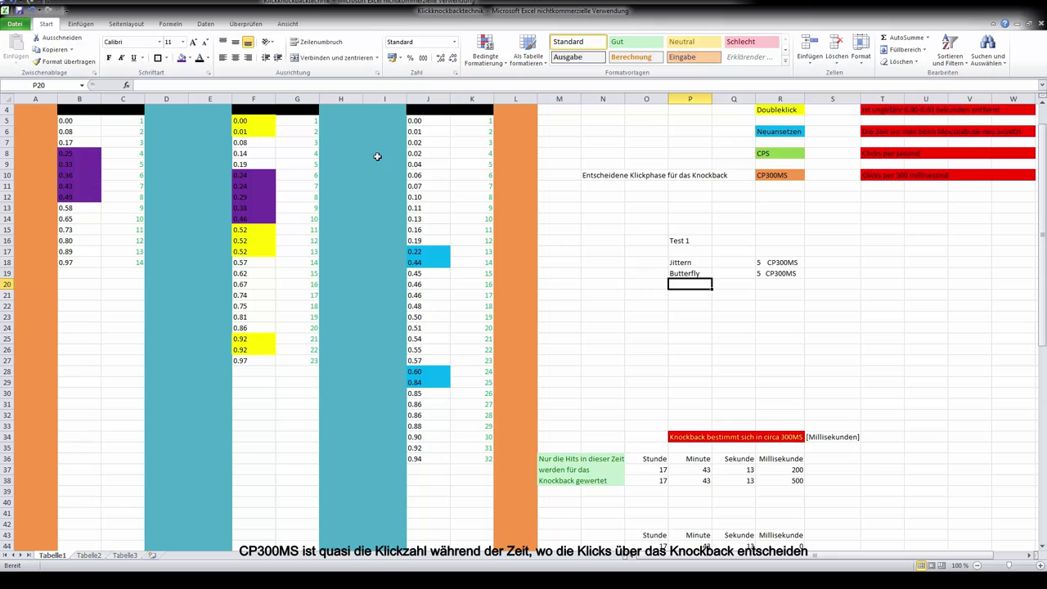
Fill the Mouseabuse times from 0.22 to 0.50 (J17:J23) with the same purple.
scroll(393, 180, up, 1)
scroll(508, 253, down, 1)
drag(414, 252, 421, 261)
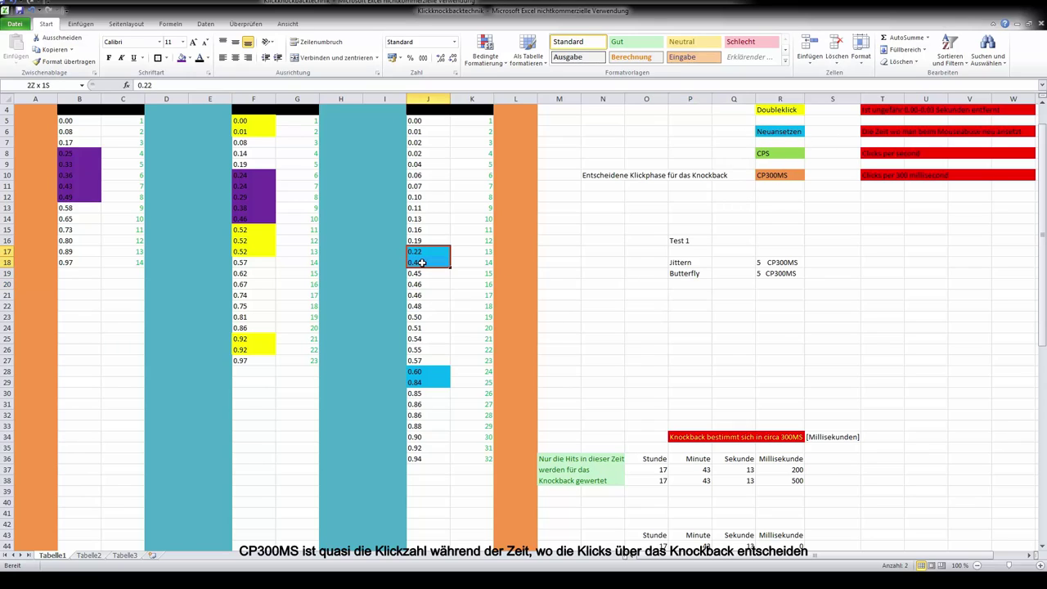
click(423, 255)
drag(427, 255, 431, 317)
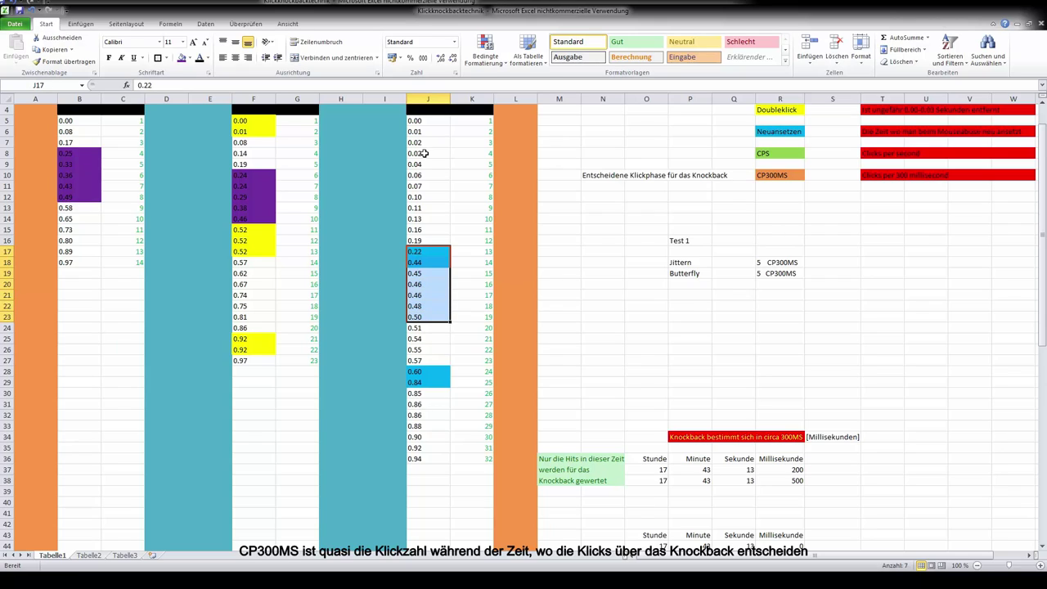
click(181, 59)
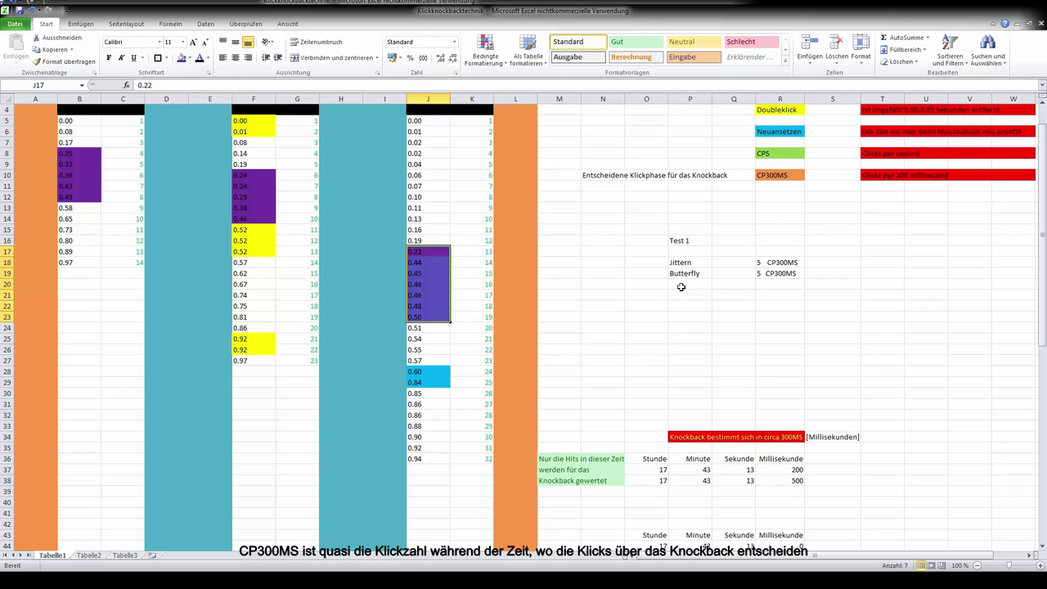
Add a result row with "Mouseabuse" in P20 and "7 CP300MS" in R20.
click(675, 284)
text(Mousea)
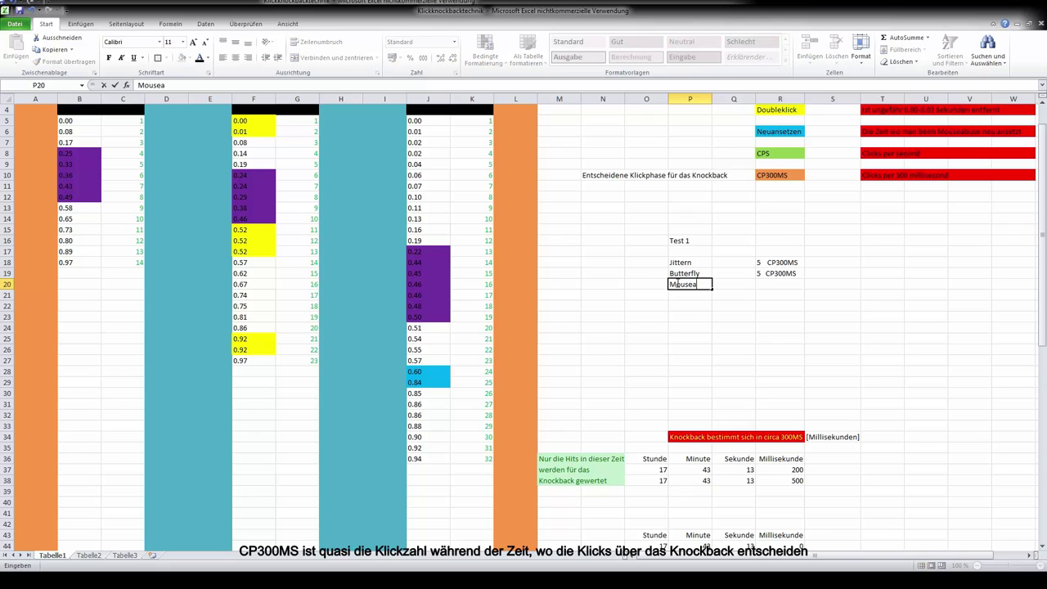
text(buzsse)
click(774, 284)
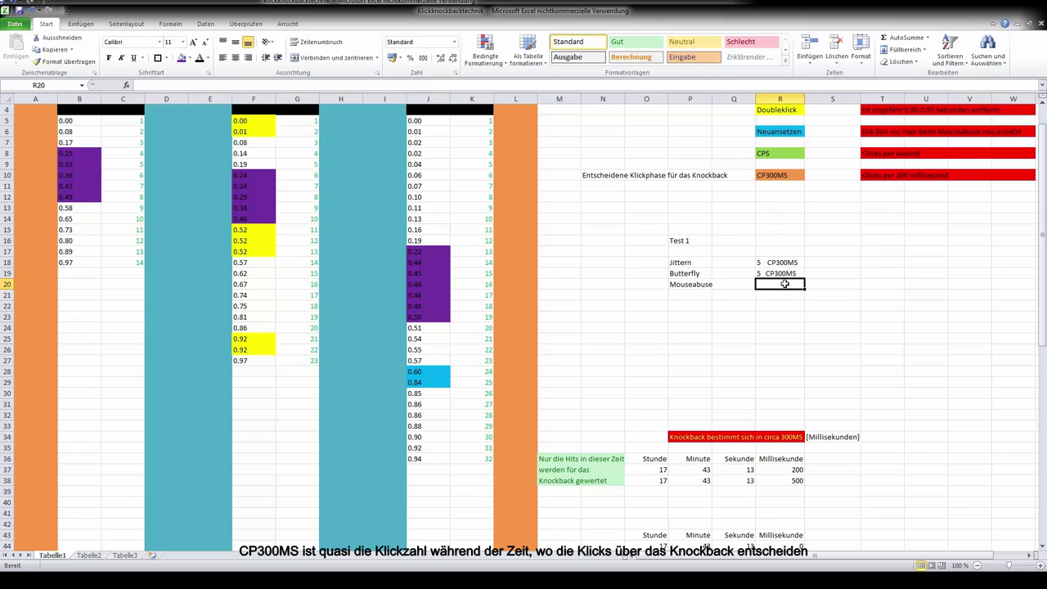
text(7 CP)
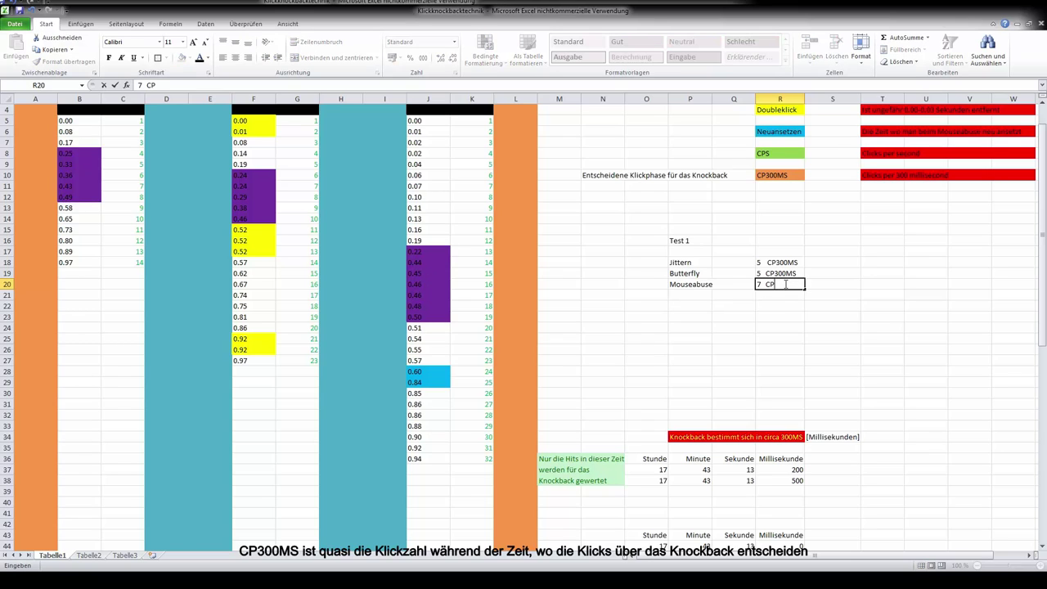
text(300MS)
click(766, 337)
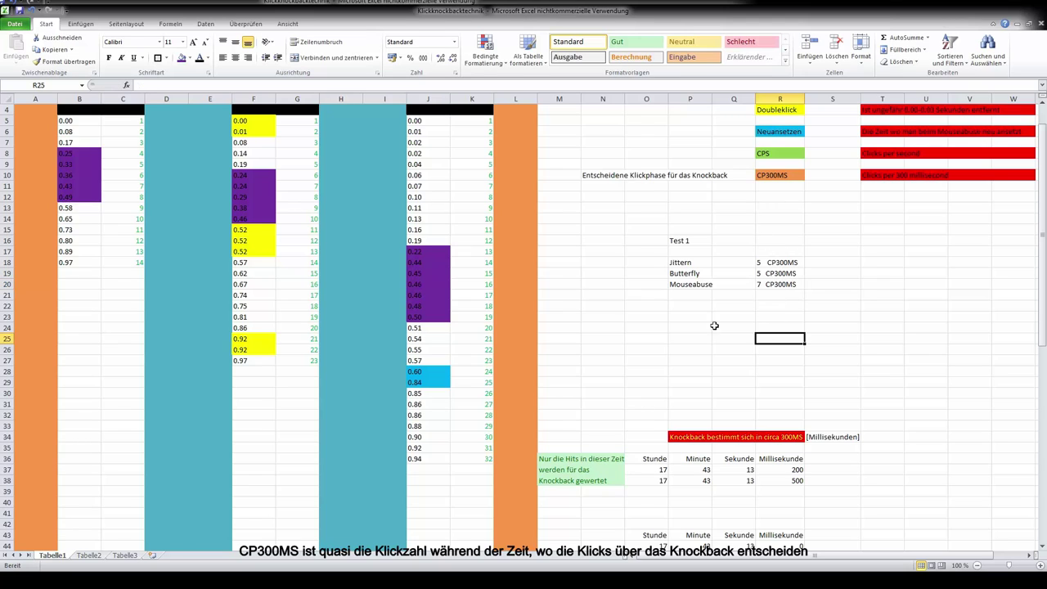
click(693, 305)
click(687, 285)
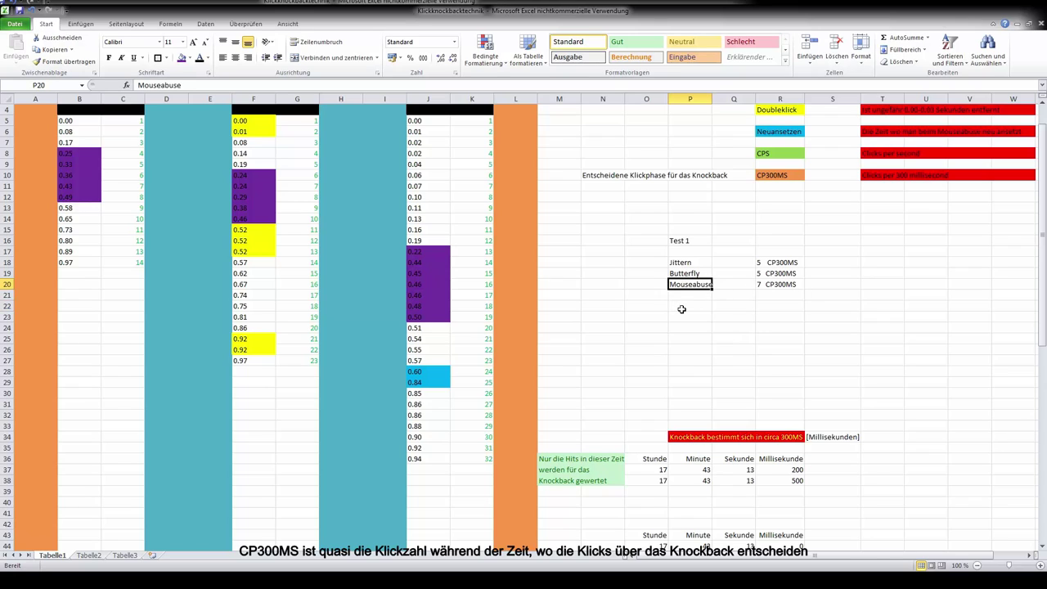
click(694, 307)
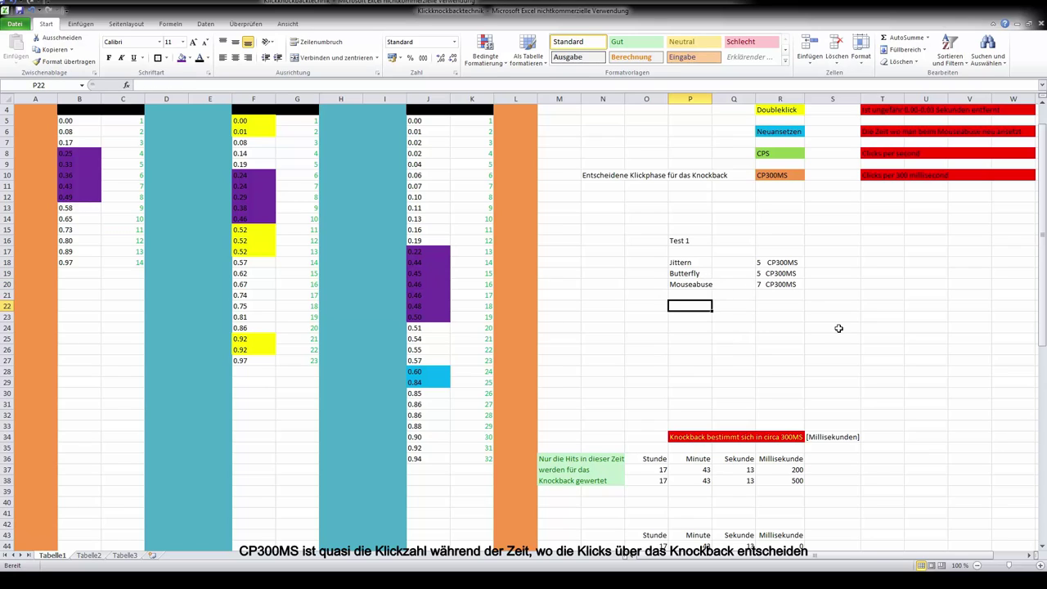
scroll(737, 238, up, 1)
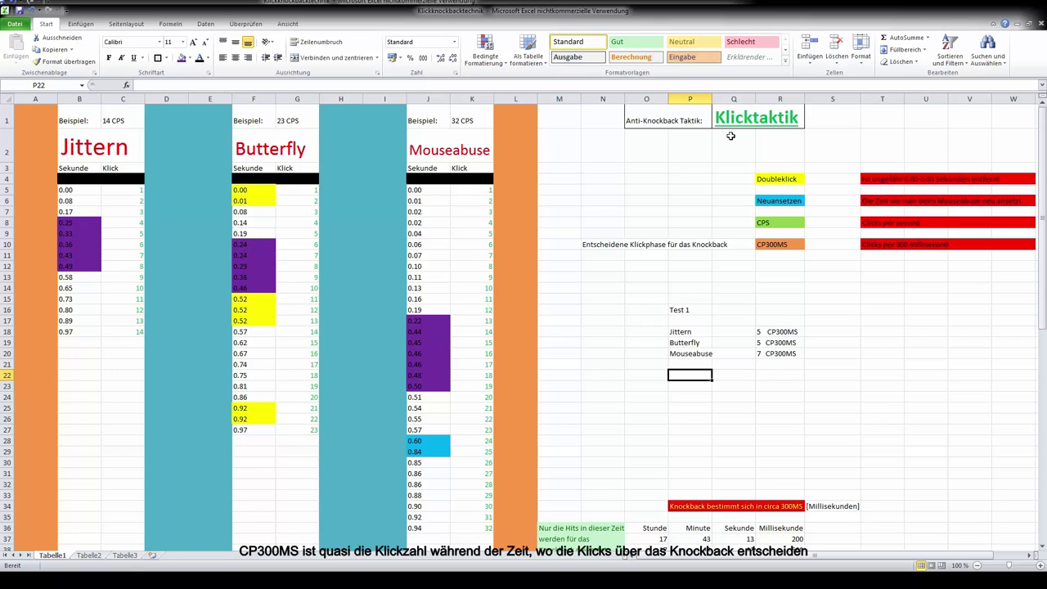
click(706, 346)
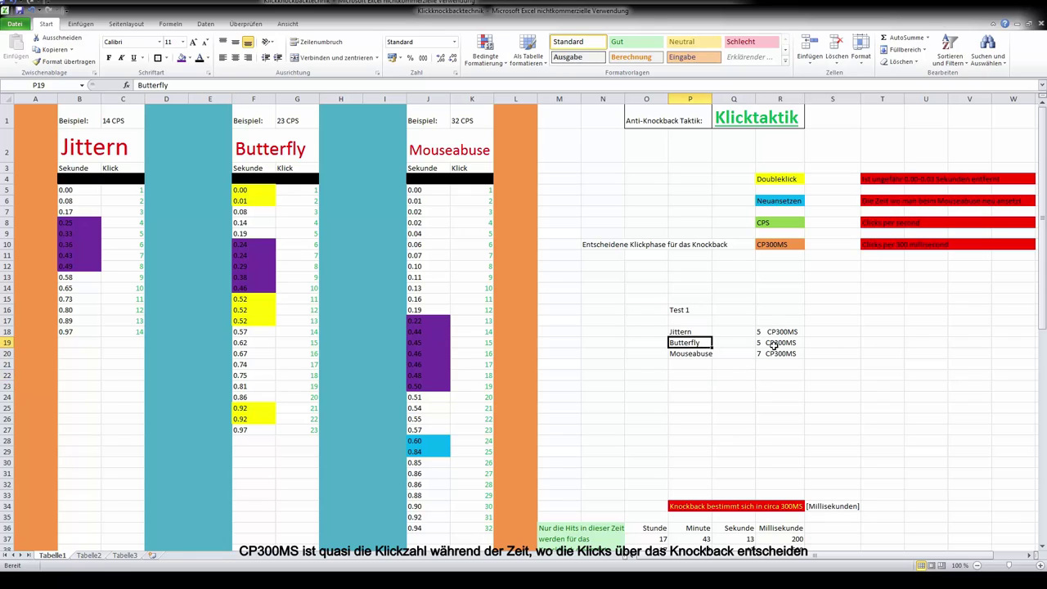
click(704, 357)
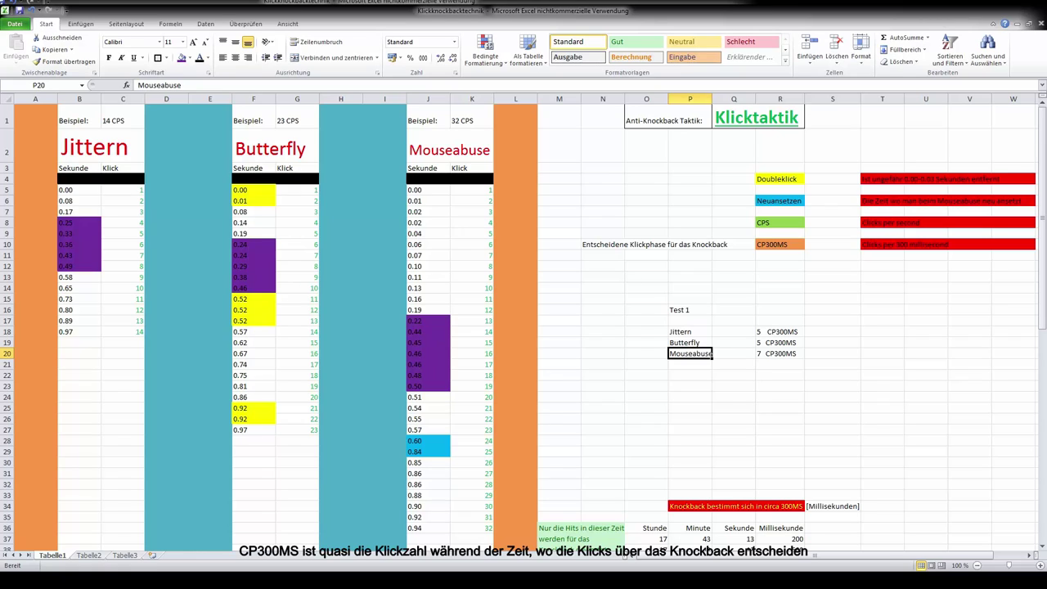
Enter the heading "Test 2" in P23, below the Test 1 results.
click(685, 385)
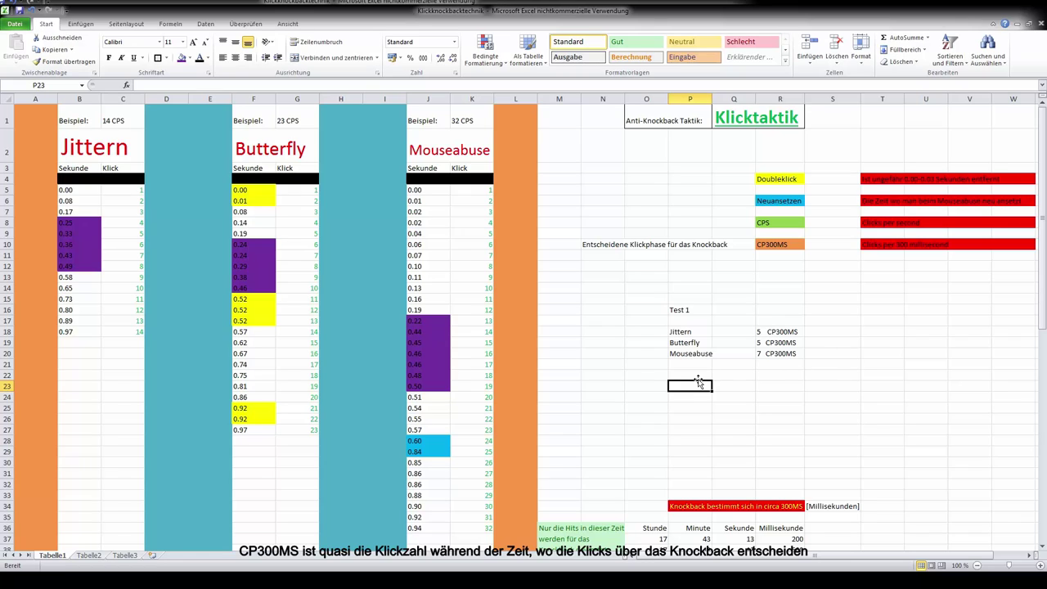
text(Test)
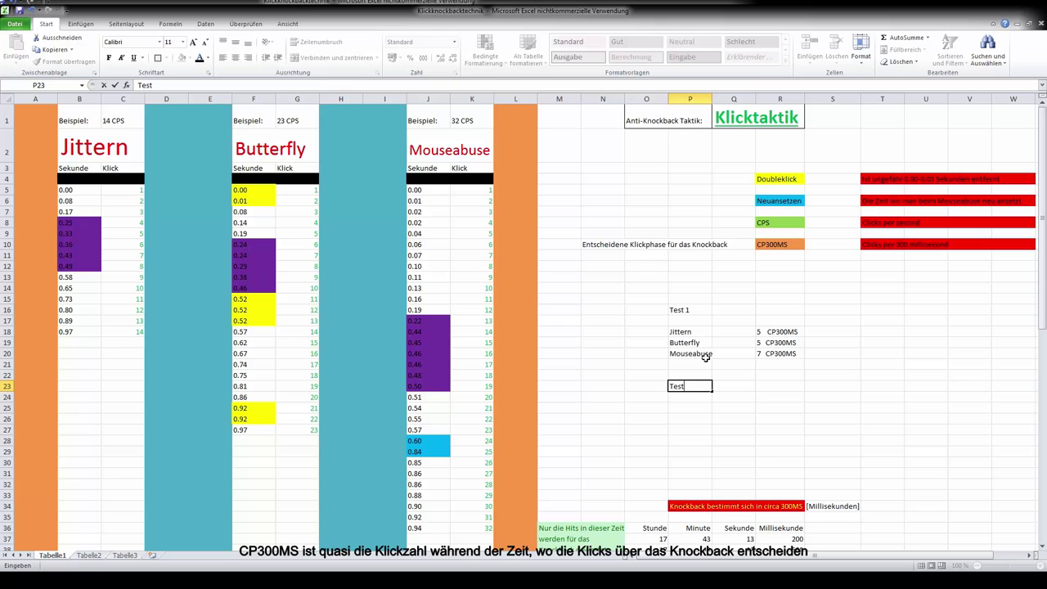
text( 2)
click(733, 407)
scroll(732, 394, down, 4)
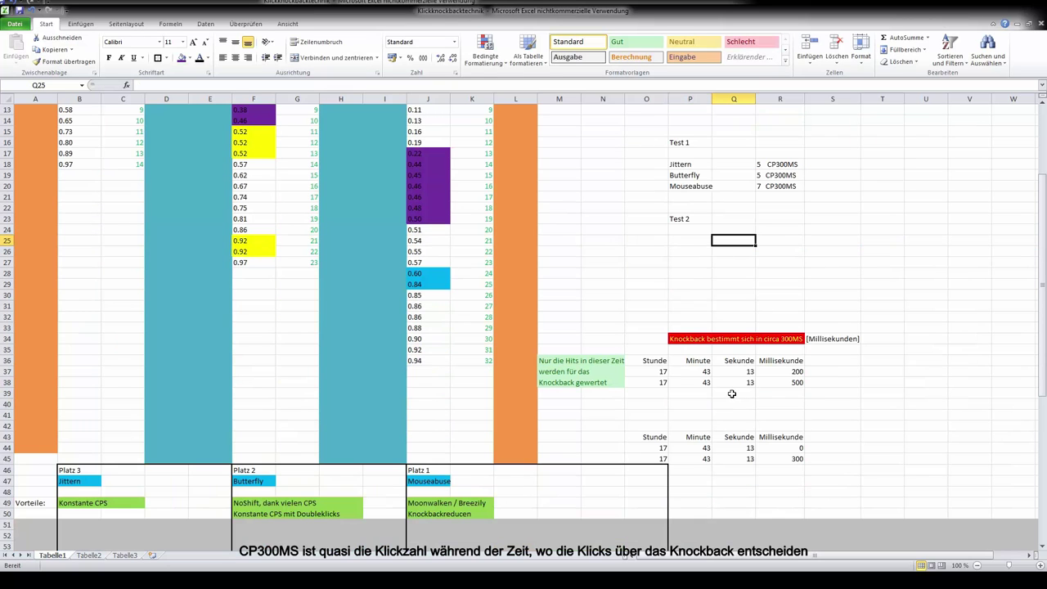
click(736, 415)
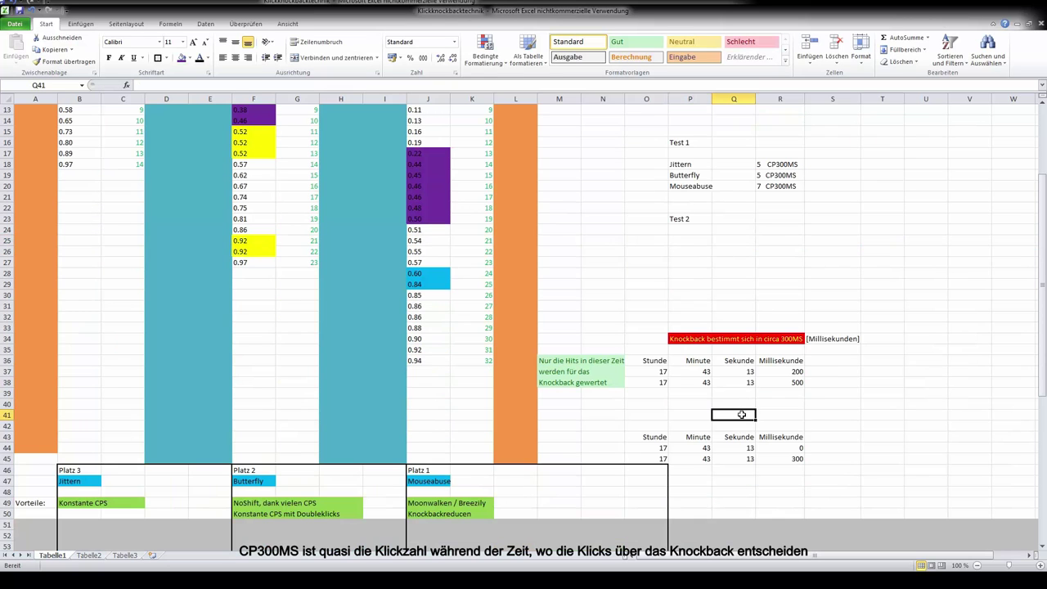
Remove the purple fill from the Jittern times from 0.25 to 0.49 (B8:B12).
scroll(653, 477, up, 4)
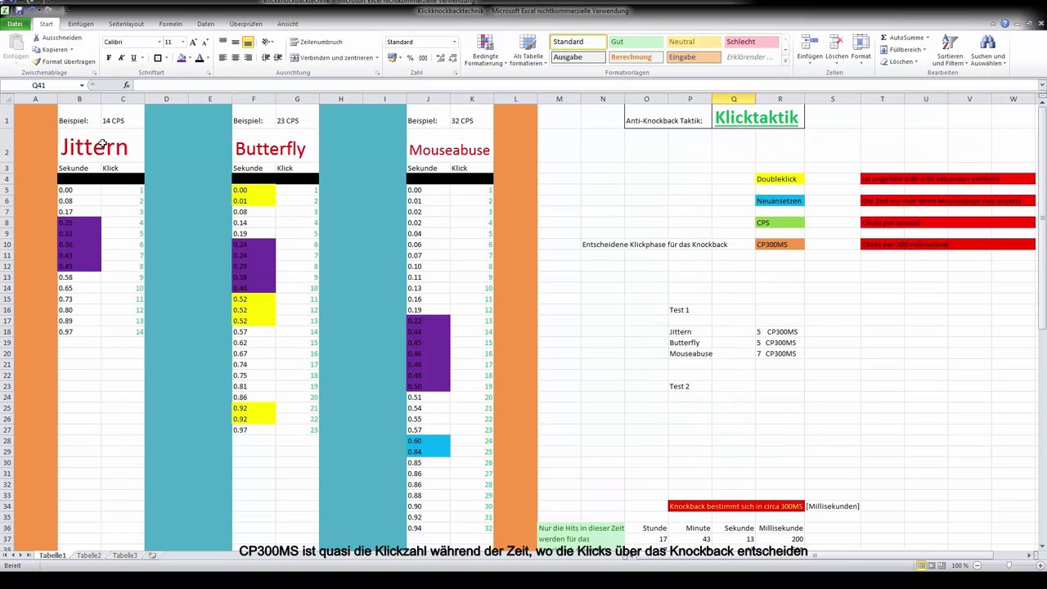
drag(70, 220, 85, 268)
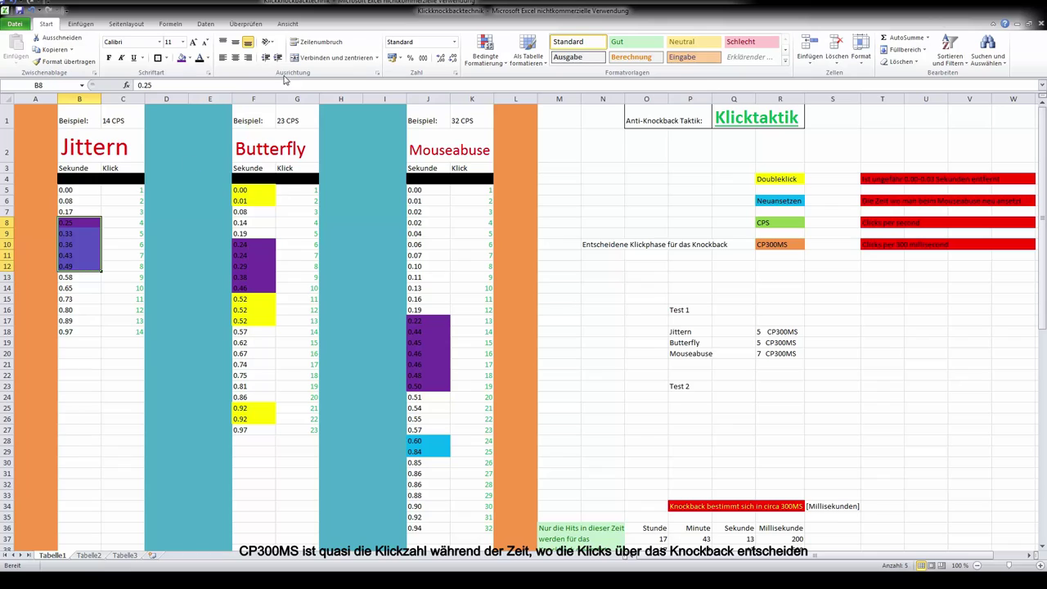
click(182, 57)
click(181, 57)
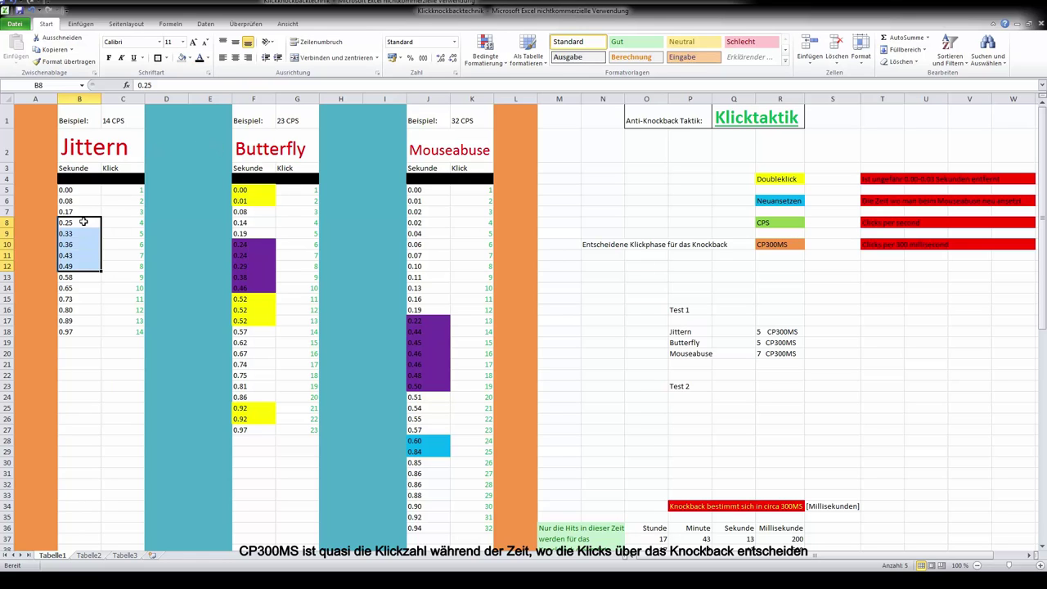
click(733, 494)
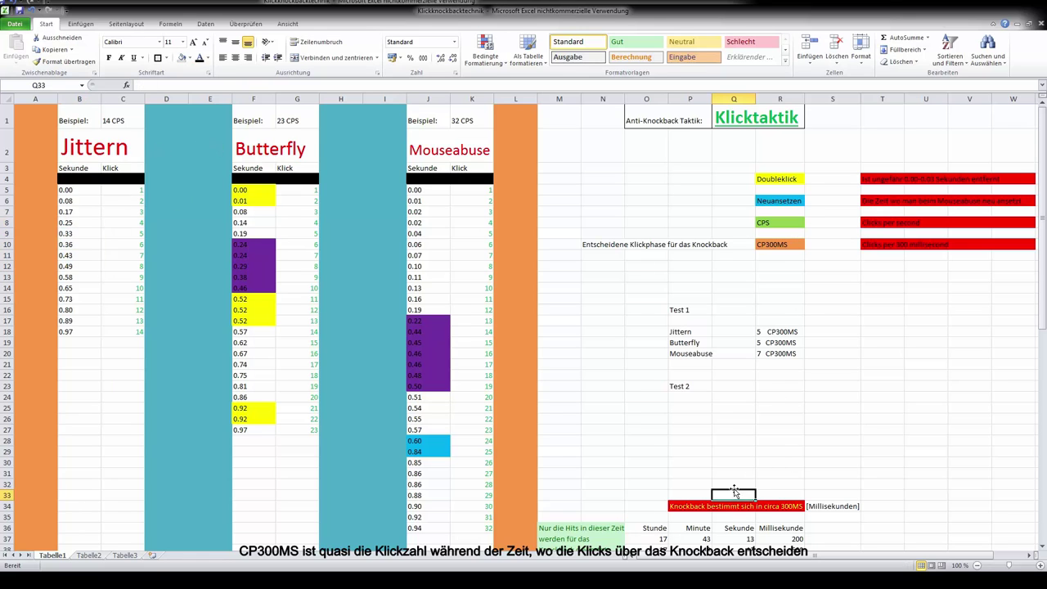
Give the Jittern times from 0.00 to 0.25 (B5:B8) a purple font colour and a purple fill.
scroll(733, 491, down, 5)
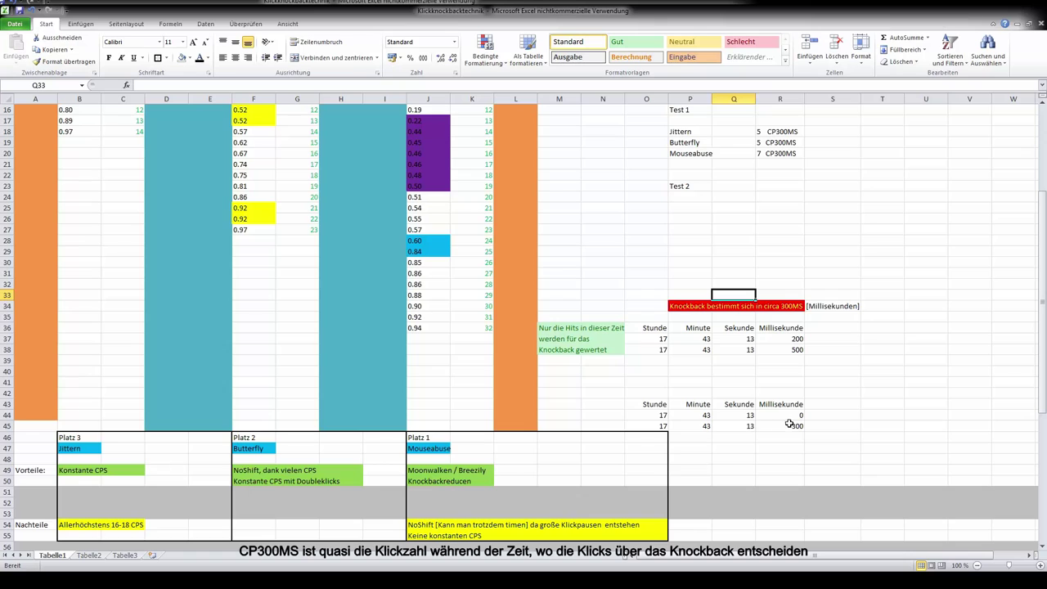
scroll(619, 426, up, 4)
drag(84, 121, 81, 152)
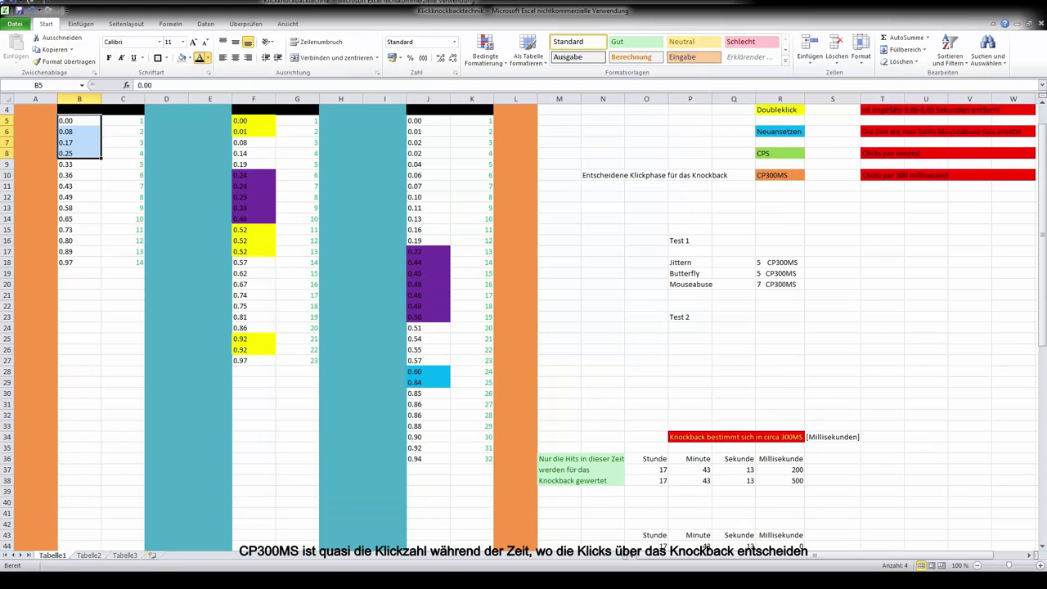
click(201, 57)
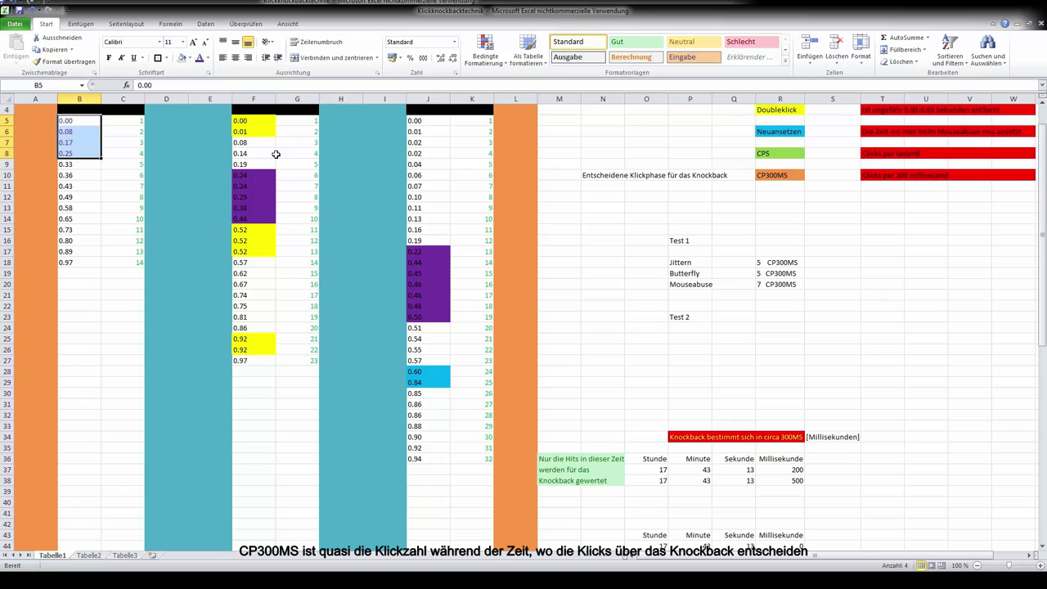
click(181, 58)
scroll(131, 180, up, 1)
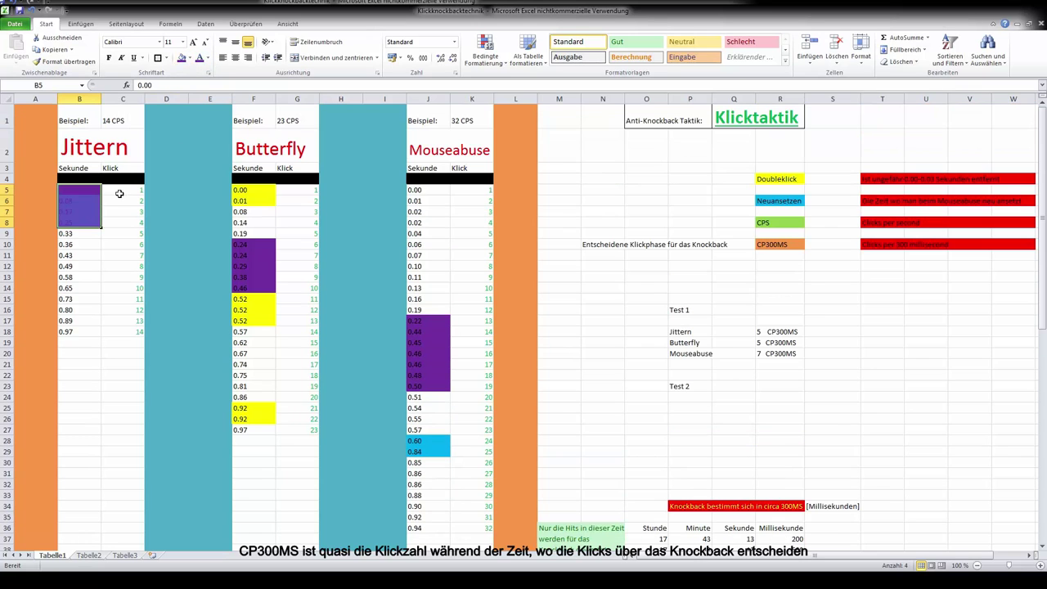
click(128, 213)
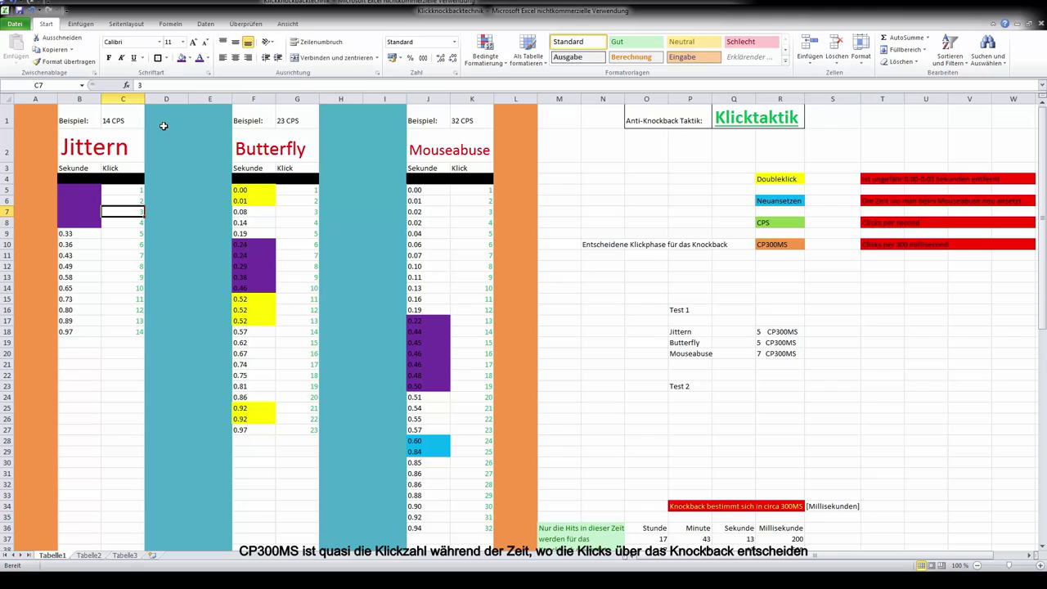
key(ctrl+z)
click(181, 59)
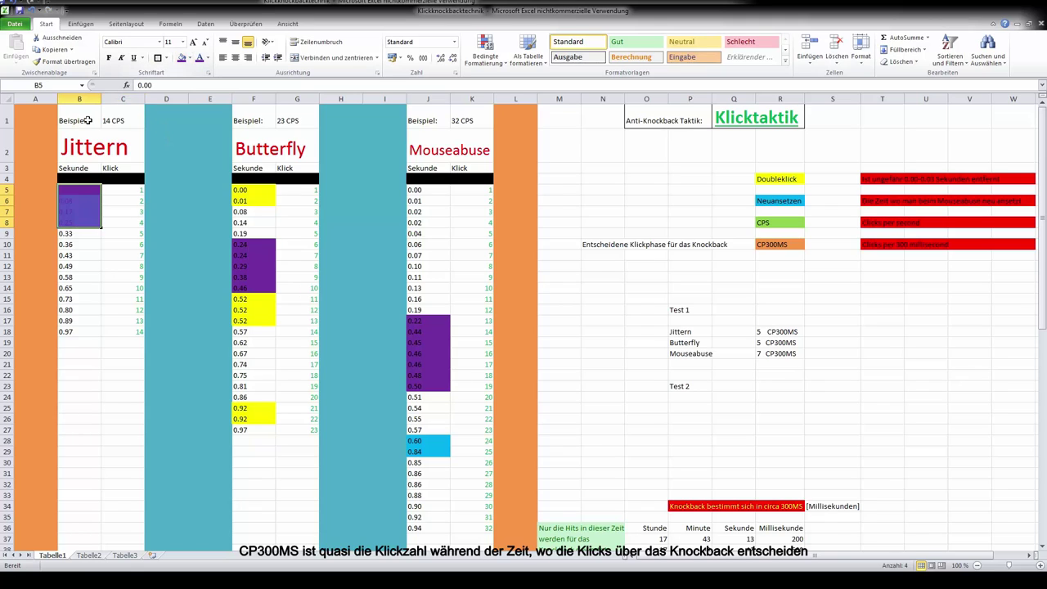
click(119, 201)
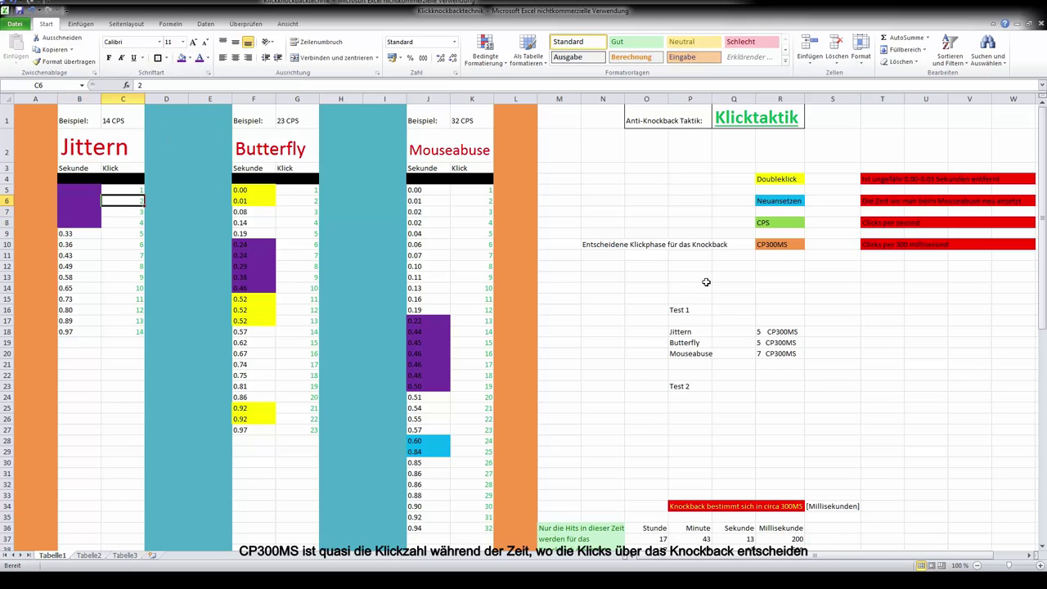
Add a Test 2 result row with "Jittern" in P25 and "4 CP300MS" in R25.
click(768, 382)
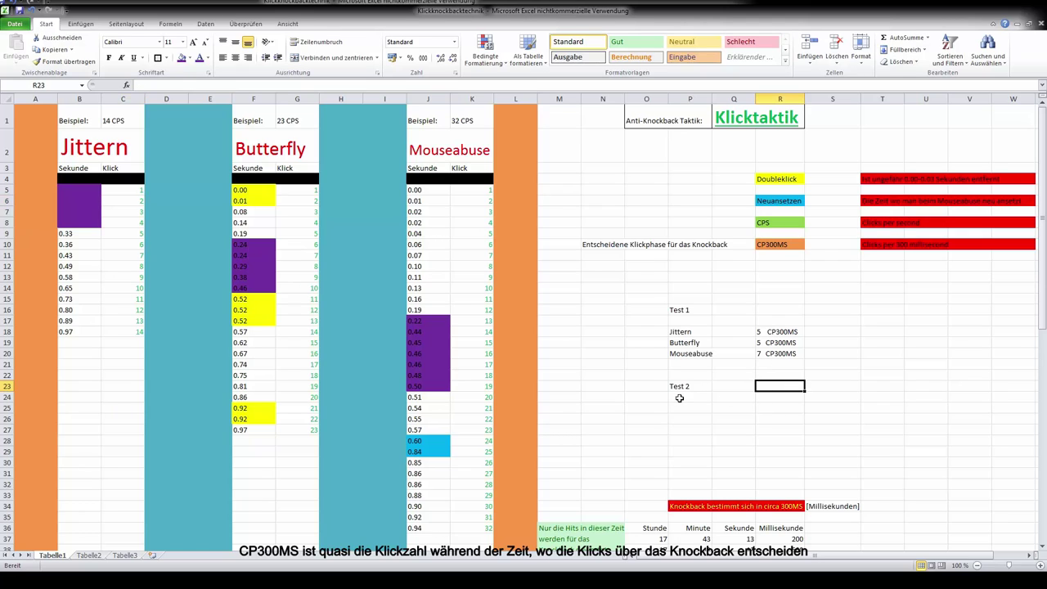
click(680, 398)
click(678, 407)
text(Jittern)
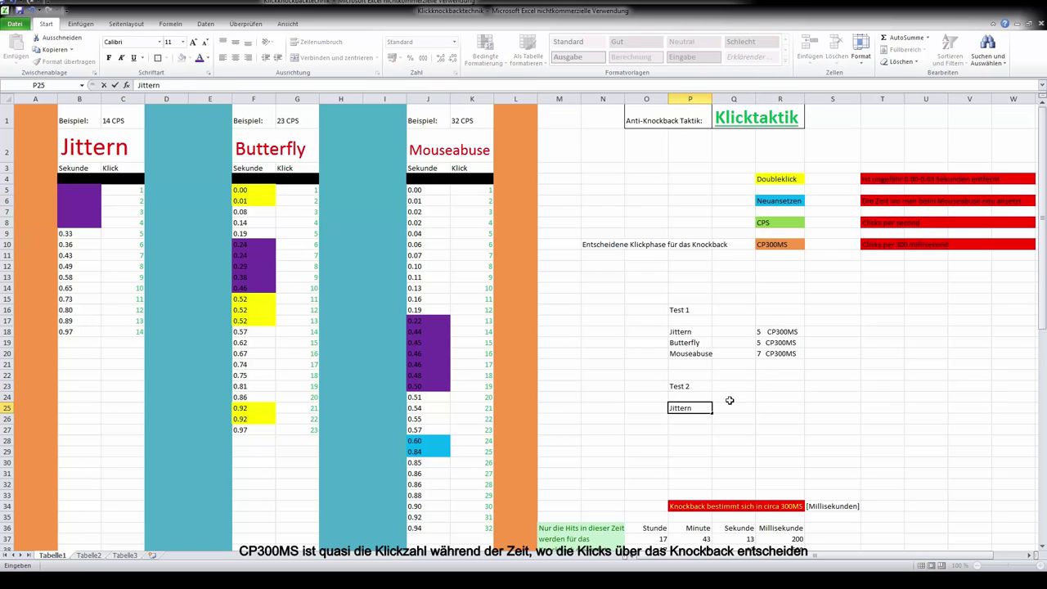
click(770, 406)
text(4)
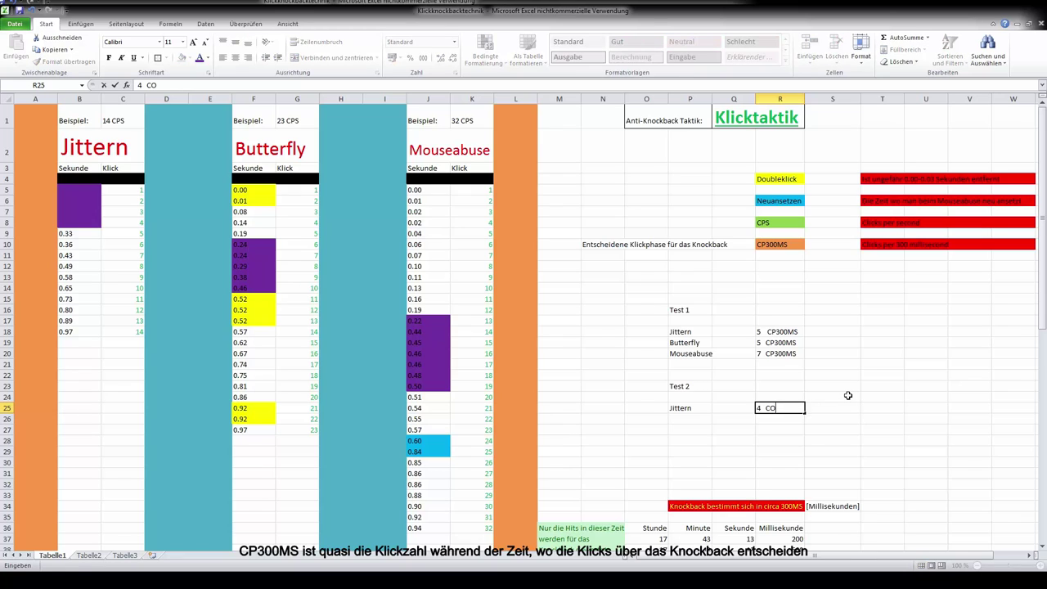
text(  CP300MS)
click(880, 473)
Change the font colour of the Butterfly times from 0.00 to 0.29 (F5:F12) to light blue.
scroll(758, 451, down, 2)
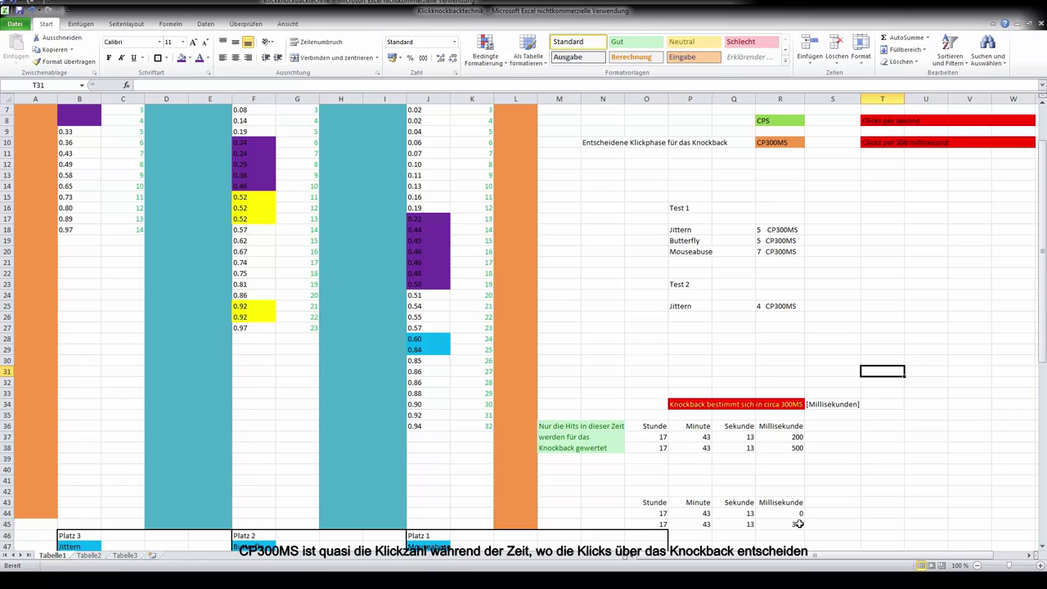
scroll(350, 275, up, 2)
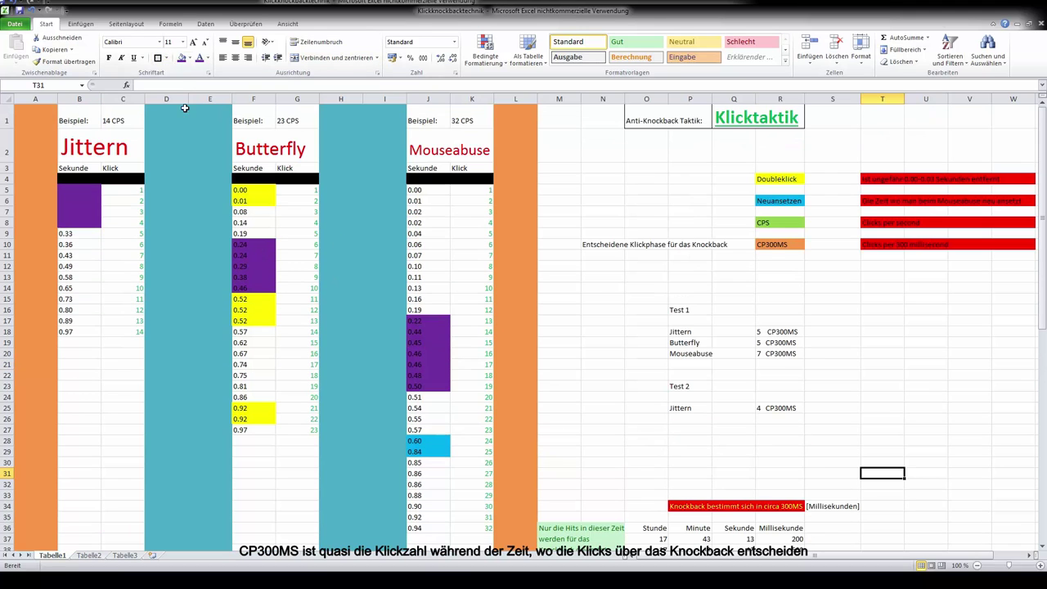
drag(246, 193, 254, 264)
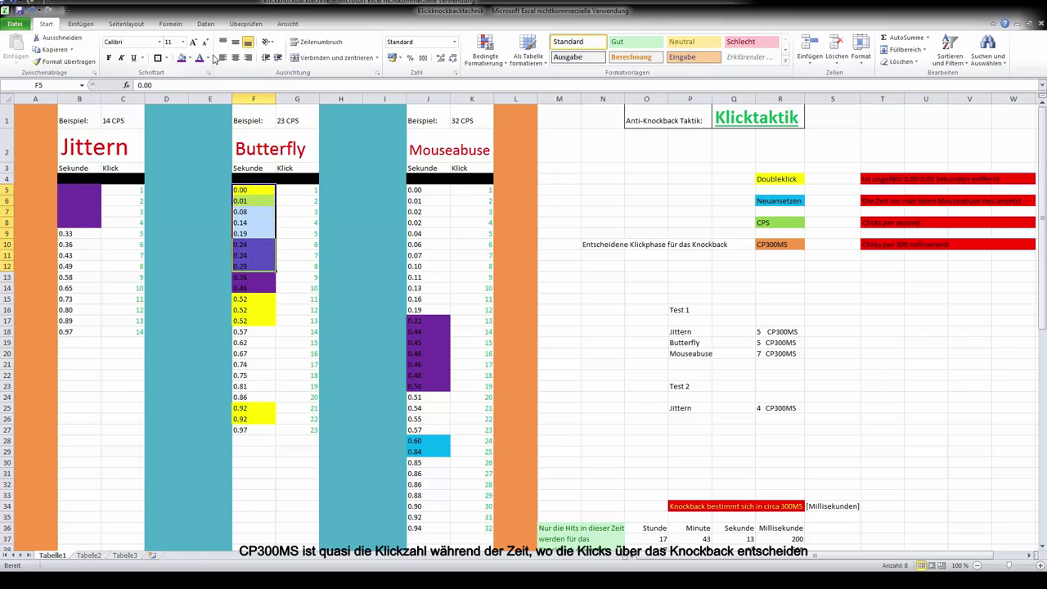
click(199, 58)
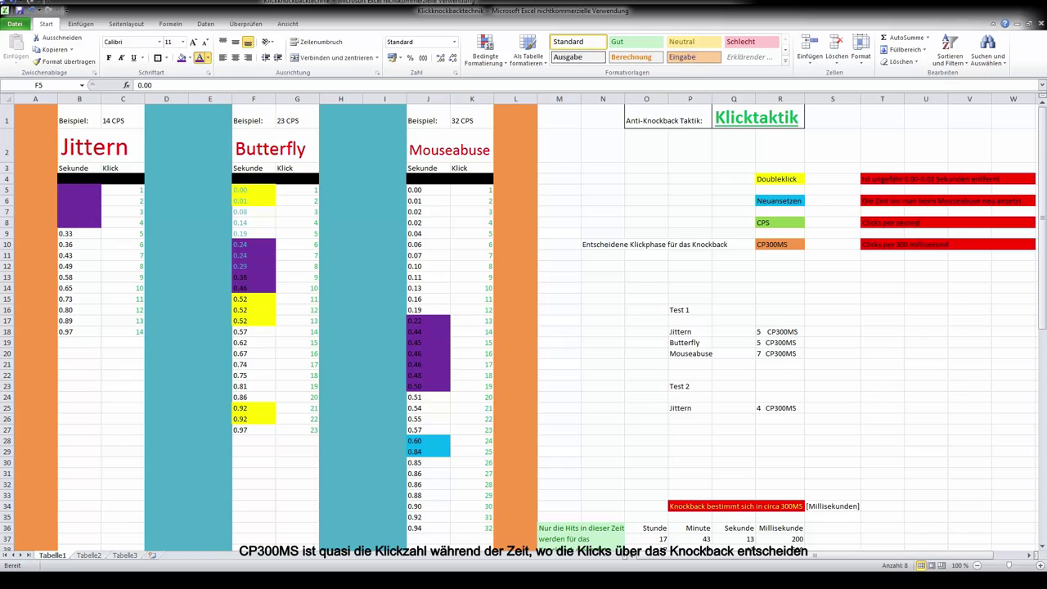
click(245, 252)
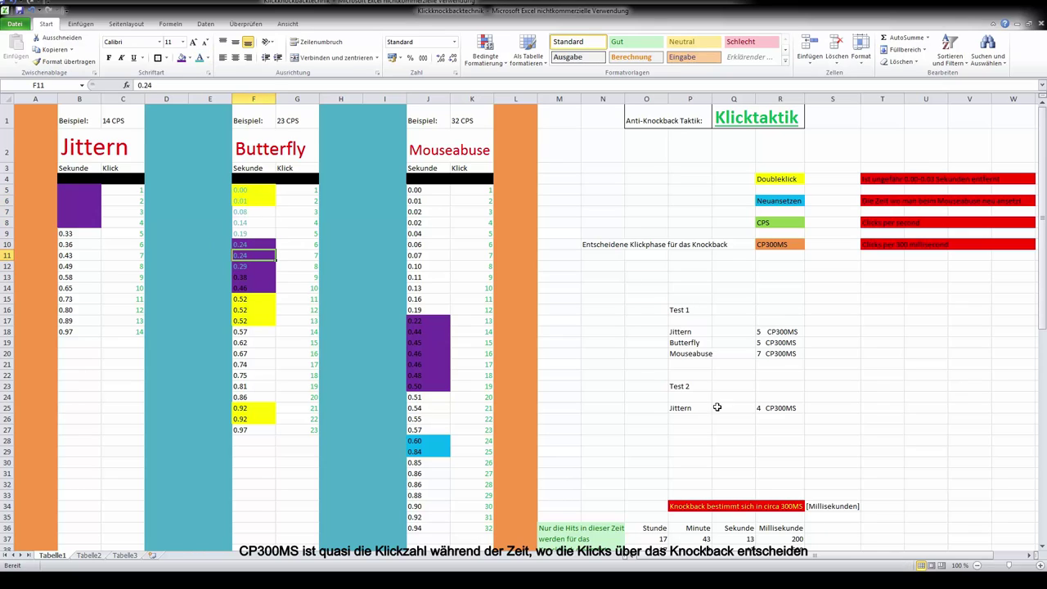
Add a Test 2 result row with "Butterfly" in P26 and "8 CP300MS" in R26.
click(691, 418)
text(Butt)
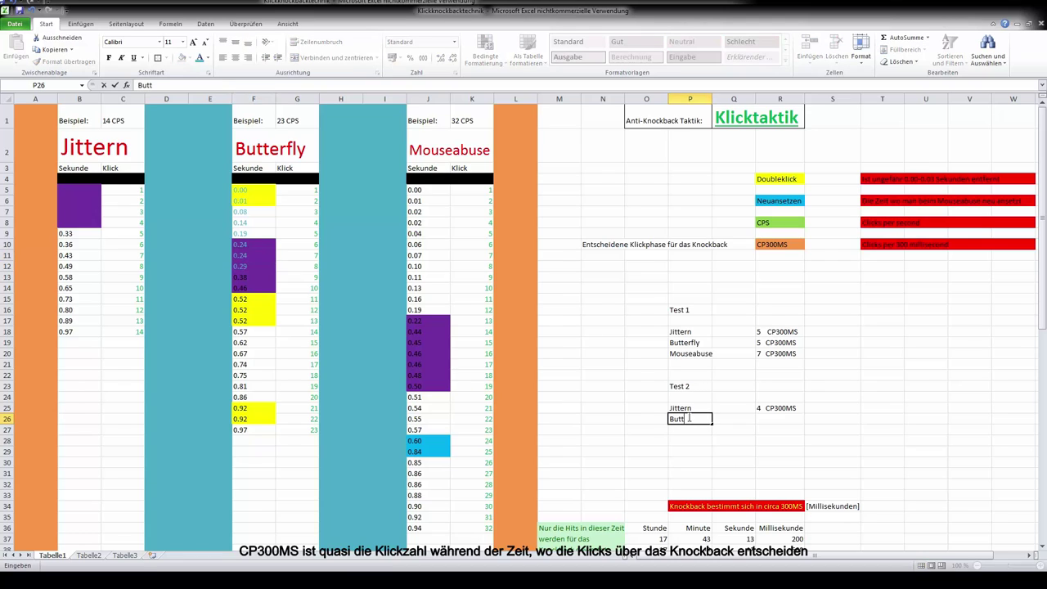
text(erfly)
click(765, 418)
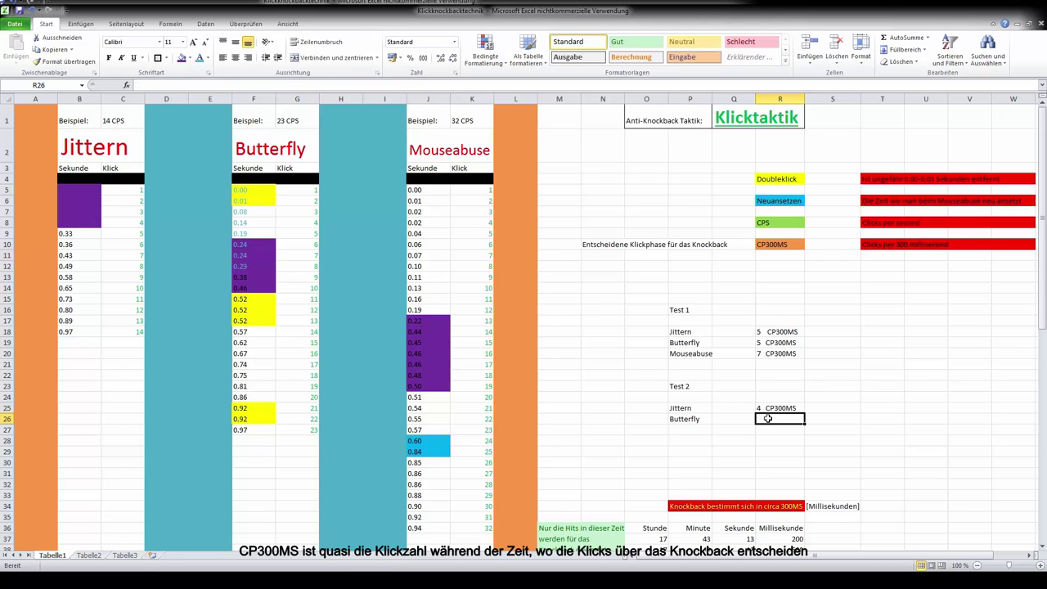
text(8  CP)
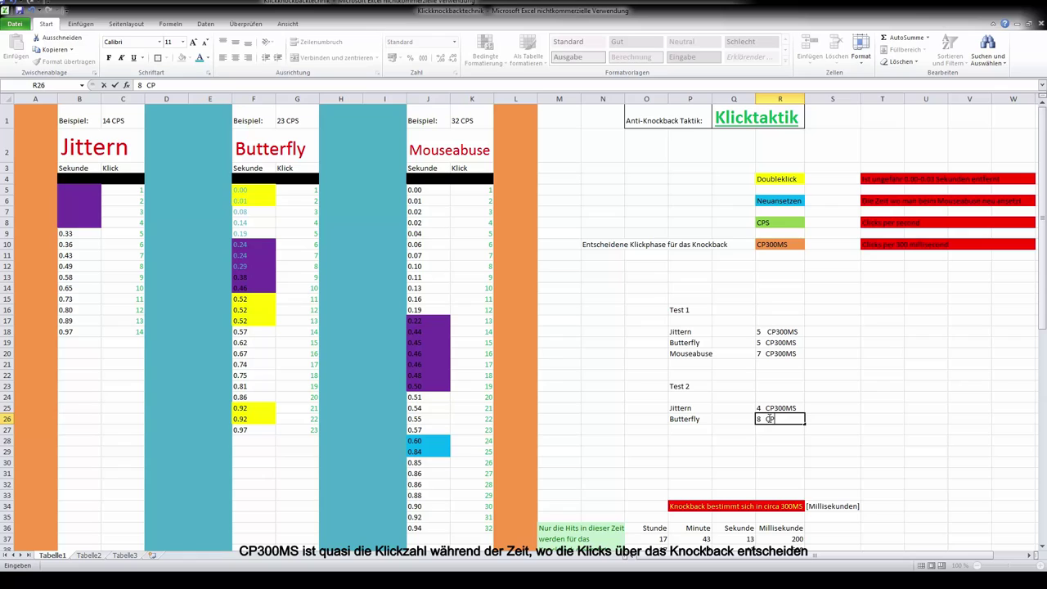
text(300MS)
click(800, 344)
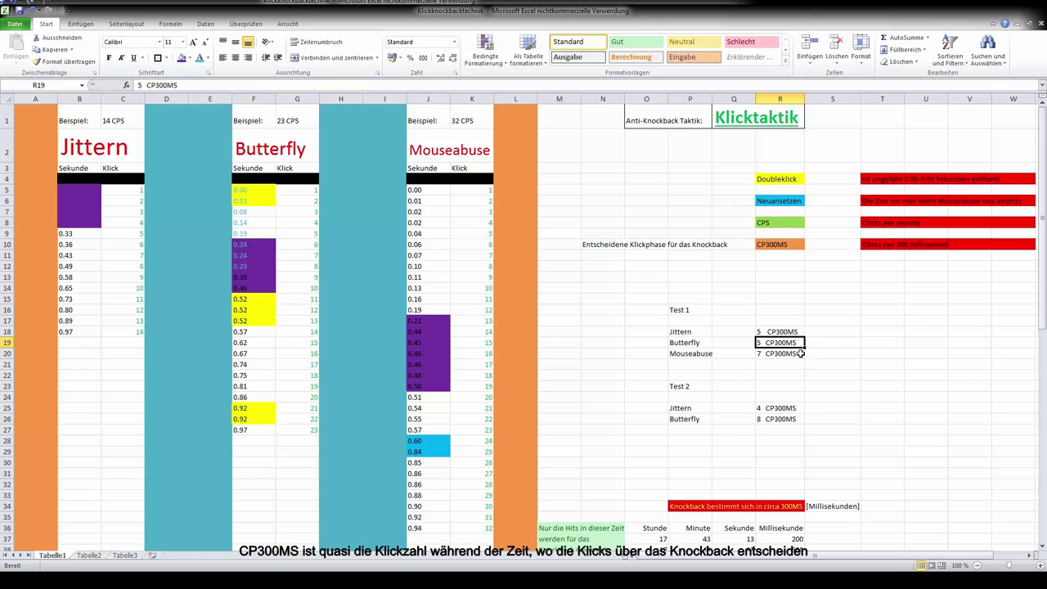
mouse_move(790, 341)
mouse_down()
mouse_move(781, 331)
mouse_move(781, 353)
mouse_move(777, 329)
mouse_move(779, 345)
mouse_up()
click(761, 356)
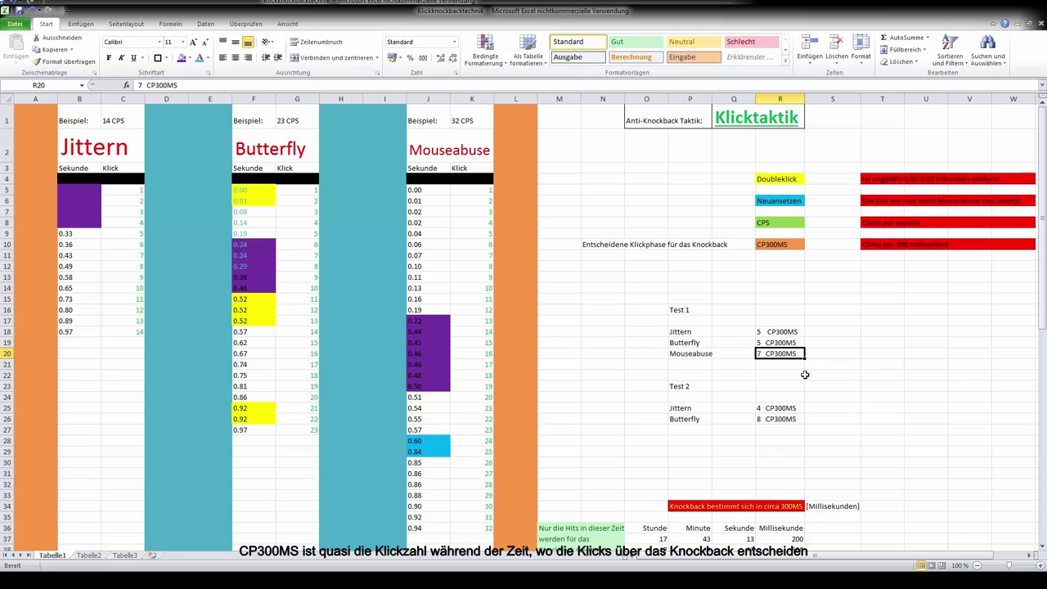
click(781, 416)
click(782, 409)
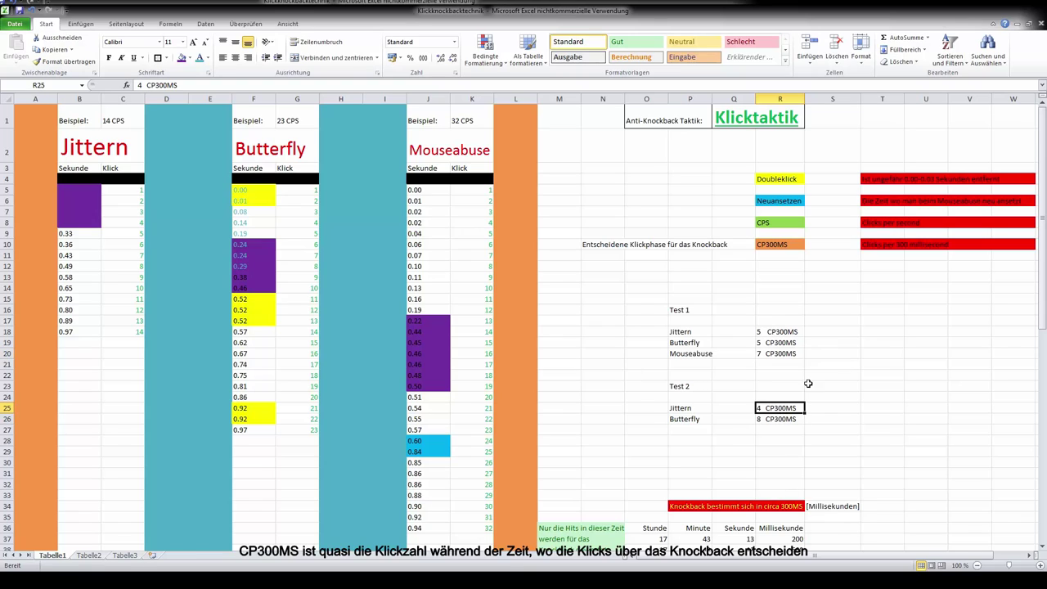
click(782, 416)
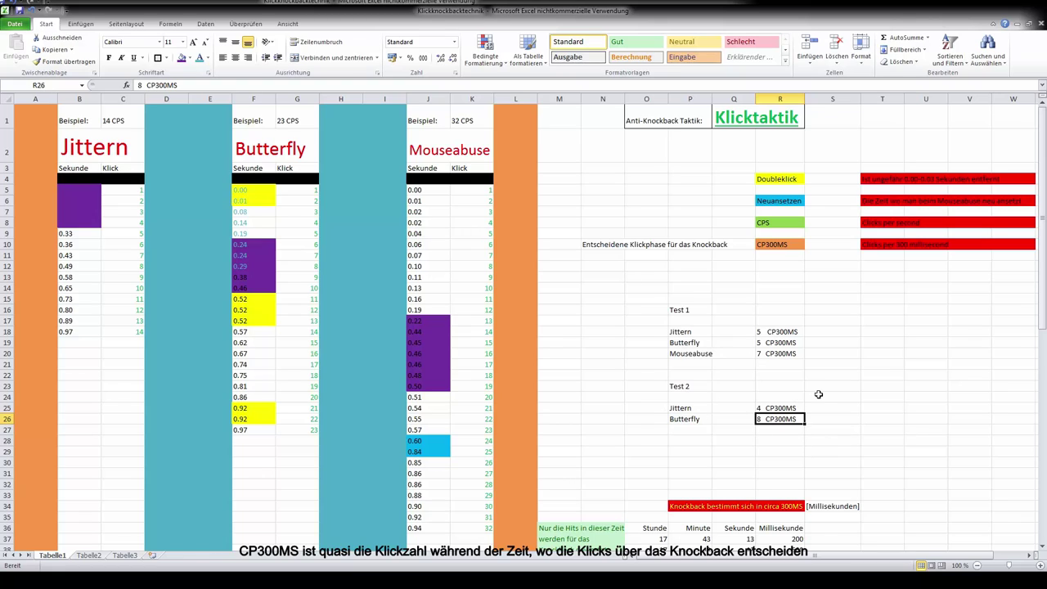
Change the font colour of the Mouseabuse times from 0.00 to 0.22 (J5:J17) to orange.
drag(417, 190, 431, 325)
scroll(741, 433, down, 2)
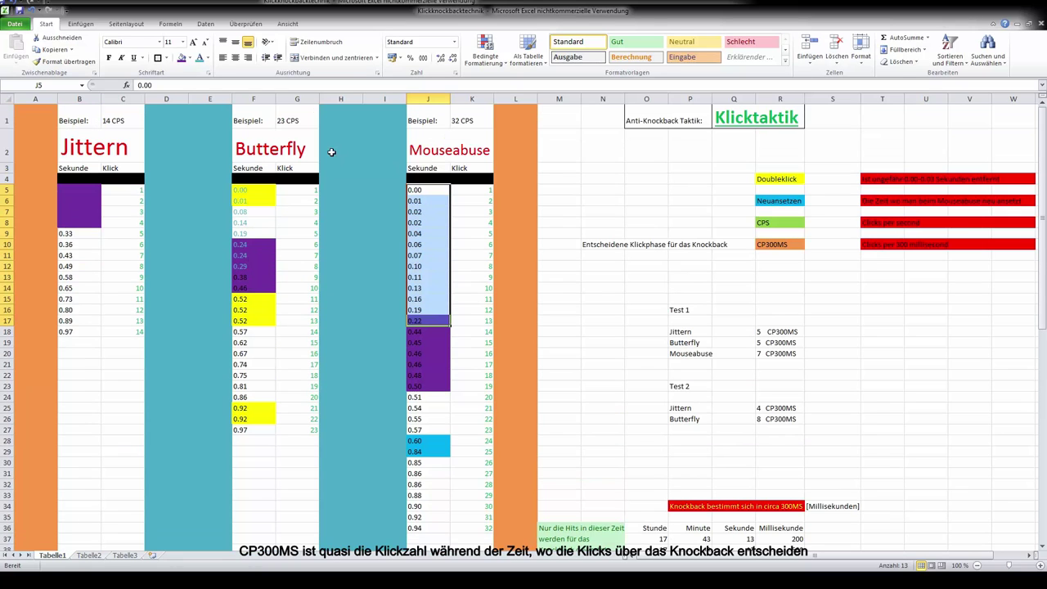
scroll(330, 156, up, 2)
click(201, 58)
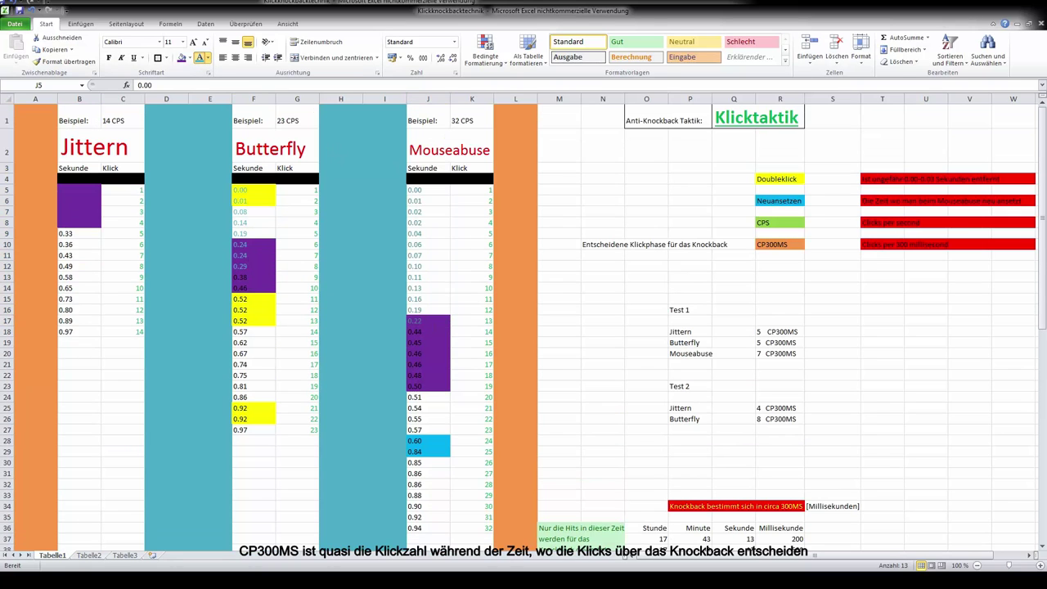
click(201, 58)
click(434, 189)
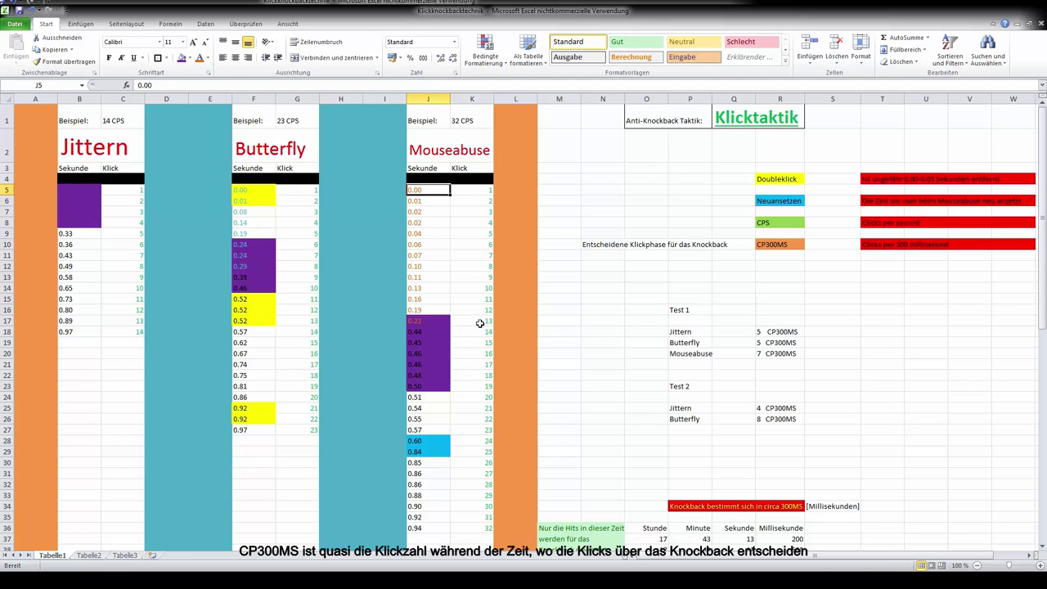
Add a Test 2 result row with "Mouseabuse" in P27 and "13 CP300MS" in R27.
drag(480, 324, 445, 322)
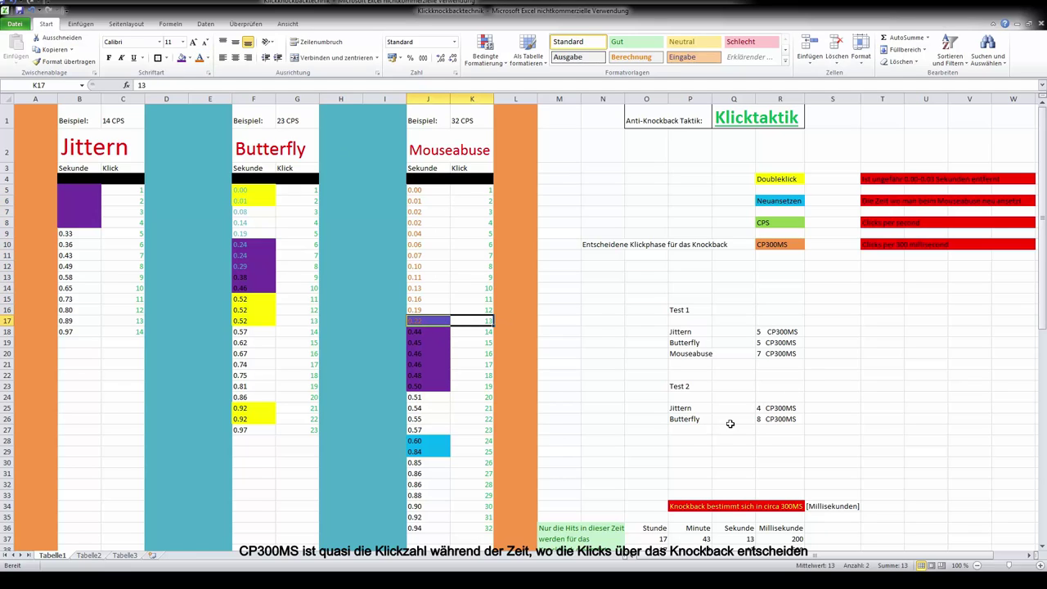
click(691, 427)
text(Mouseab)
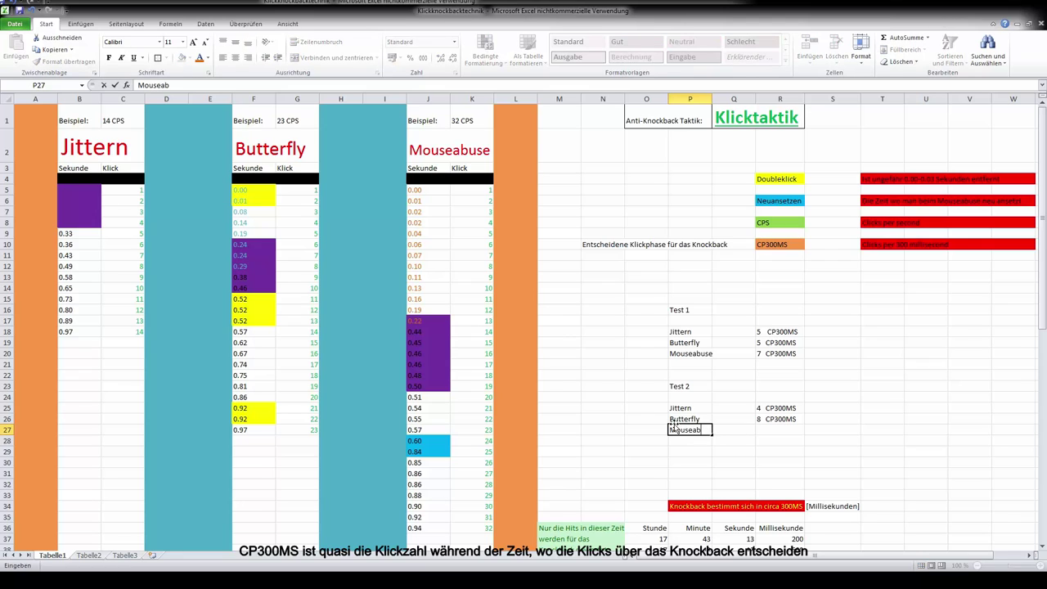
text(use)
click(773, 429)
text(13)
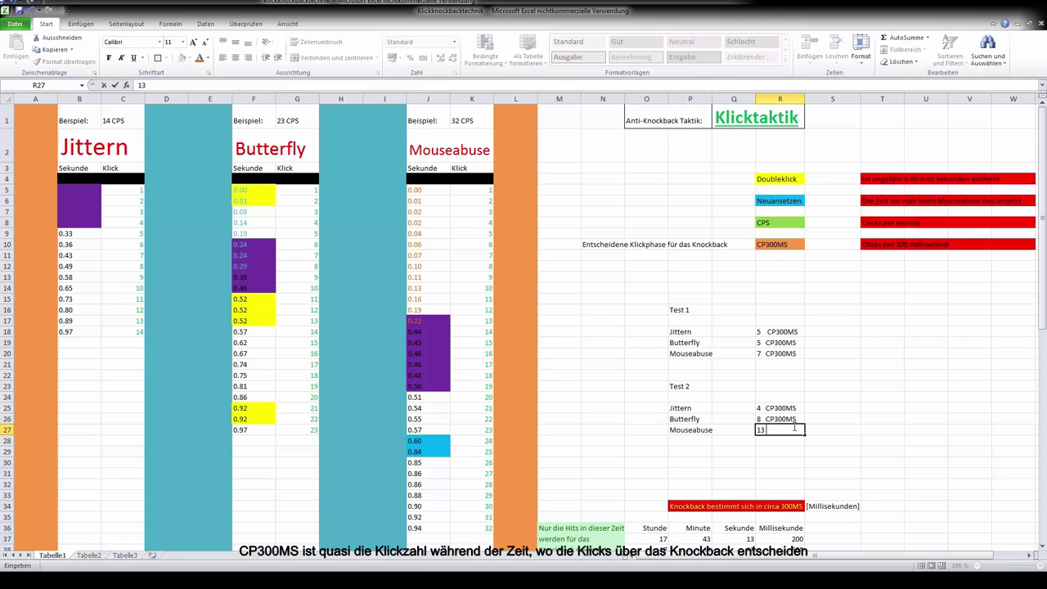
text( CP)
key(BackSpace)
key(BackSpace)
key(BackSpace)
text(P300MS)
click(810, 358)
click(424, 257)
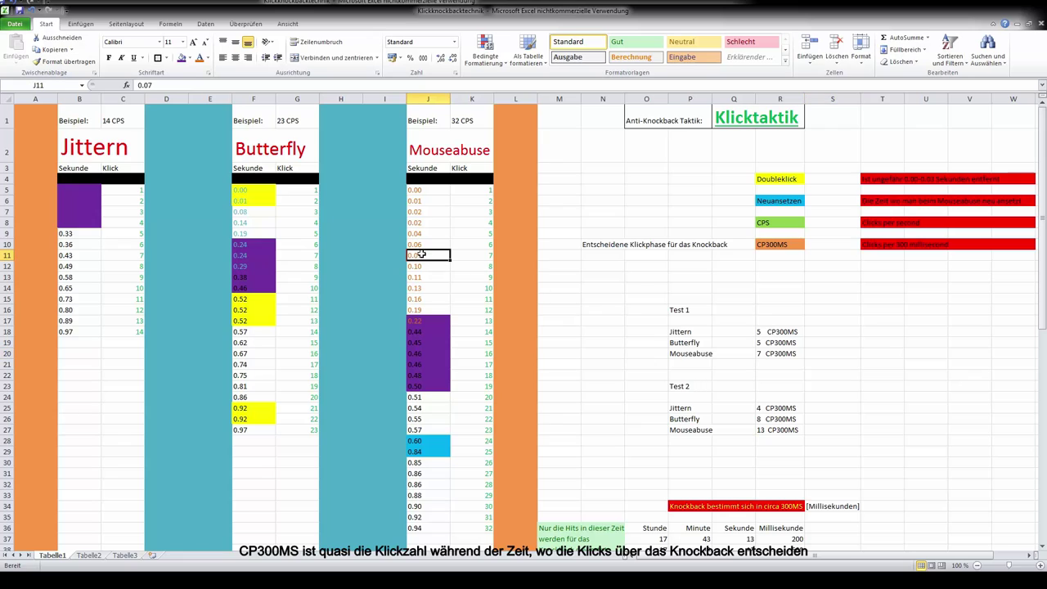
click(420, 197)
click(446, 190)
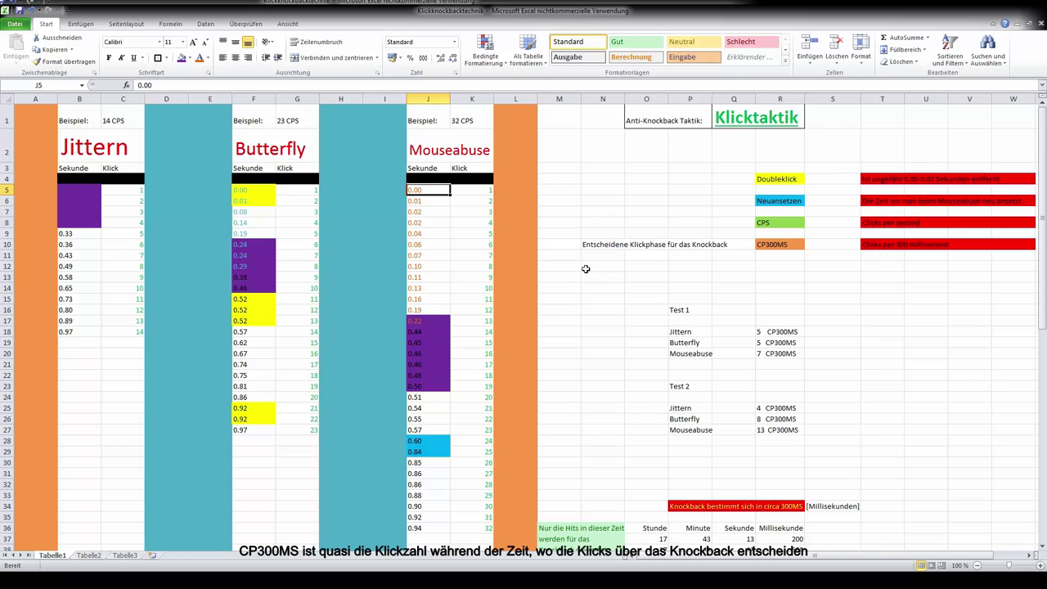
click(432, 333)
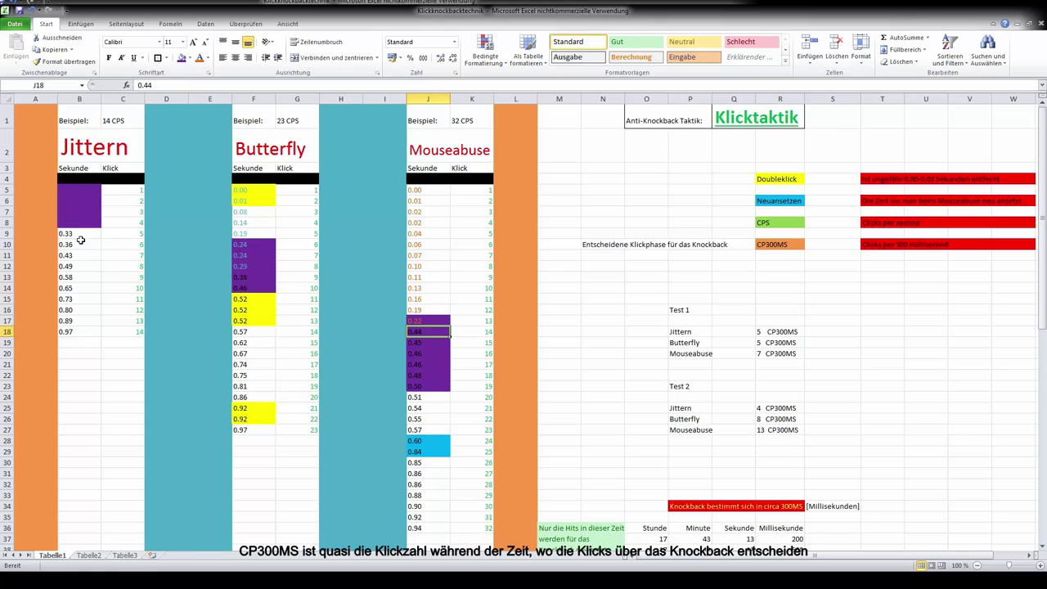
click(283, 223)
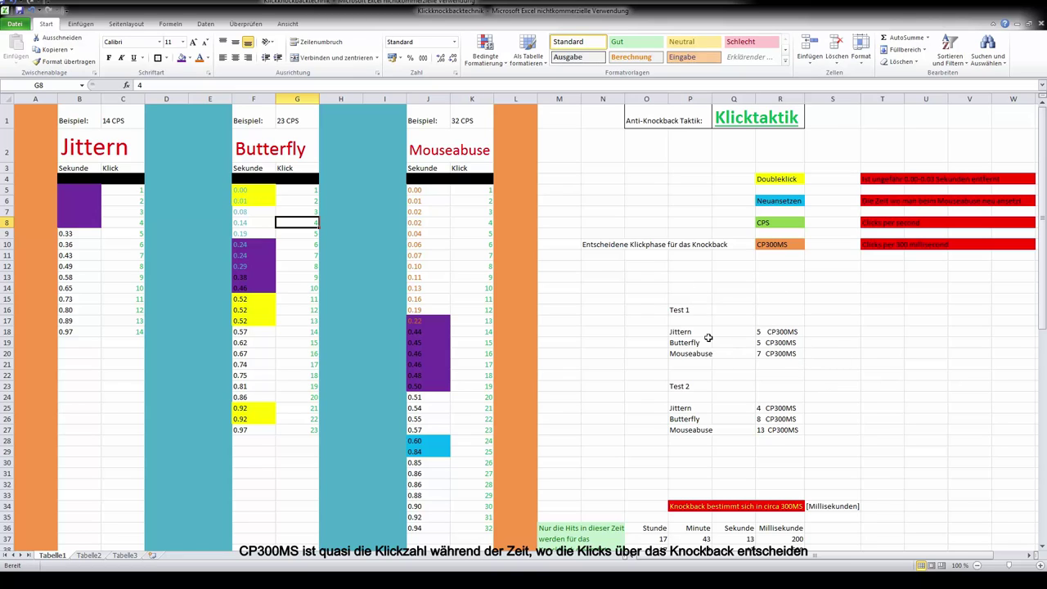
Enter the Test 1 click counts as plain numbers beside the results: 5 in T18, 5 in T19 and 7 in T20.
click(872, 353)
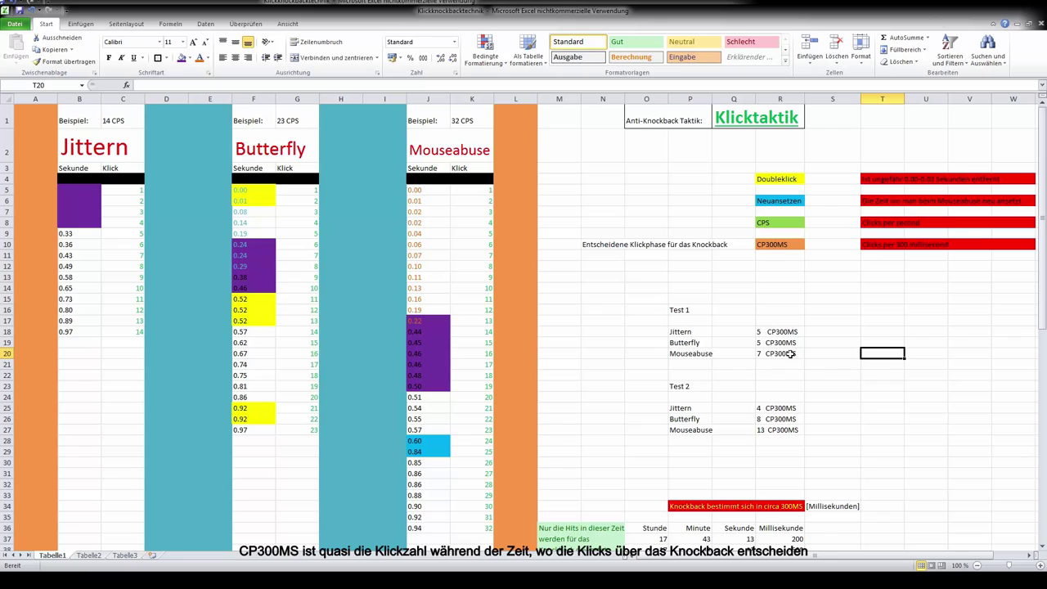
click(877, 342)
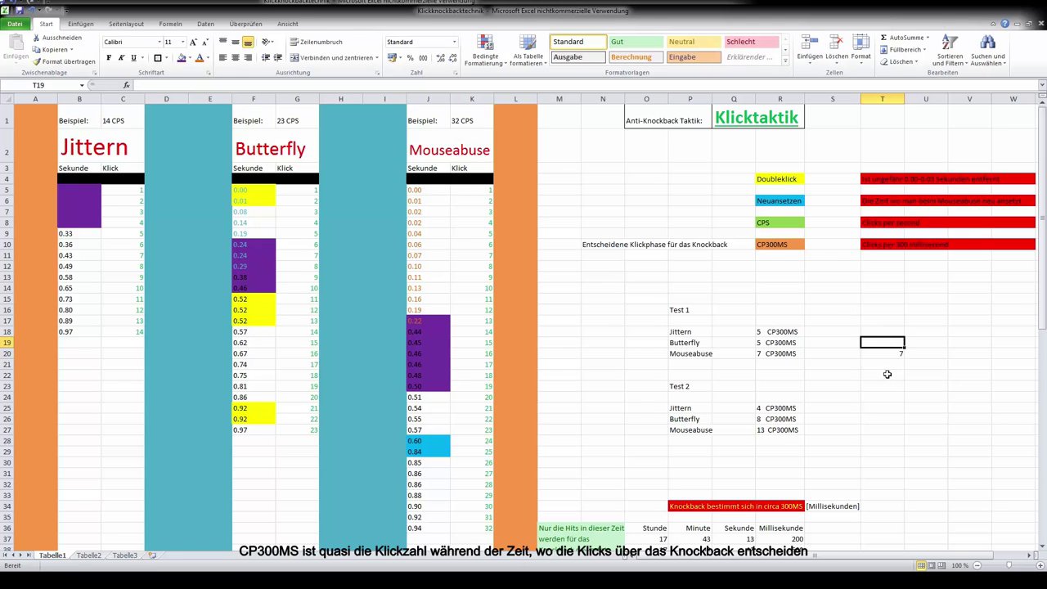
text(5)
click(872, 331)
text(5)
click(900, 389)
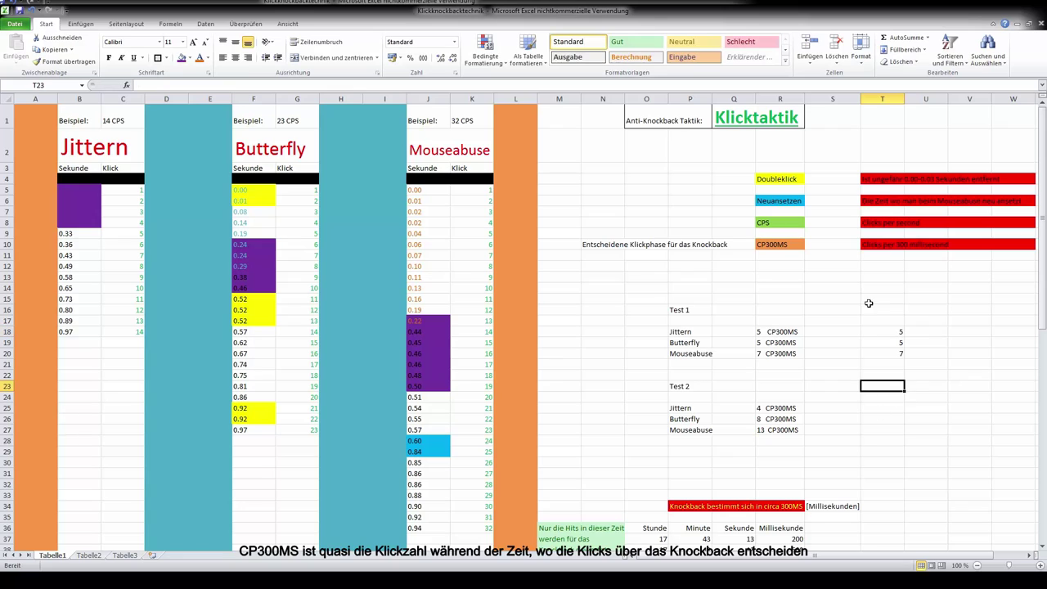
Compare the Test 1 click counts in T18:T20 with the Butterfly and Mouseabuse click times and the Neuansetzen legend entry.
click(870, 353)
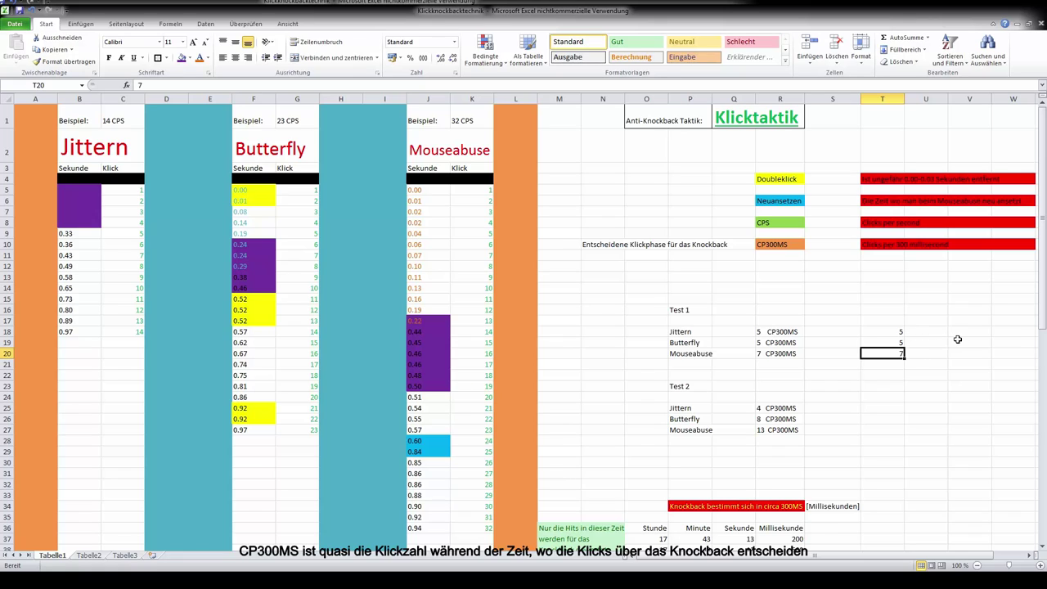
drag(884, 333, 895, 358)
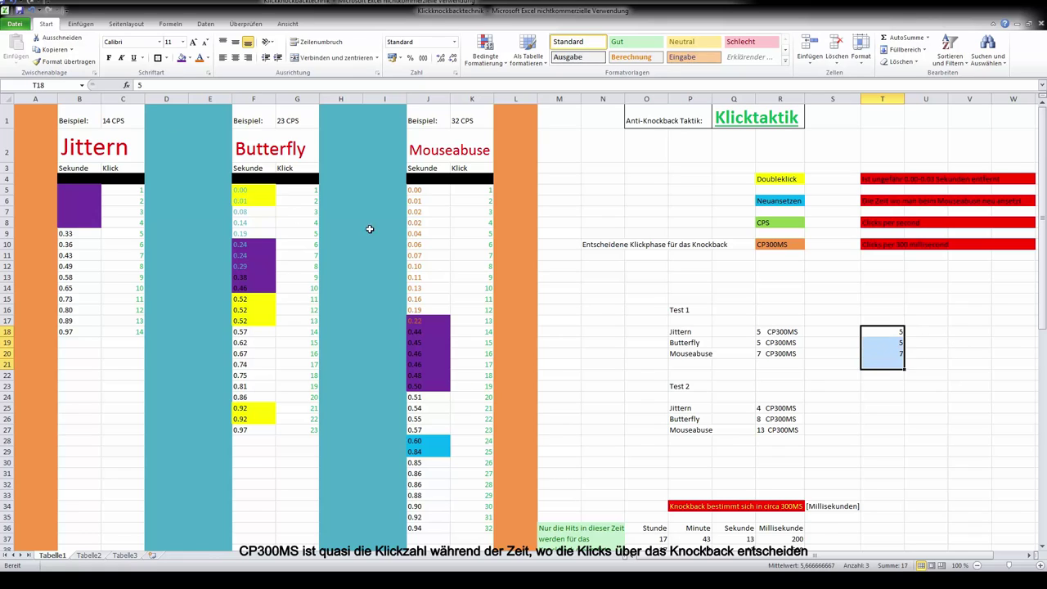
click(292, 201)
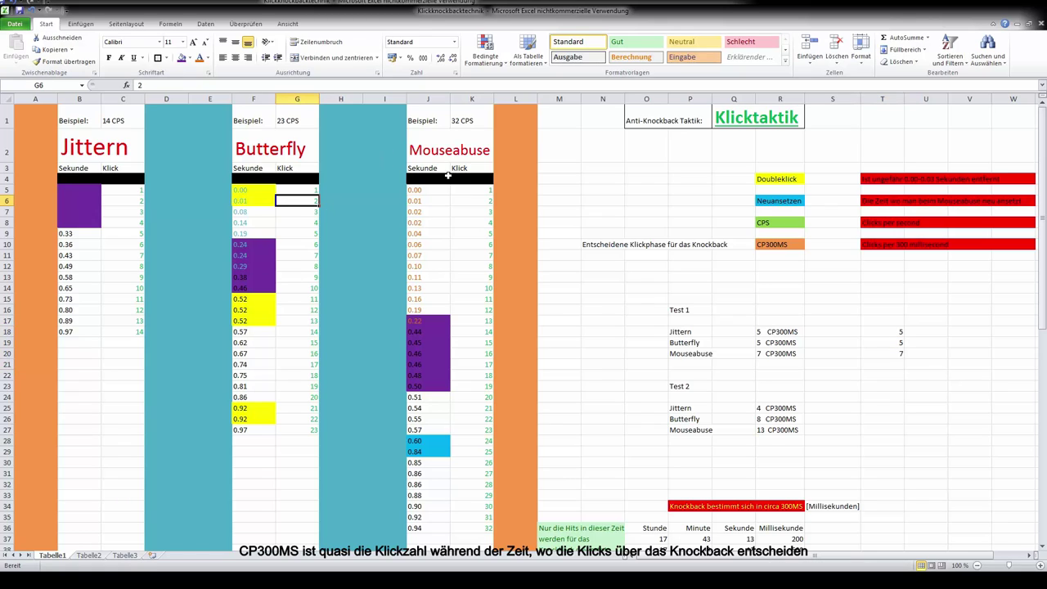
click(421, 188)
drag(422, 192, 439, 315)
click(626, 275)
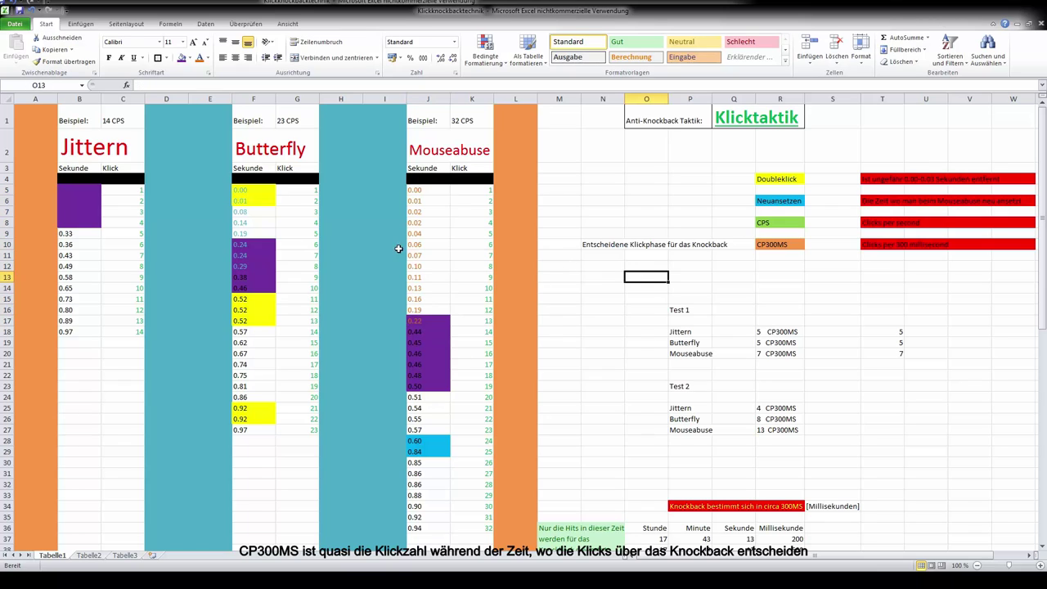
drag(423, 193, 426, 301)
click(419, 201)
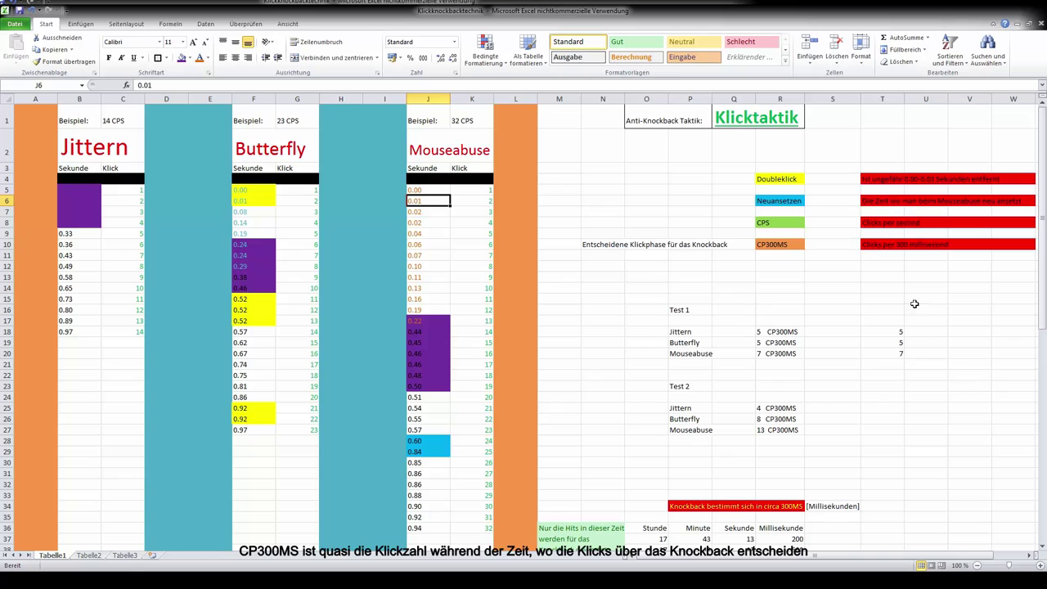
click(870, 352)
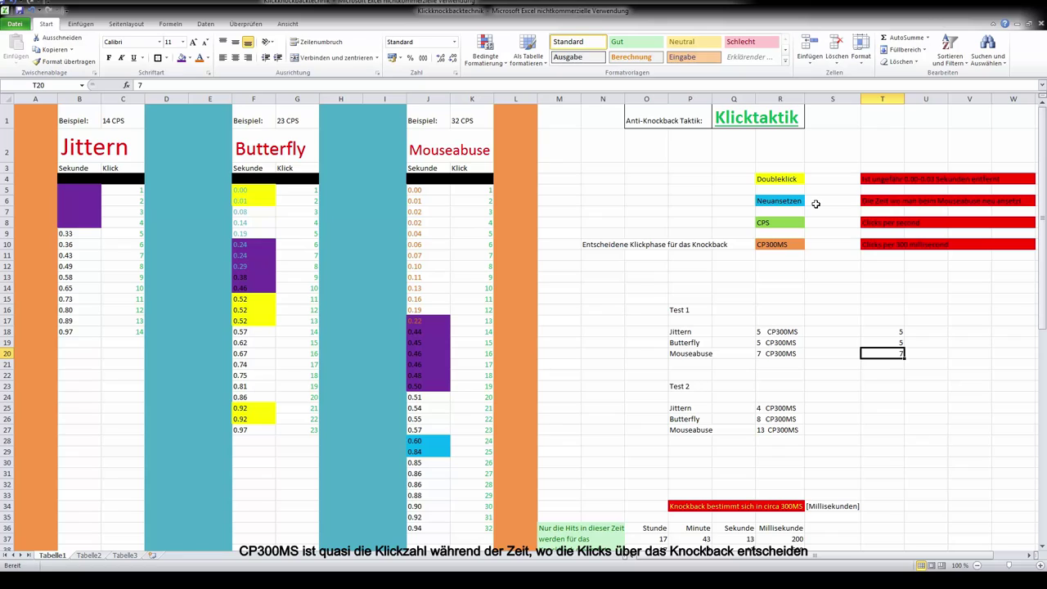
click(773, 203)
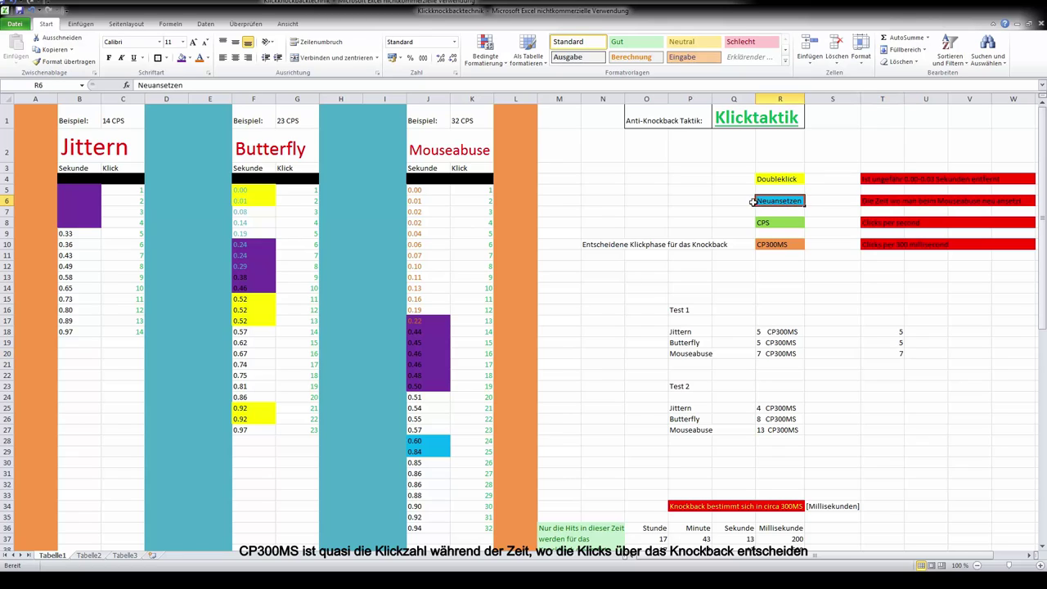
click(768, 314)
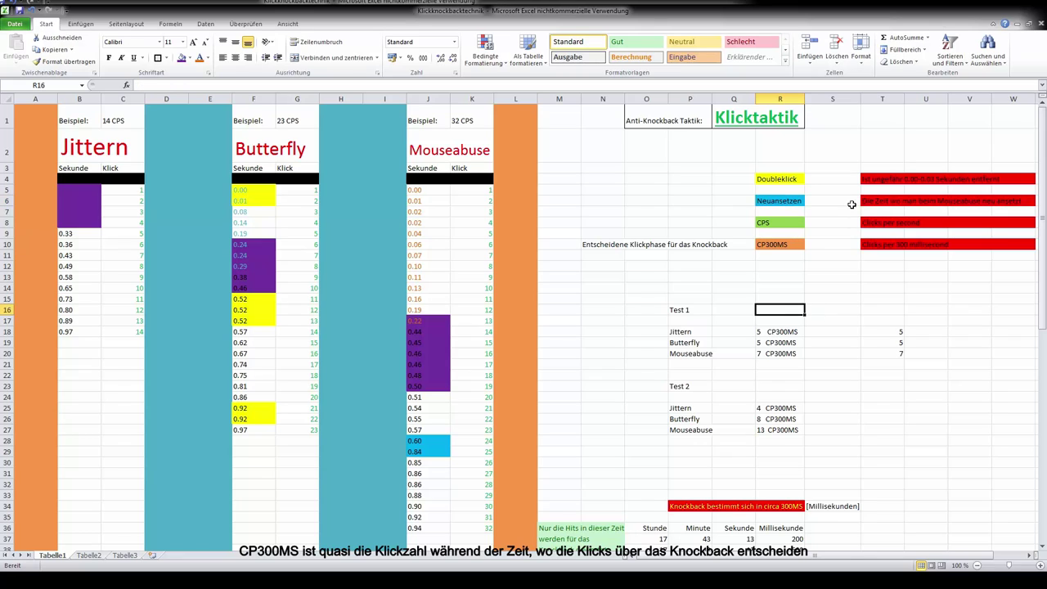
Enter the Test 2 click counts as plain numbers beside the results: 4 in T25, 8 in T26 and 13 in T27.
click(883, 408)
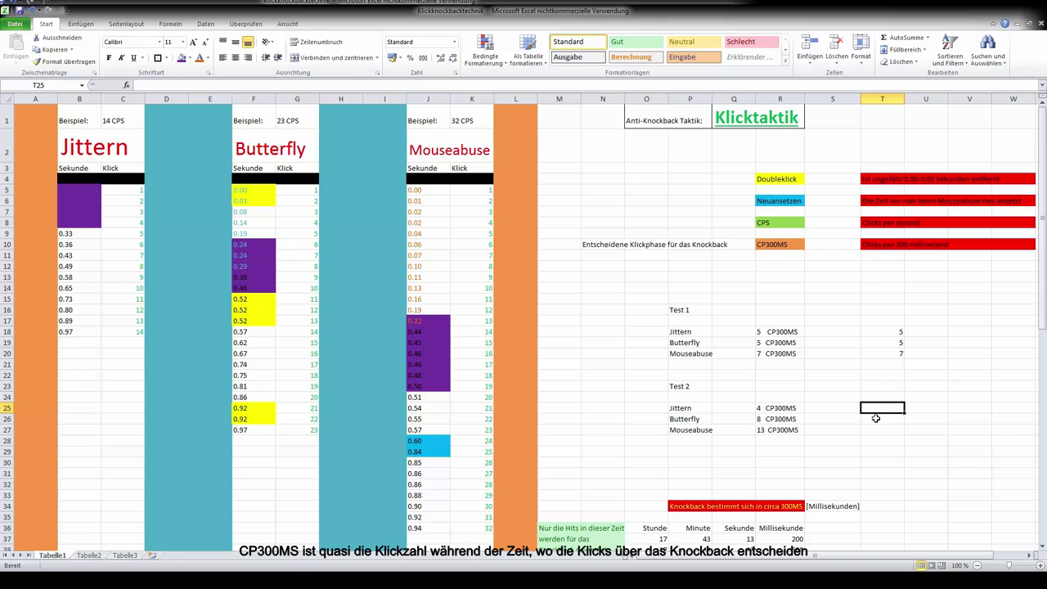
text(4)
key(Return)
text(8)
key(Return)
text(13)
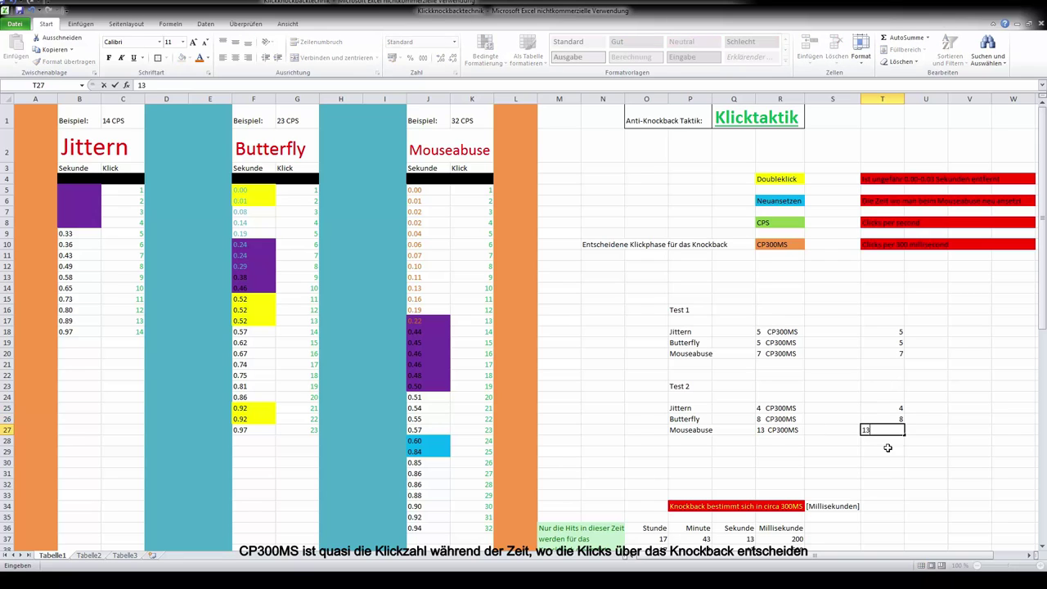
click(969, 407)
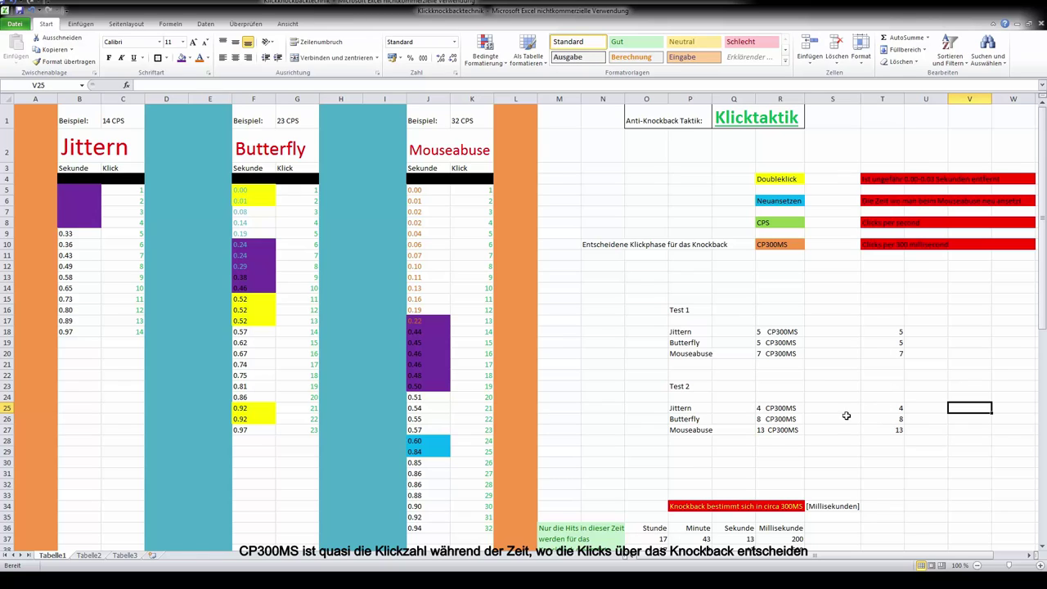
Compare the Test 2 click counts of Jittern, Butterfly and Mouseabuse in T25:T27, and check the first two Butterfly click times.
click(897, 421)
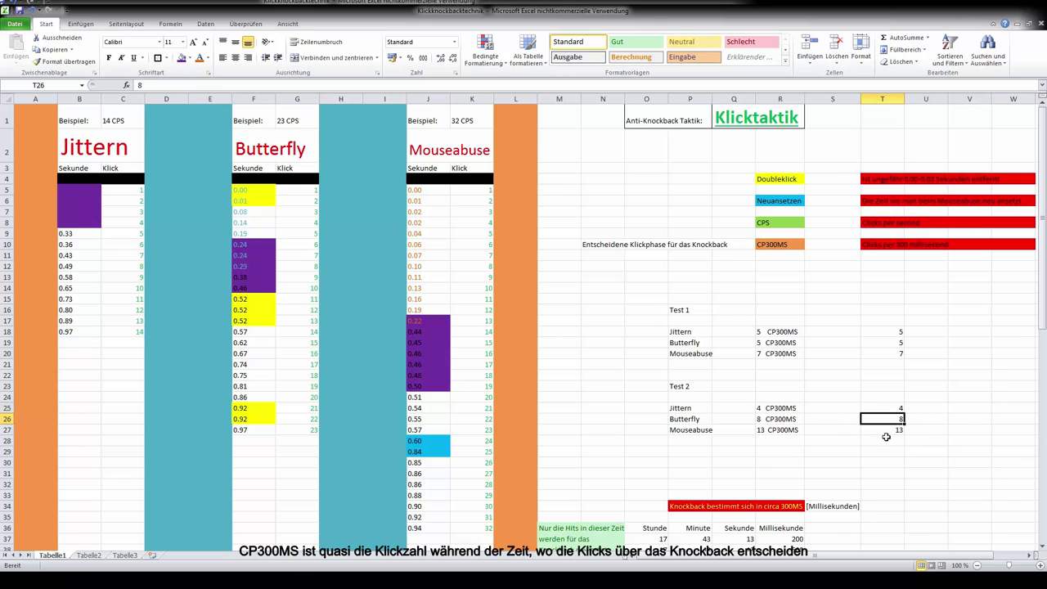
click(843, 432)
click(874, 432)
click(923, 428)
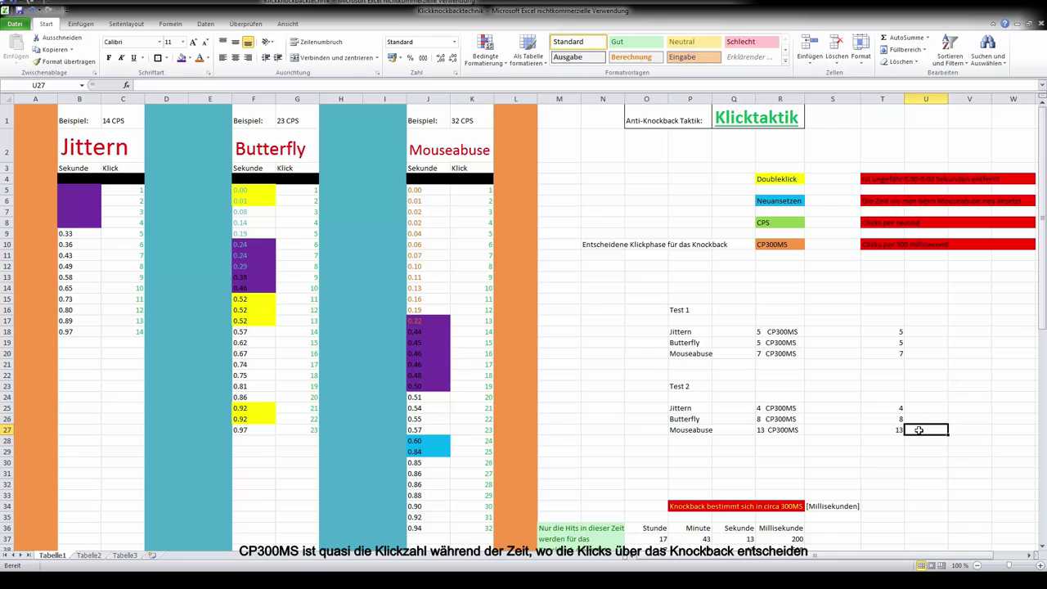
click(884, 428)
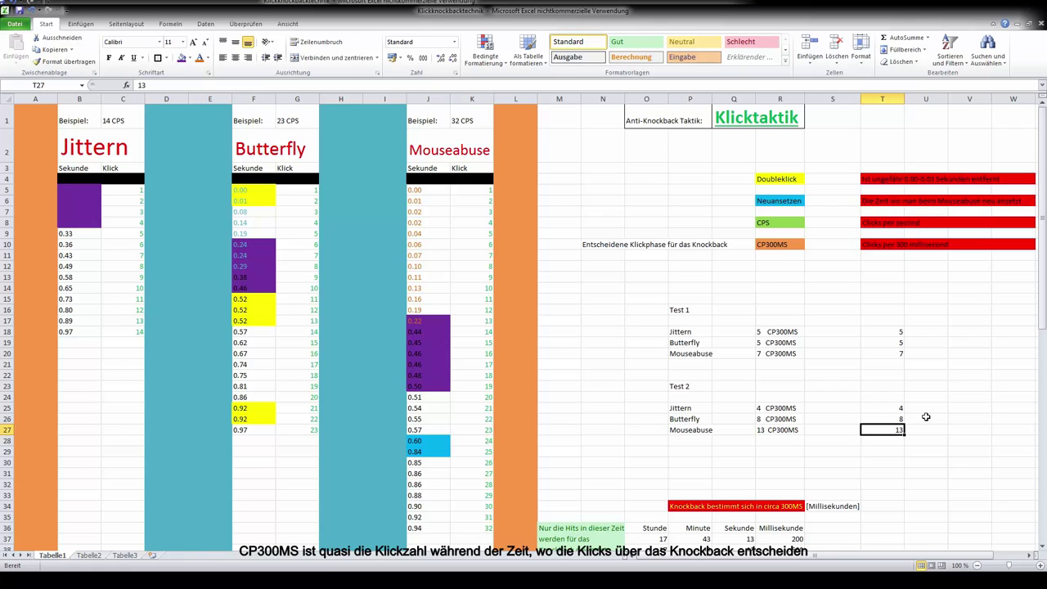
click(693, 397)
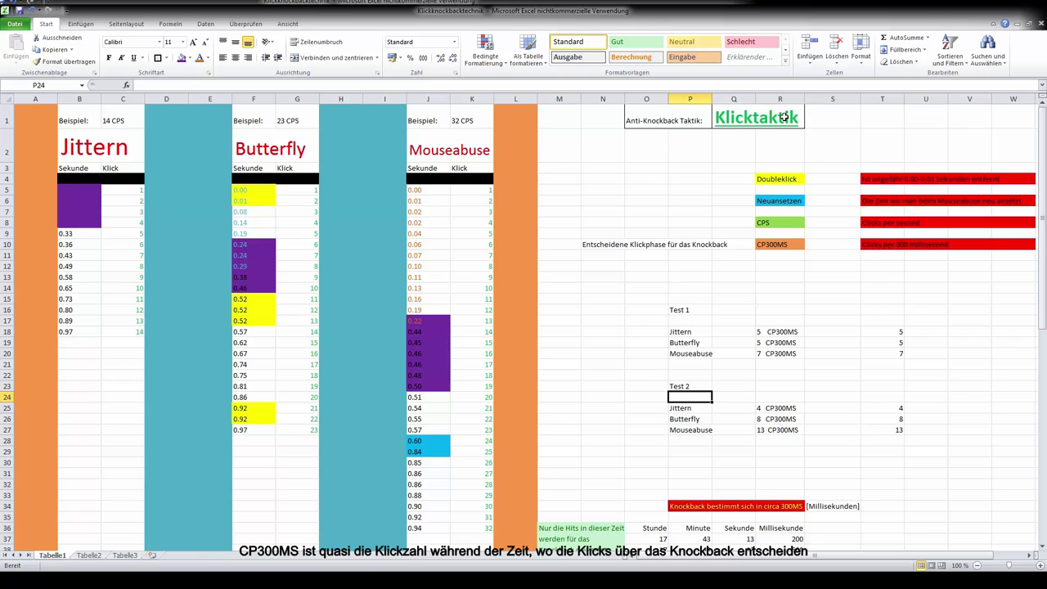
click(887, 427)
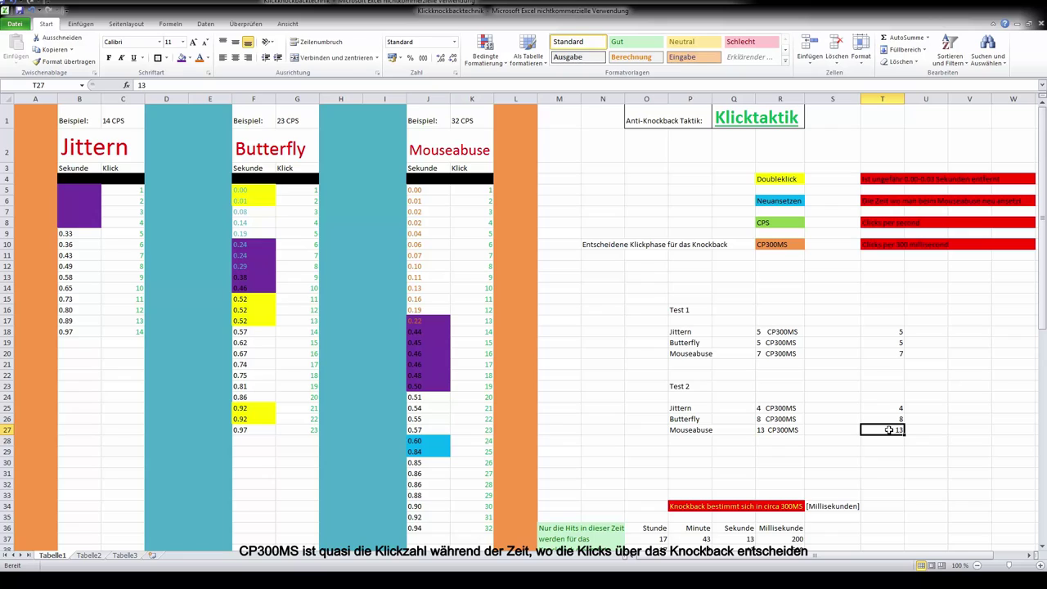
click(889, 419)
click(888, 409)
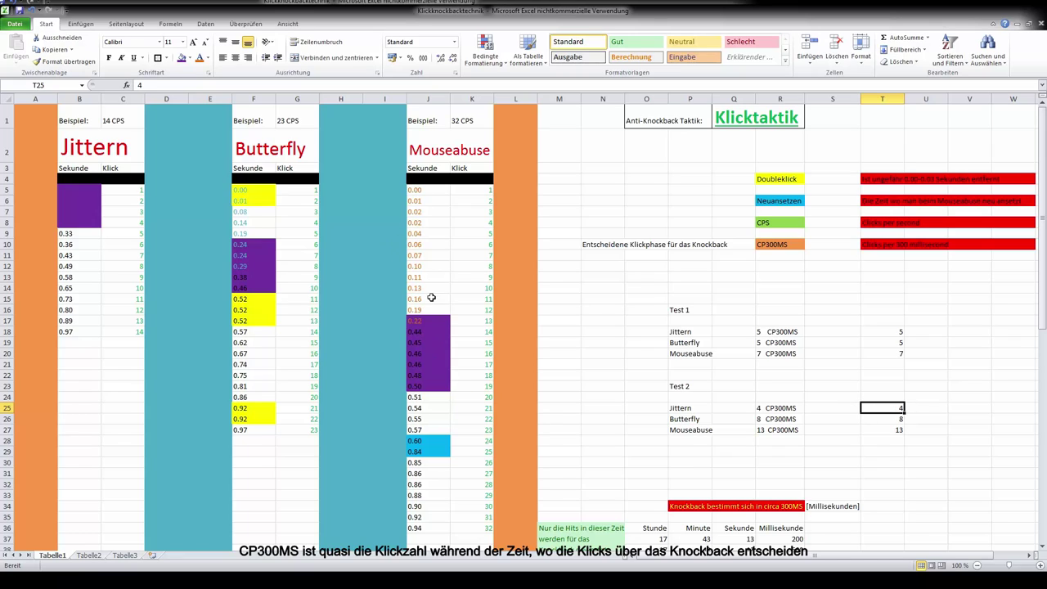
click(884, 431)
click(257, 192)
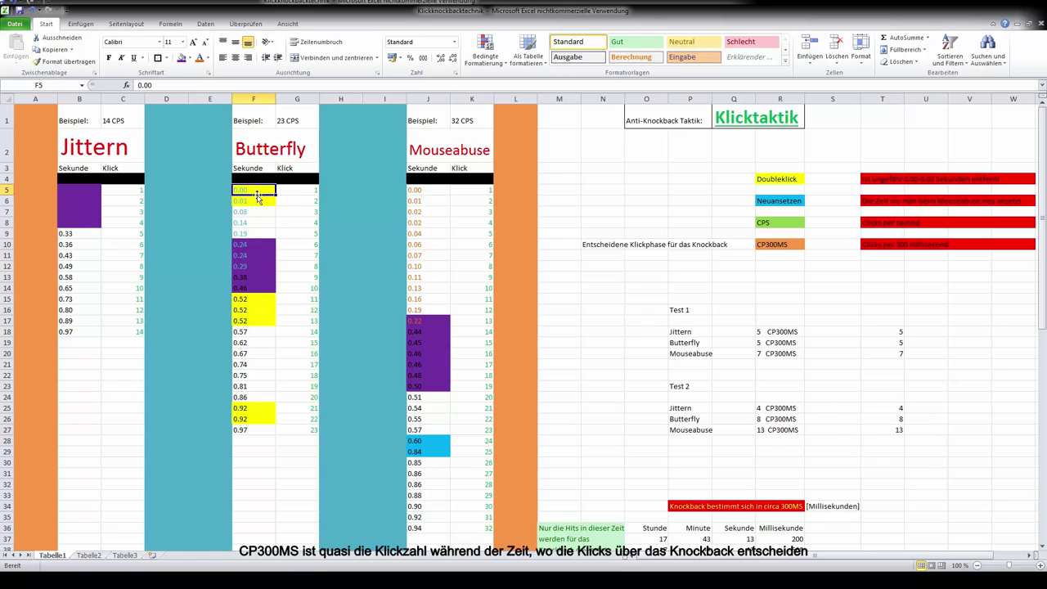
click(258, 200)
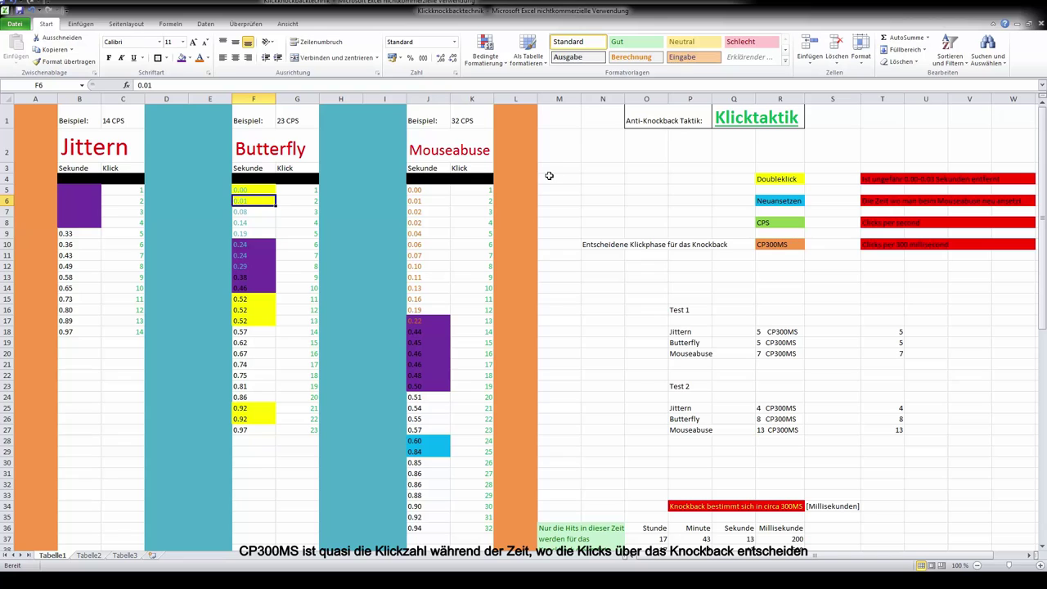
Review the ranking table below the click times, going through the Platz 1, Platz 2 and Platz 3 entries.
scroll(456, 219, down, 7)
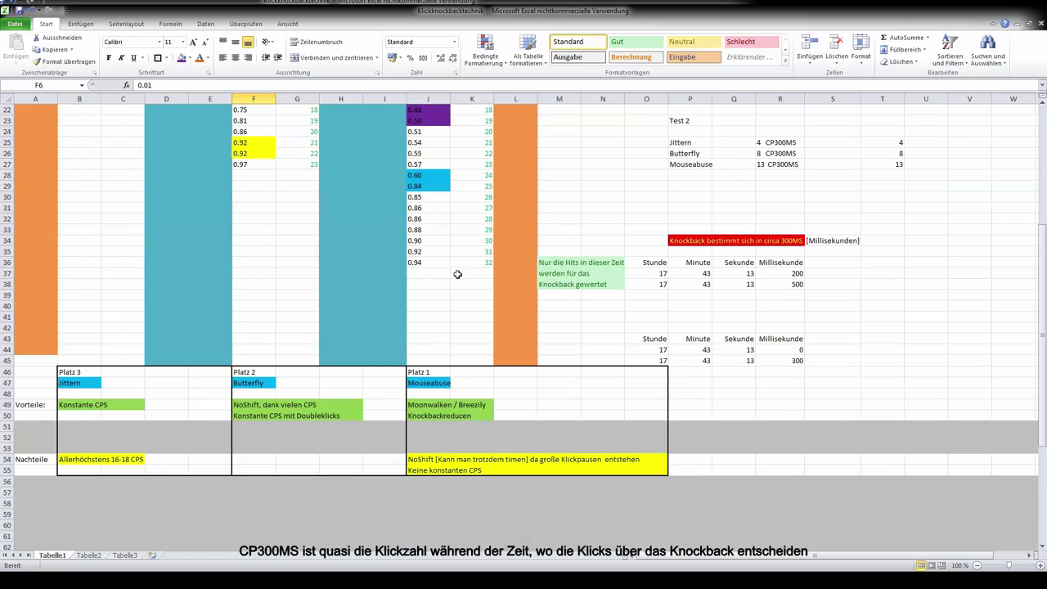
click(422, 373)
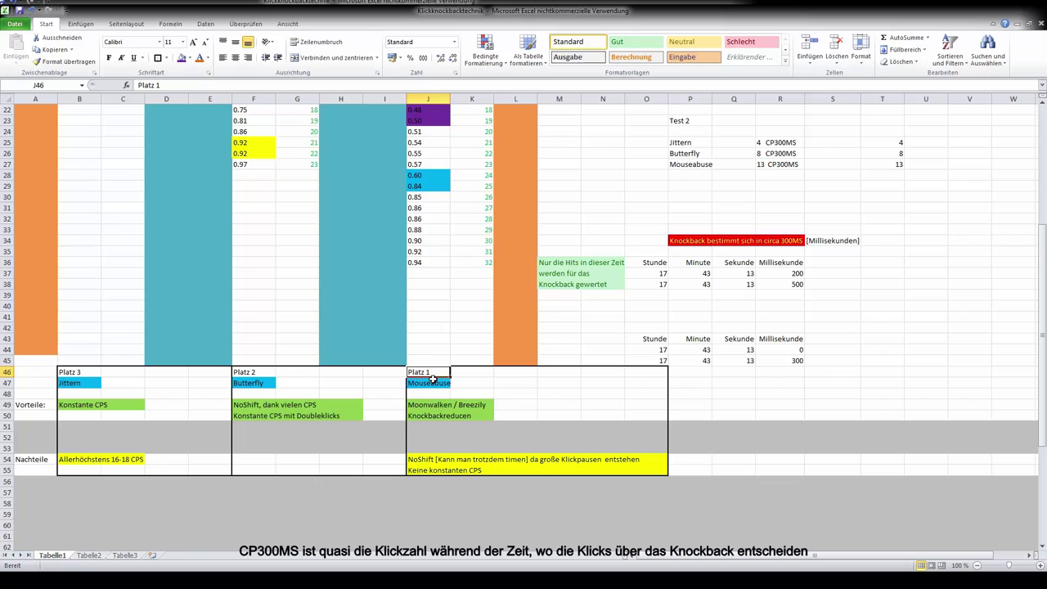
click(259, 373)
click(68, 370)
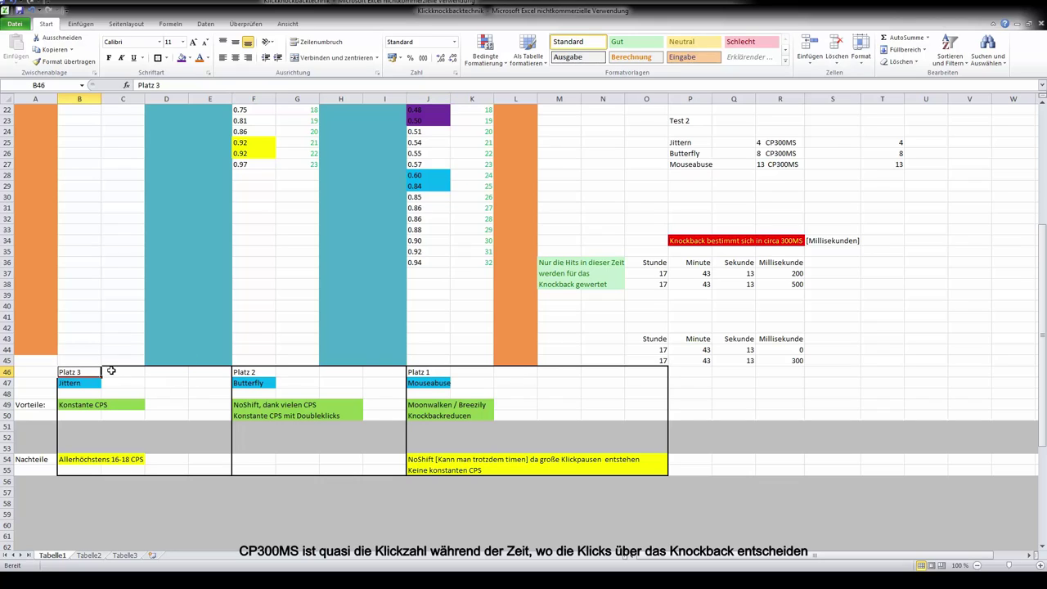
Compare the places in the ranking table, including Mouseabuse on Platz 1, with the click times of the three techniques.
click(169, 404)
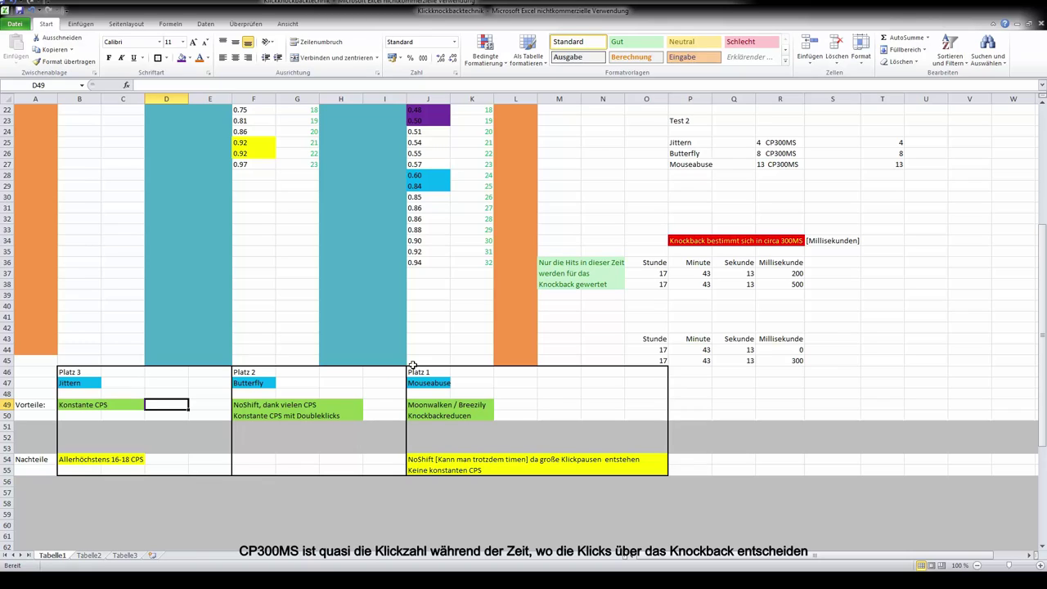
click(792, 404)
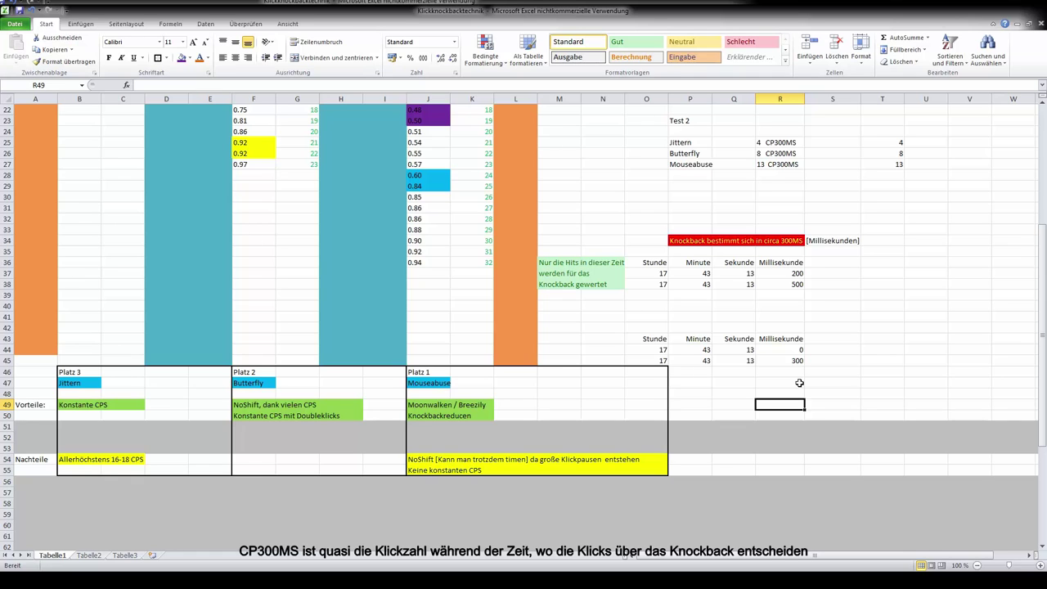
scroll(245, 269, up, 7)
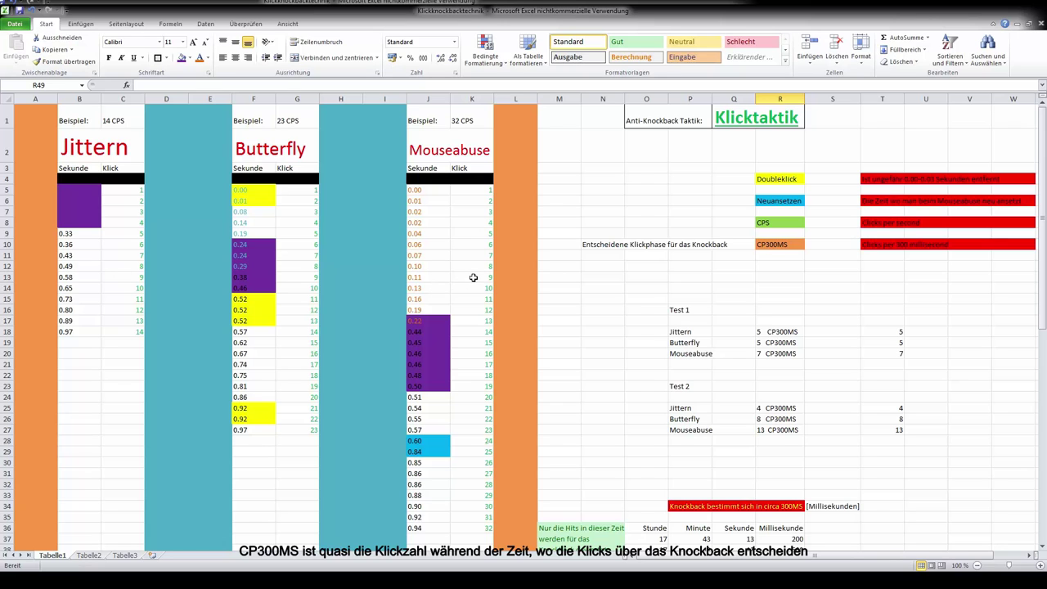
scroll(471, 275, down, 3)
scroll(471, 275, down, 5)
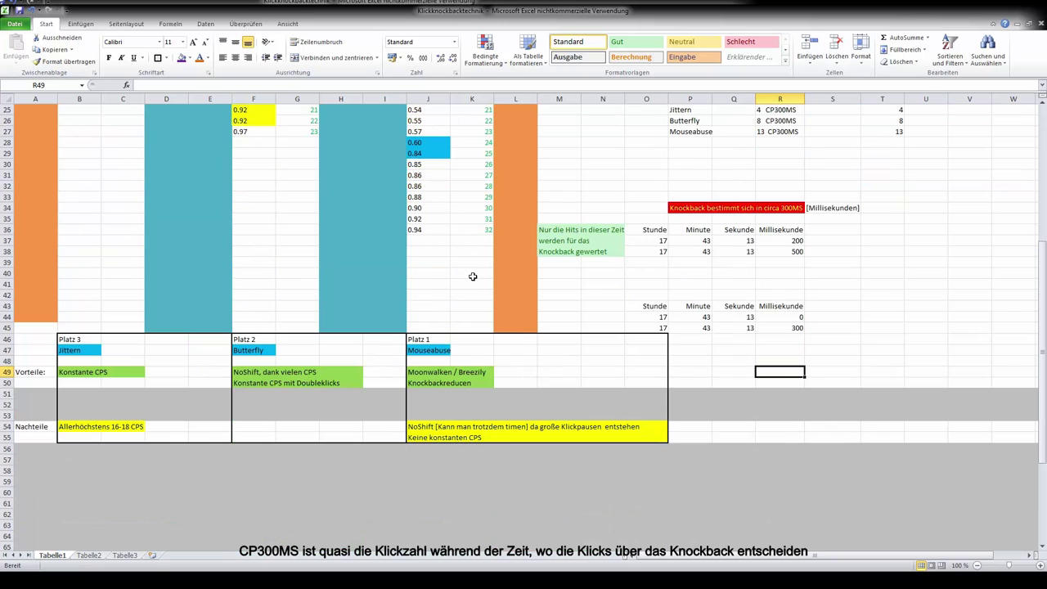
click(432, 352)
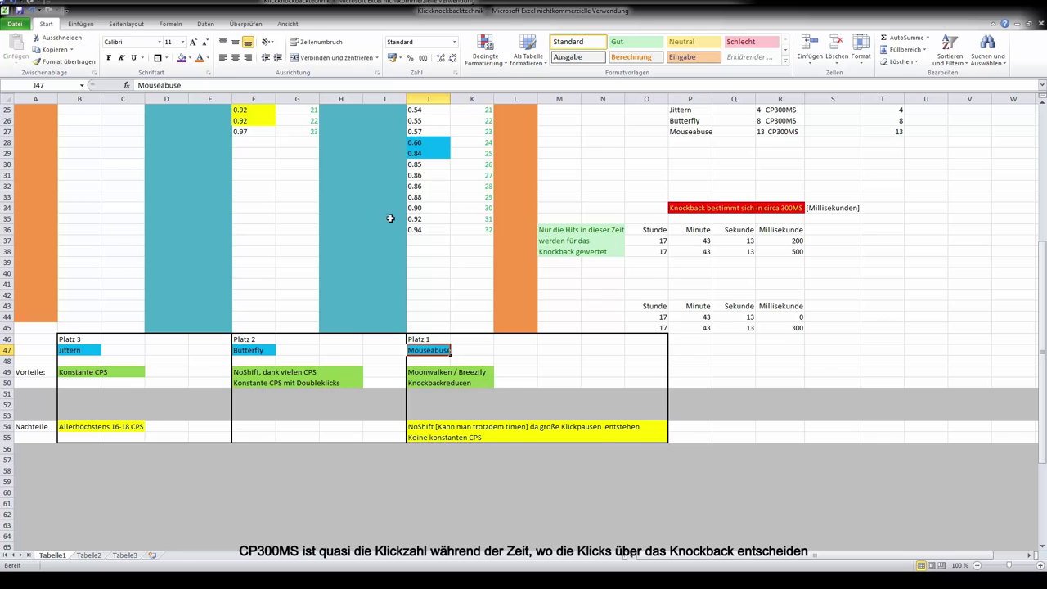
scroll(384, 216, up, 7)
scroll(202, 211, up, 1)
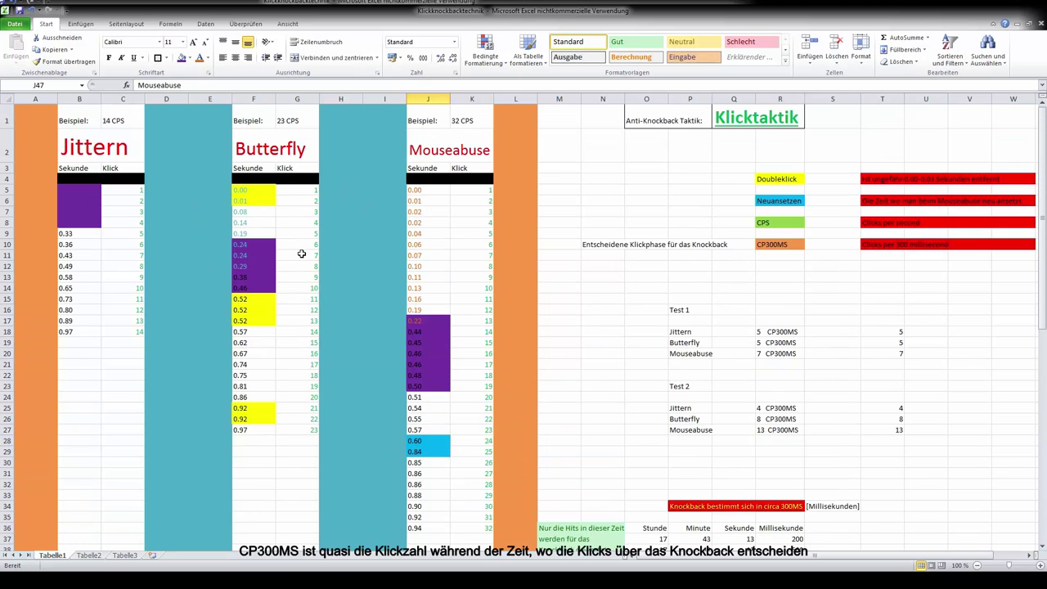
Check the Butterfly result of Test 2, the Mouseabuse entry with its Vorteile, and the legend of click terms.
click(764, 417)
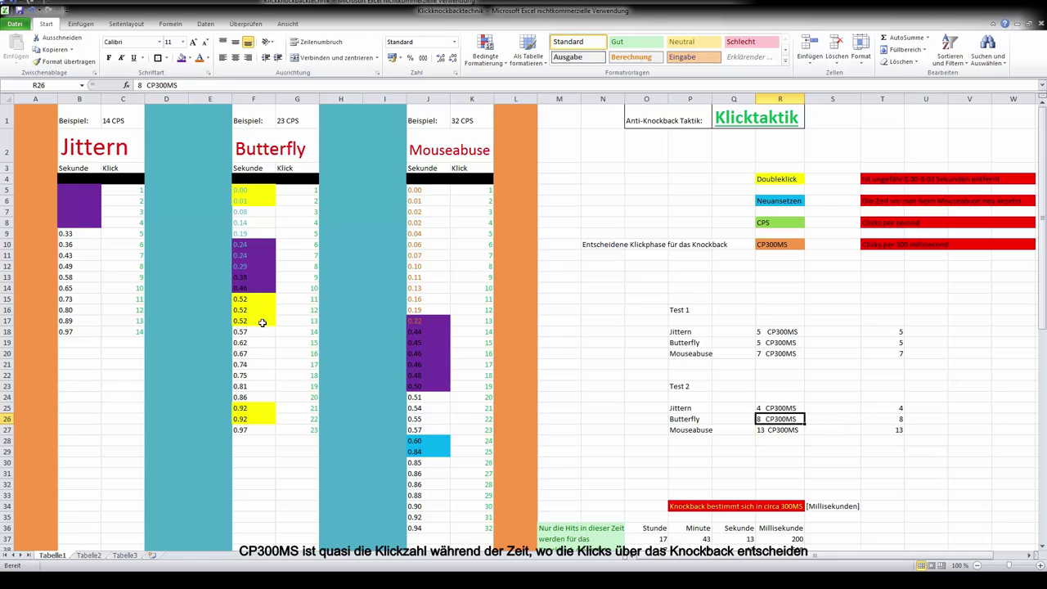
scroll(377, 269, down, 4)
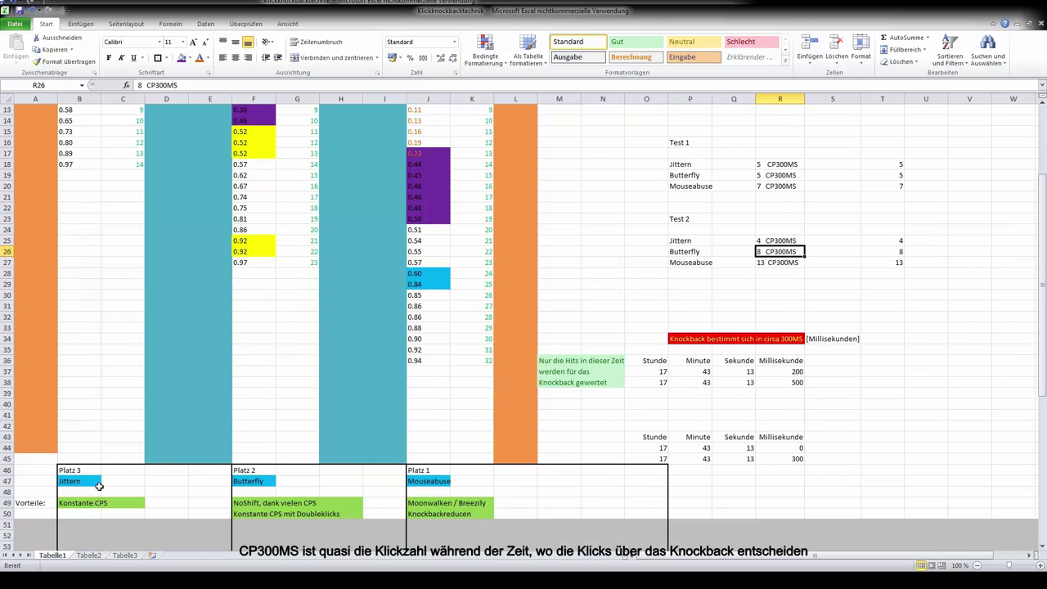
click(440, 481)
scroll(489, 487, down, 2)
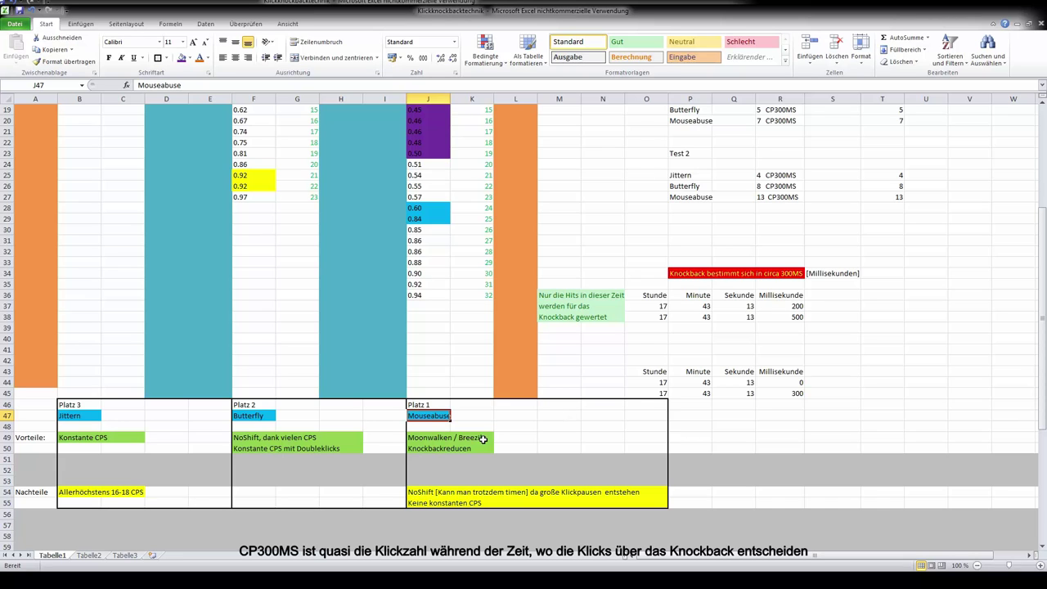
scroll(464, 436, up, 5)
scroll(508, 291, down, 2)
scroll(762, 262, up, 2)
scroll(762, 262, up, 3)
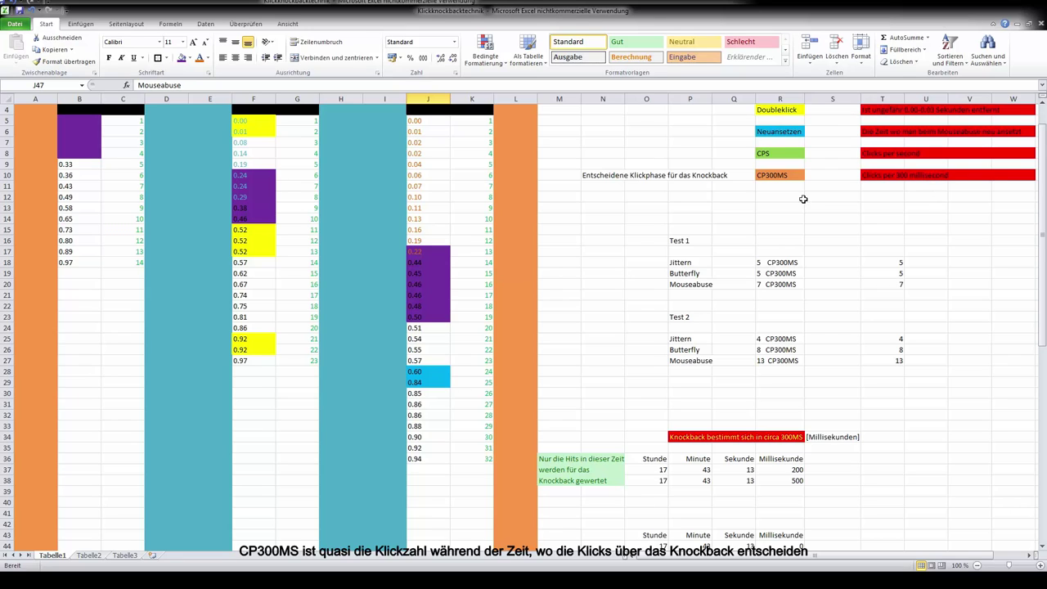
scroll(796, 208, up, 1)
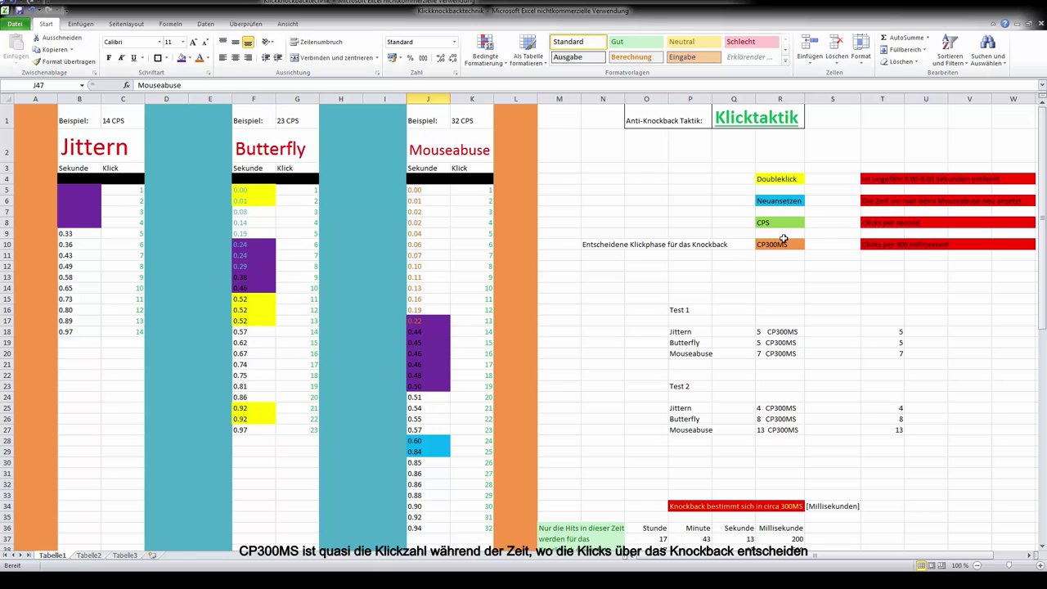
Read the Mouseabuse disadvantages in the Nachteile row and check the click times above the ranking table.
scroll(775, 242, down, 6)
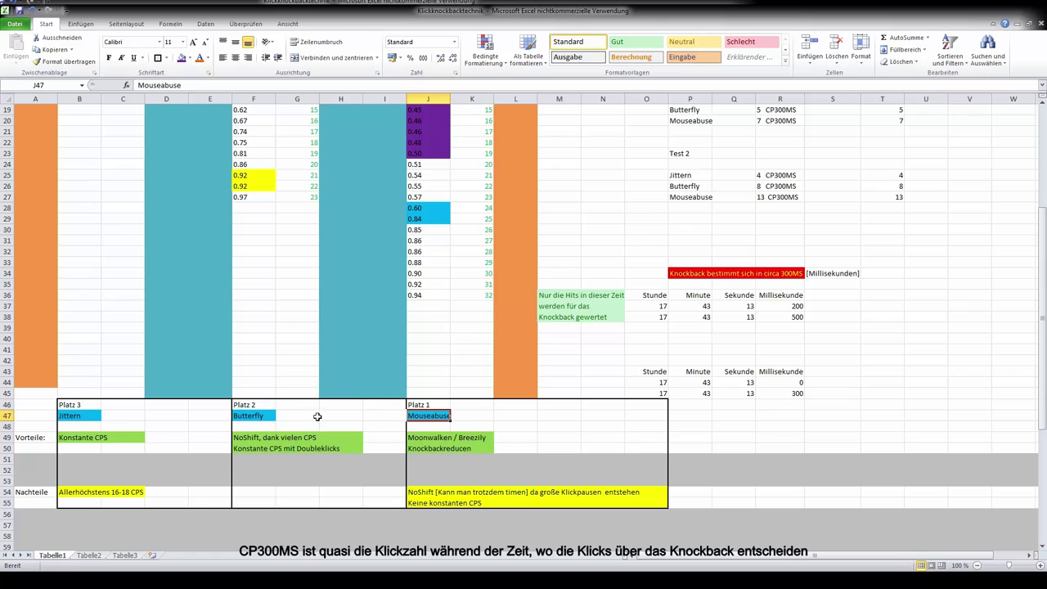
click(488, 496)
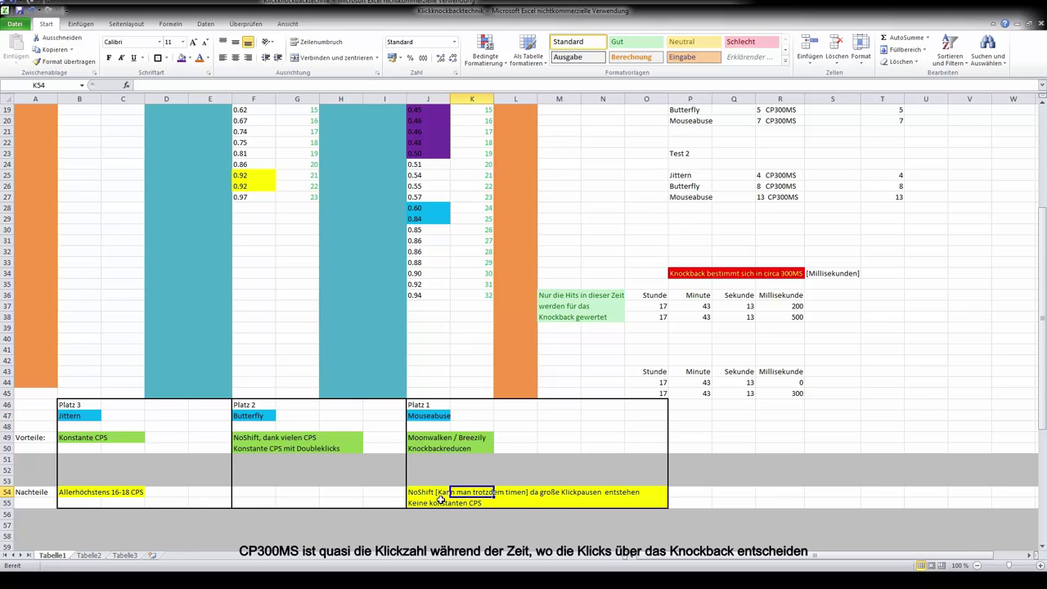
click(418, 491)
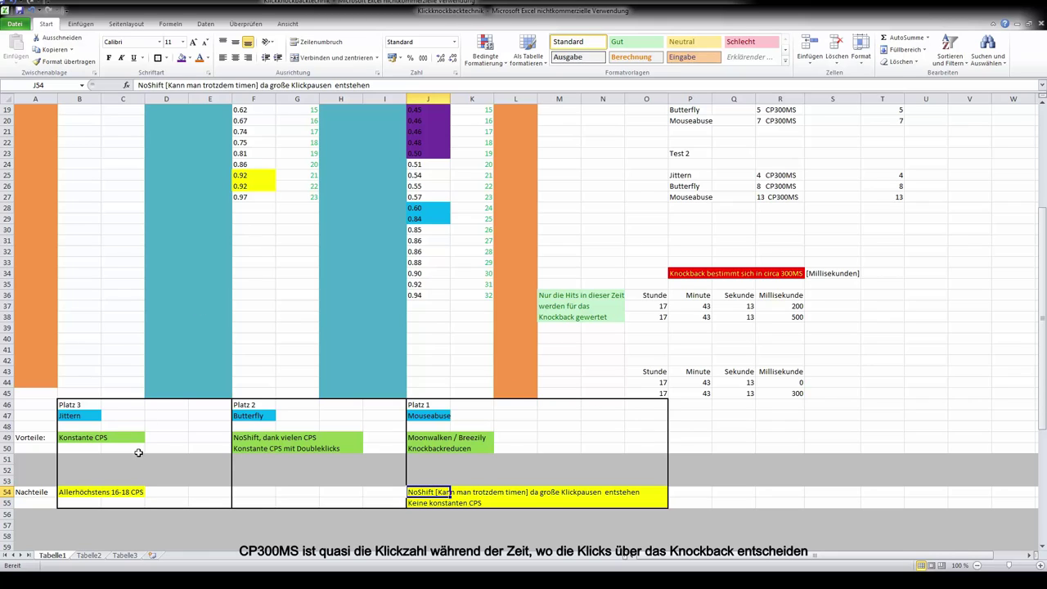
click(111, 363)
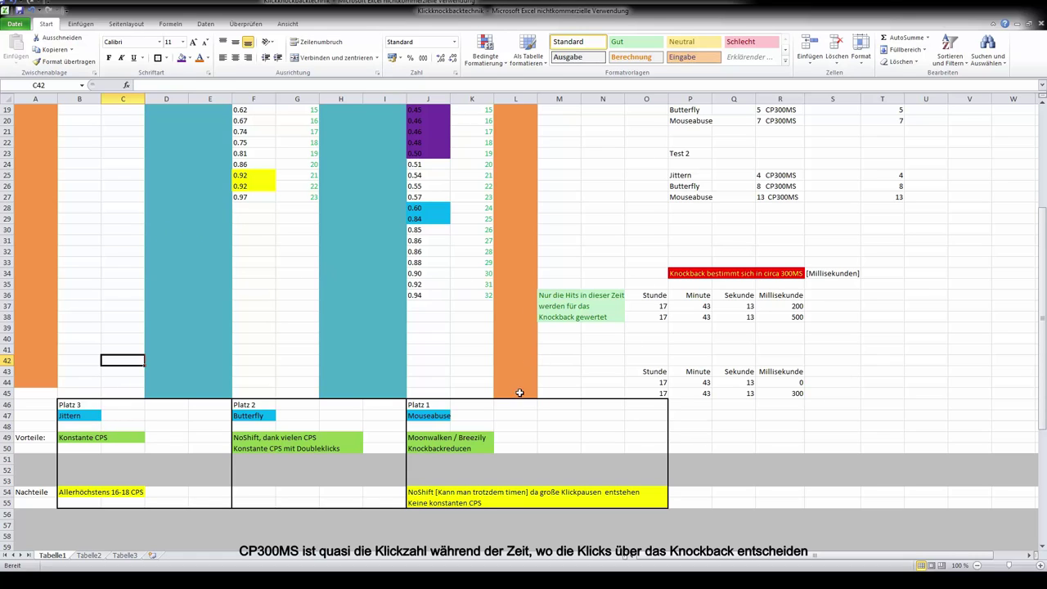
scroll(250, 361, up, 4)
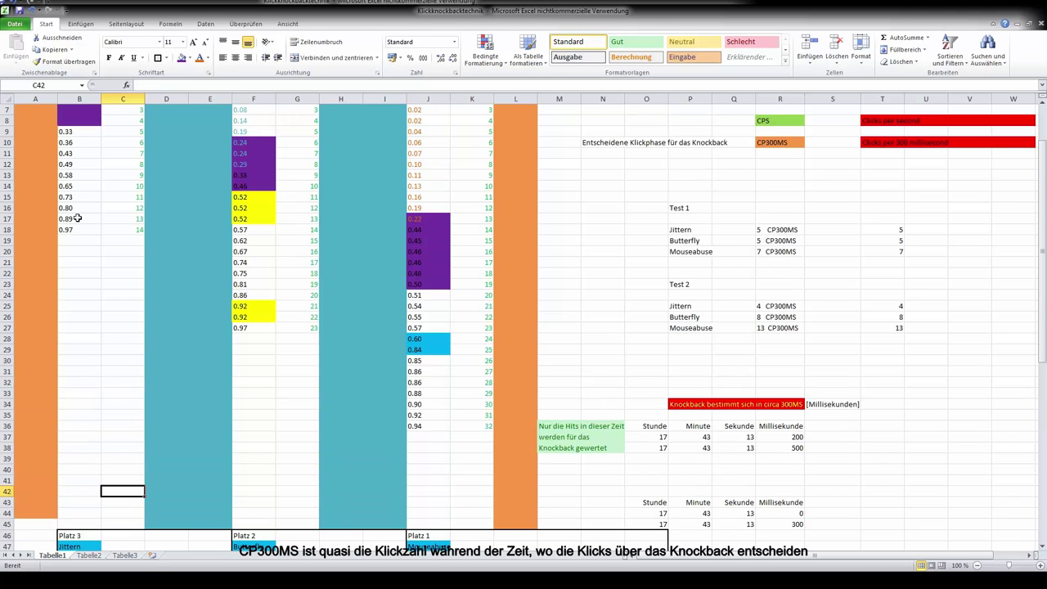
scroll(446, 359, down, 5)
scroll(446, 358, down, 1)
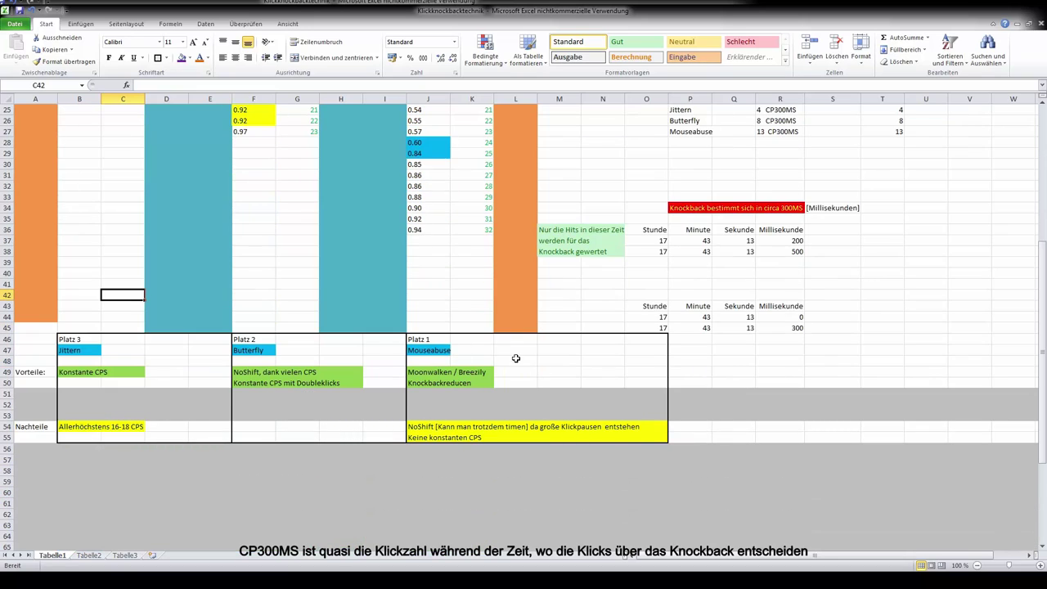
Check the Jittern disadvantage and both Butterfly advantages in the ranking table against the click-time columns.
click(109, 428)
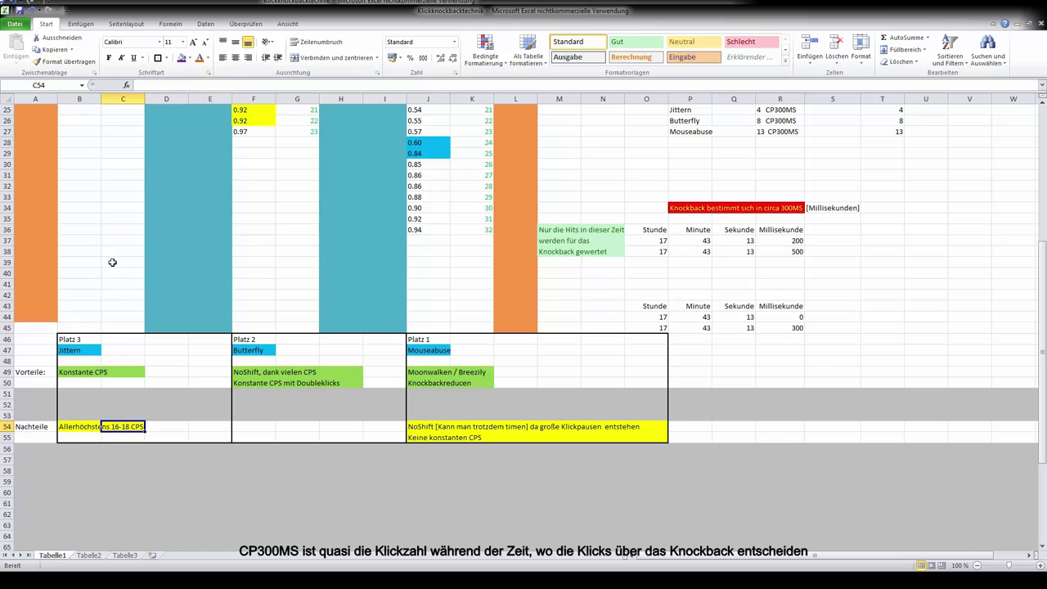
scroll(111, 263, up, 8)
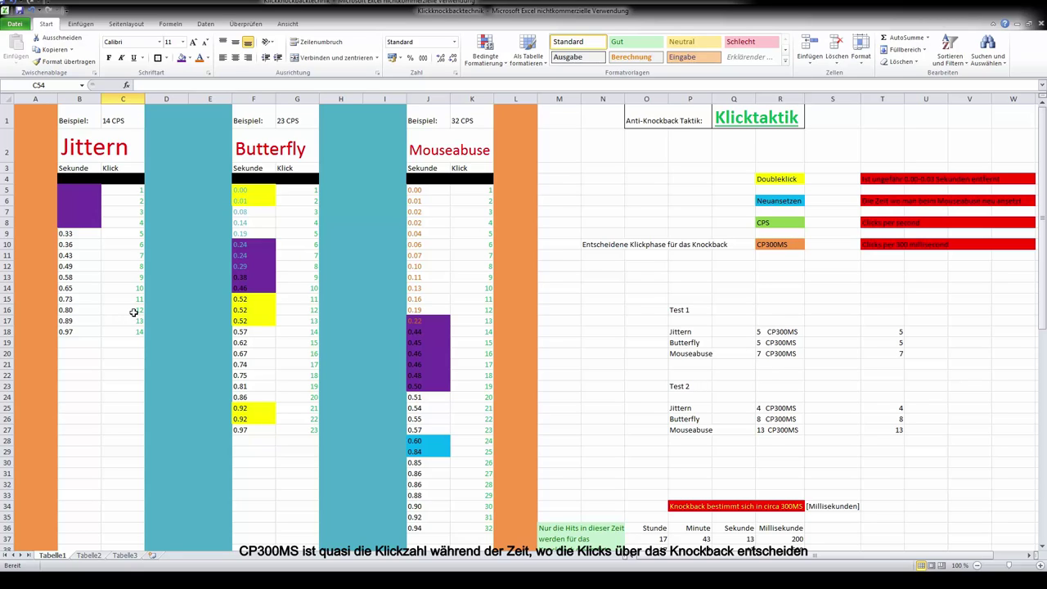
scroll(281, 286, down, 6)
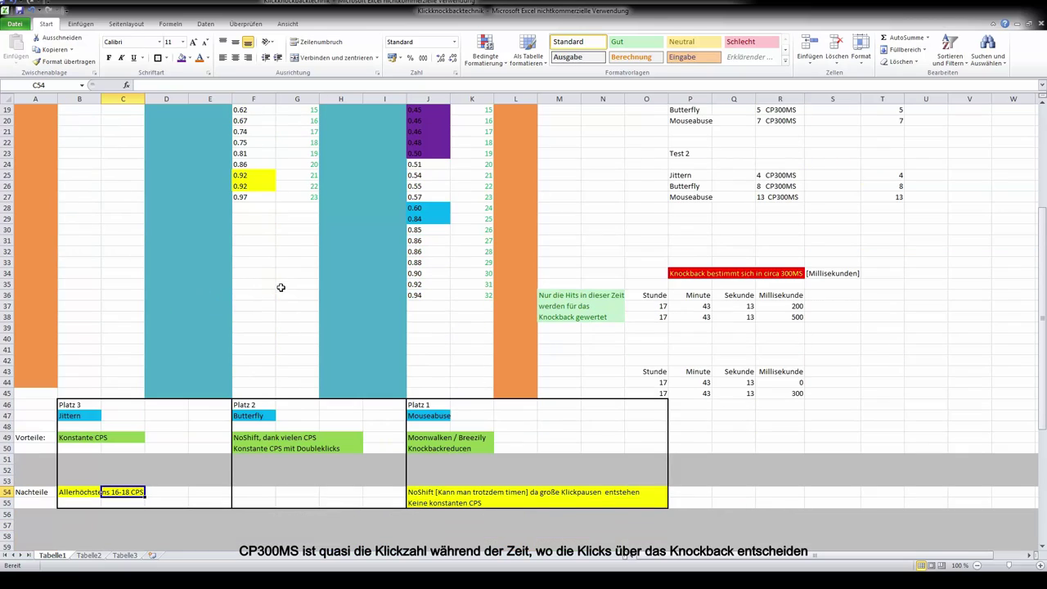
click(308, 440)
click(252, 442)
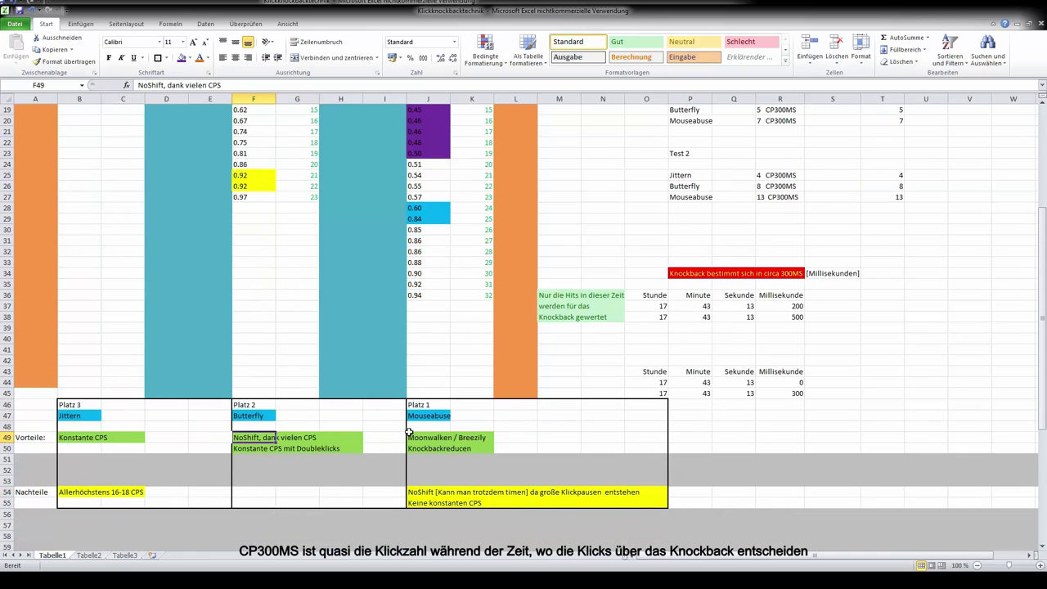
click(272, 451)
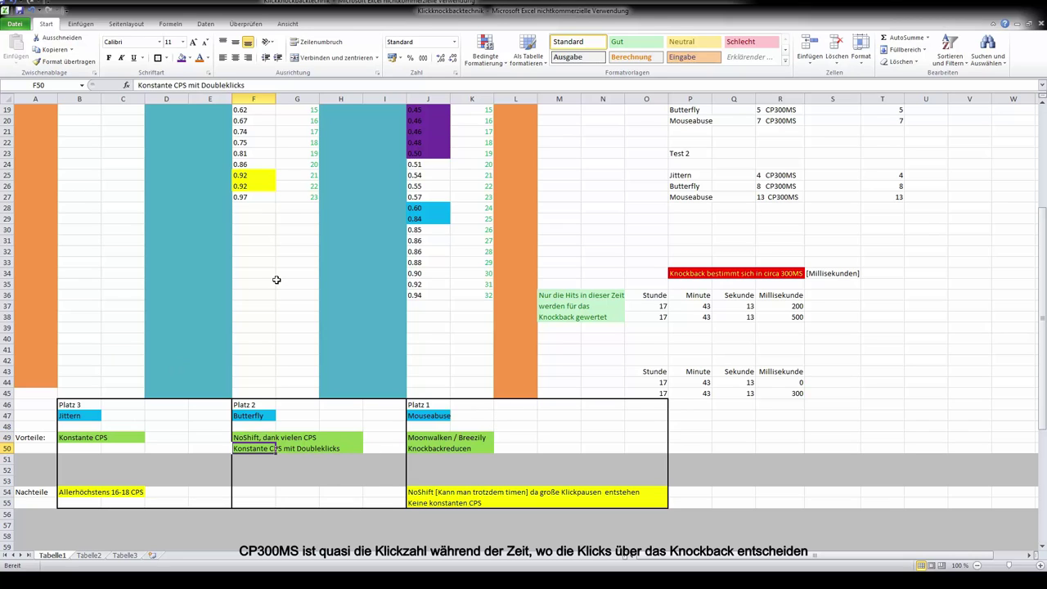
scroll(276, 282, up, 6)
click(251, 242)
click(325, 221)
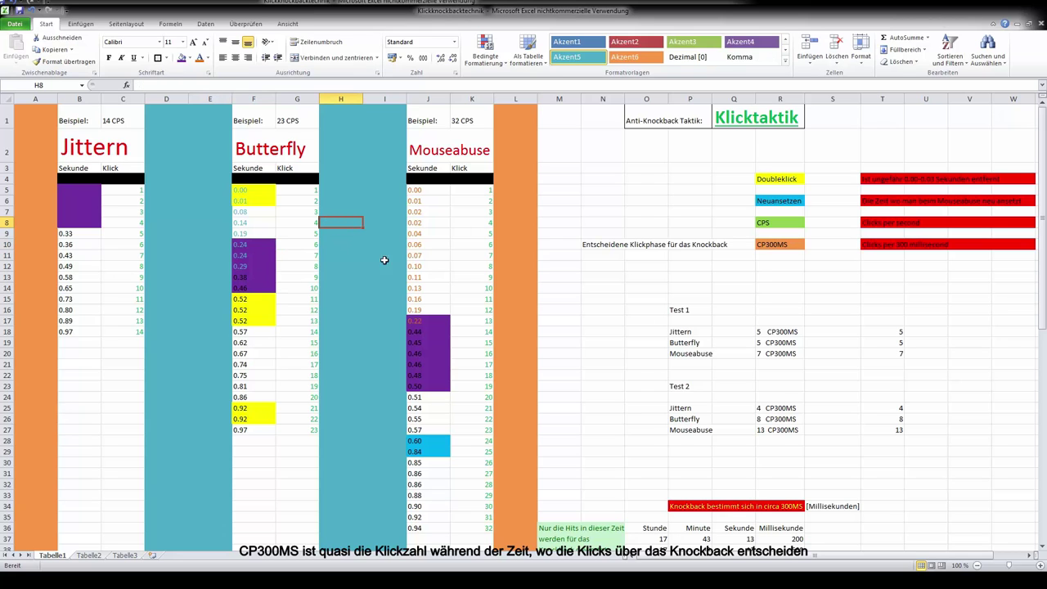
scroll(338, 292, down, 5)
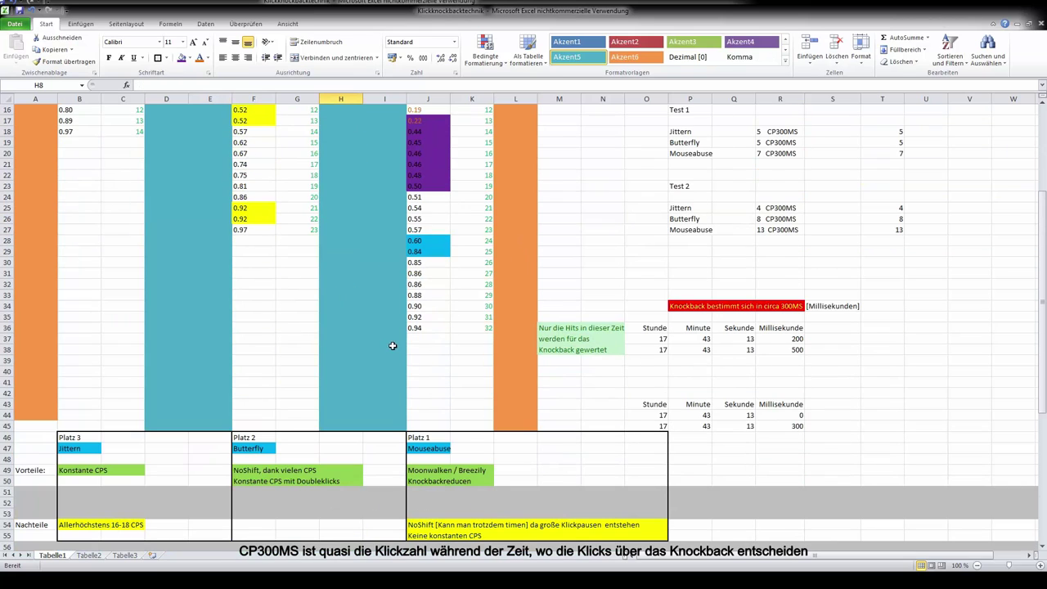
scroll(444, 346, down, 6)
scroll(458, 297, up, 7)
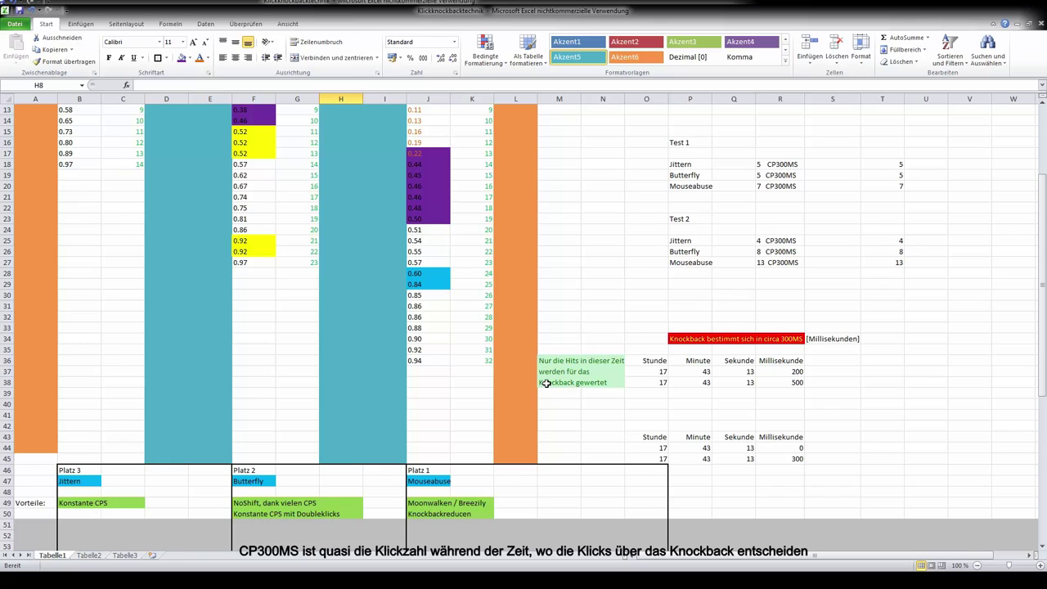
click(520, 370)
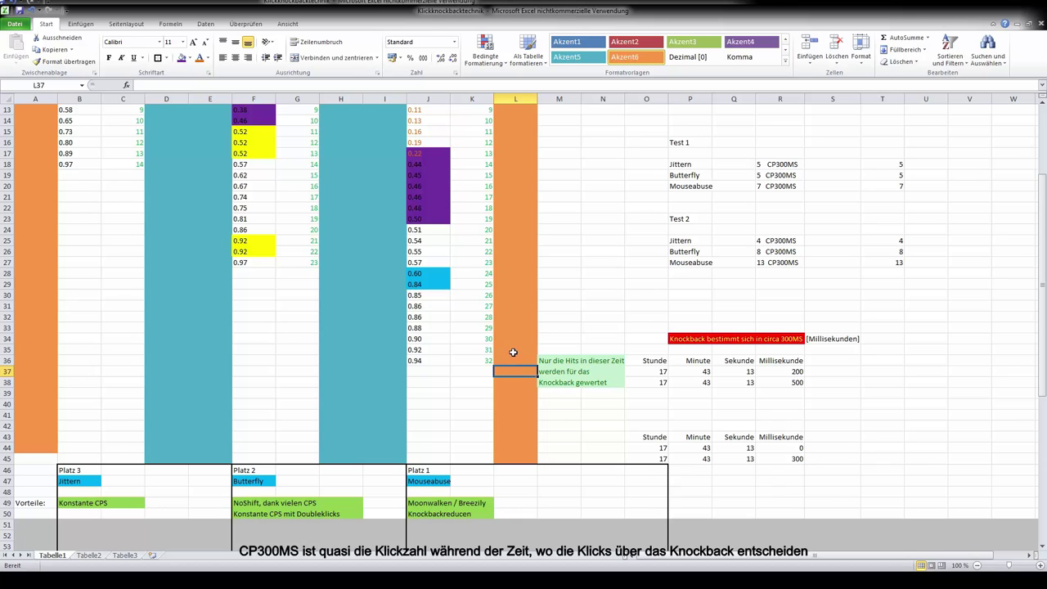
Examine the Jittern click times, including the first five clicks in B5:B9.
scroll(507, 360, up, 4)
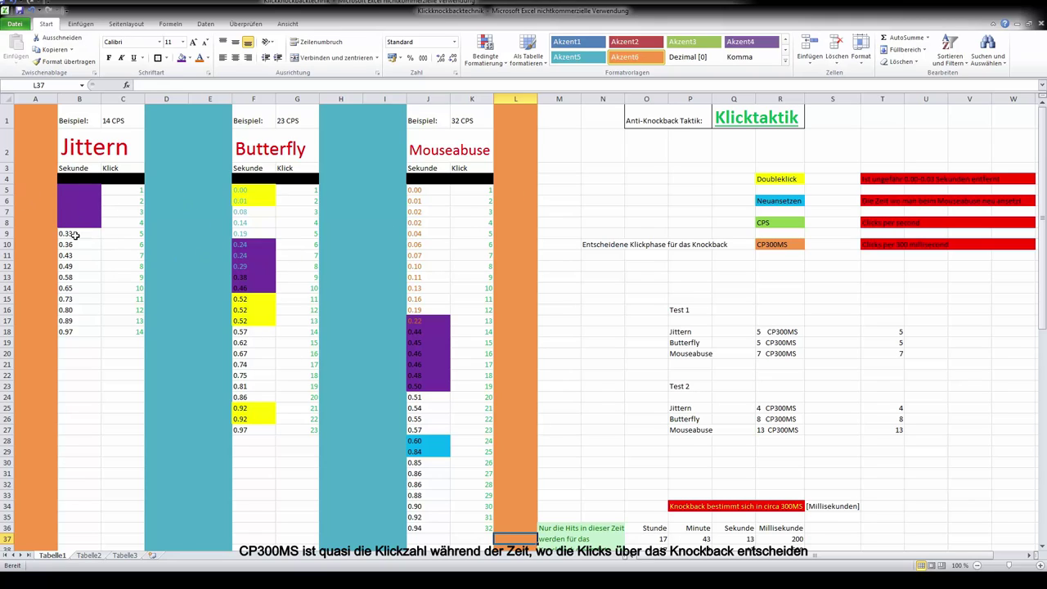
click(89, 289)
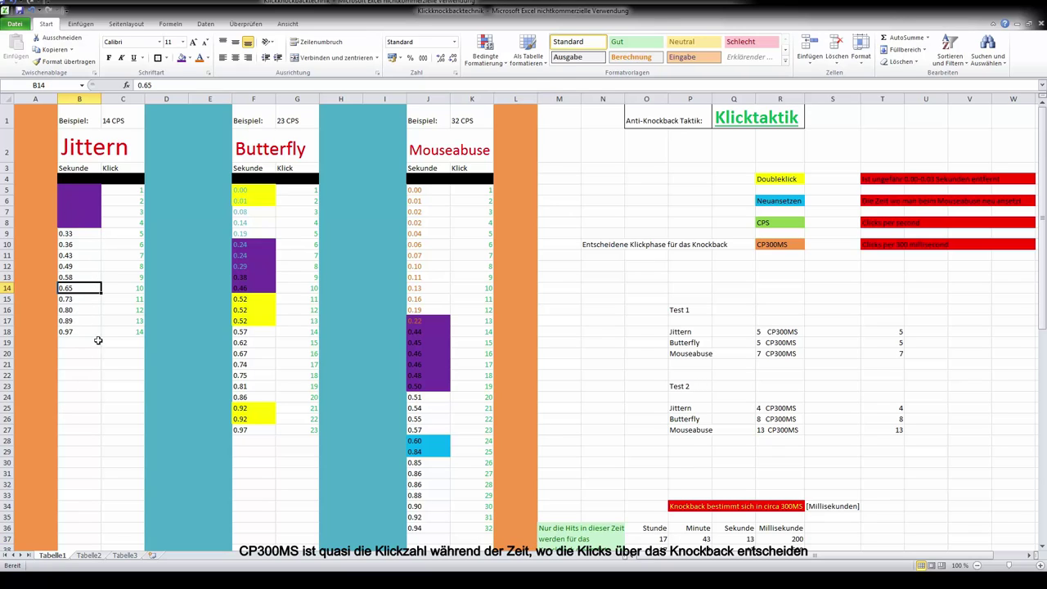
click(87, 342)
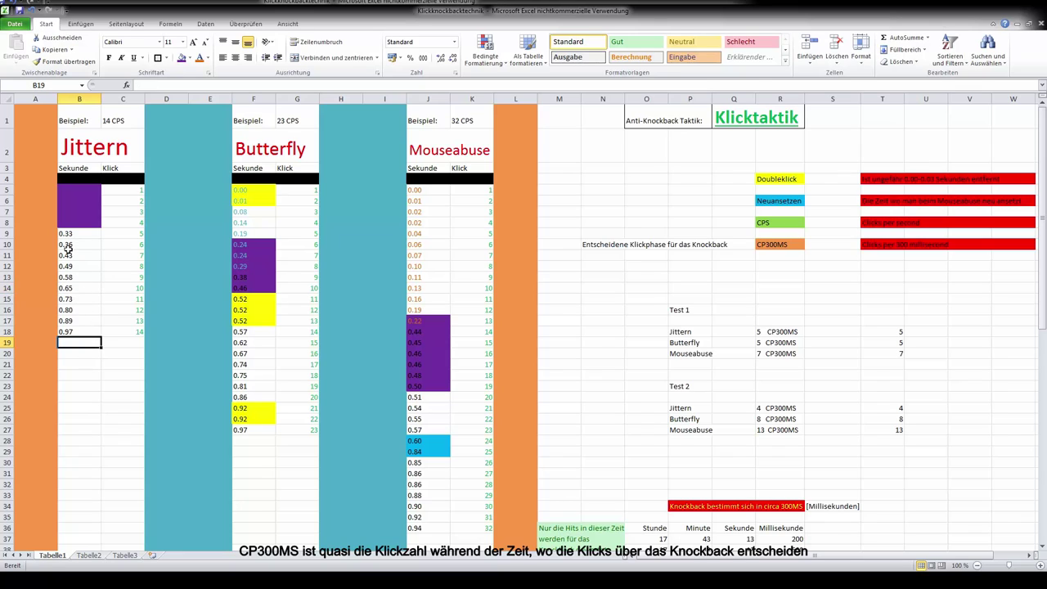
drag(79, 193, 82, 233)
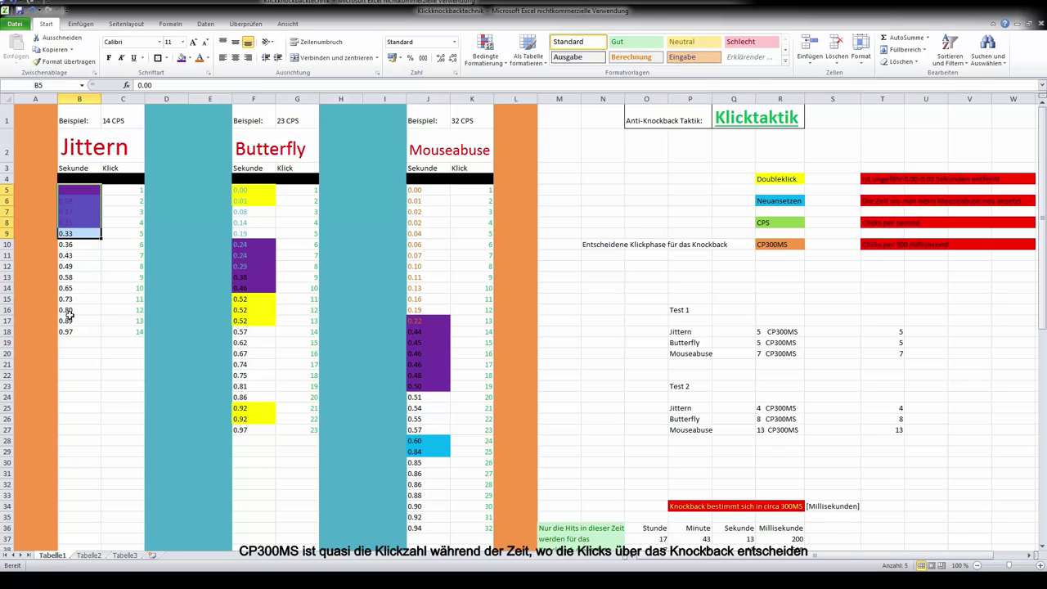
click(93, 269)
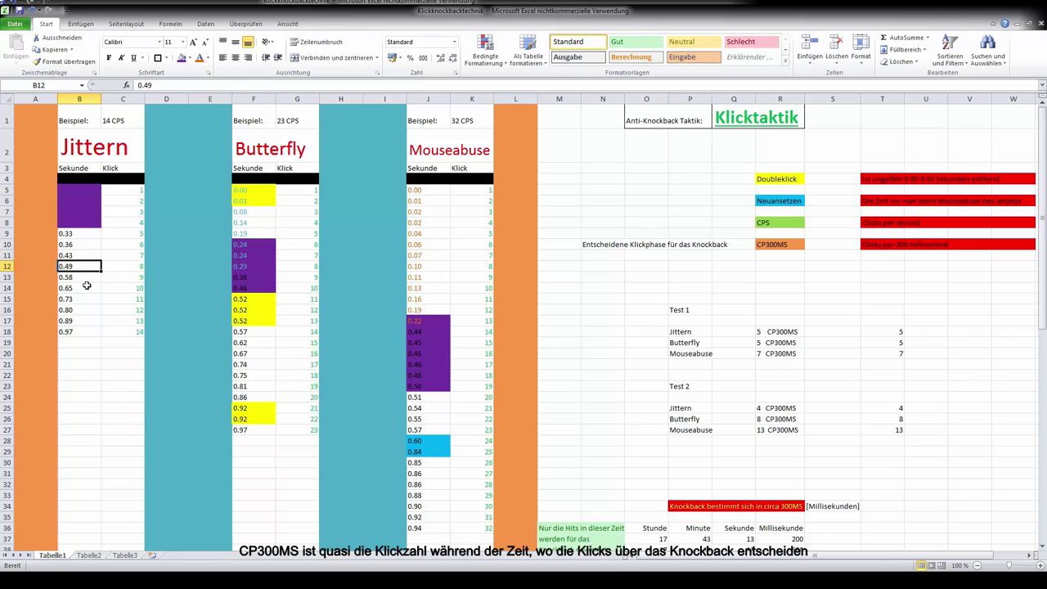
click(80, 233)
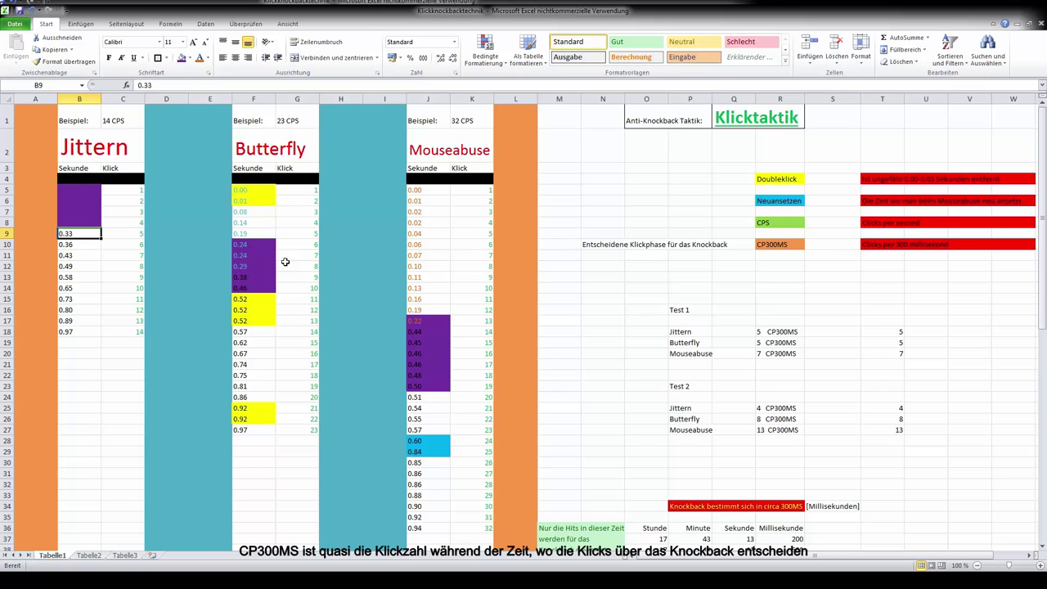
Revisit the Mouseabuse section of the ranking table and the Klicktaktik heading of the sheet.
scroll(268, 266, down, 4)
click(565, 481)
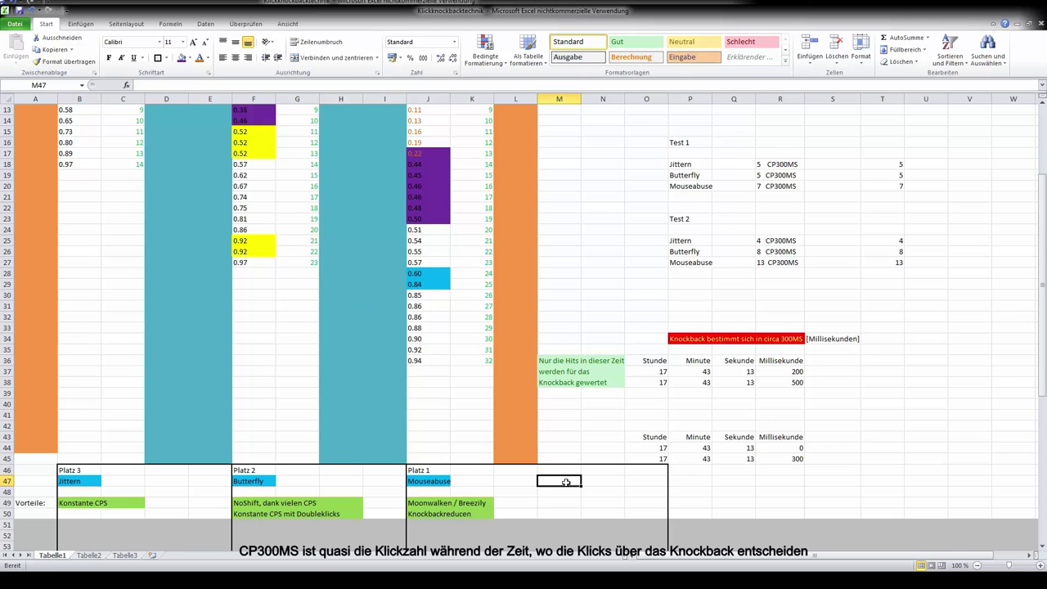
scroll(557, 329, up, 4)
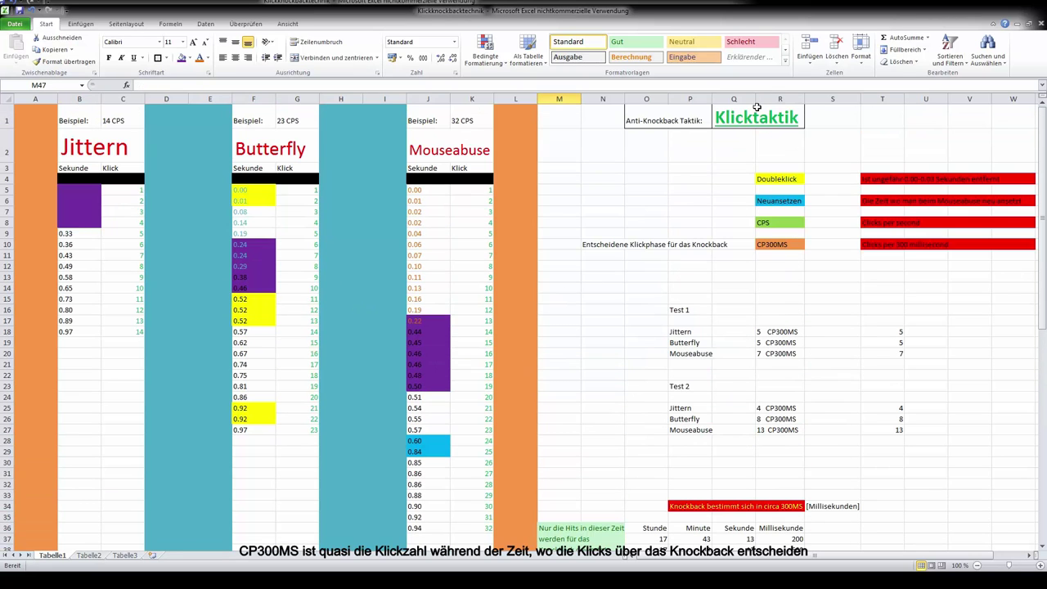
click(757, 107)
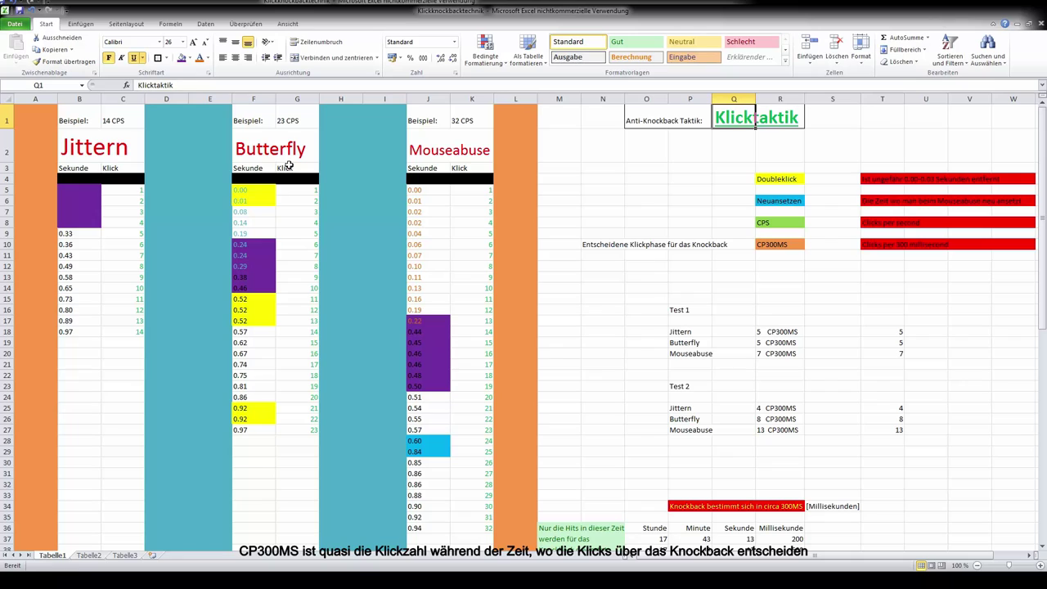
Review the Butterfly column heading, the knockback time notes and the ranking table with each technique's advantages and disadvantages.
click(440, 170)
click(266, 160)
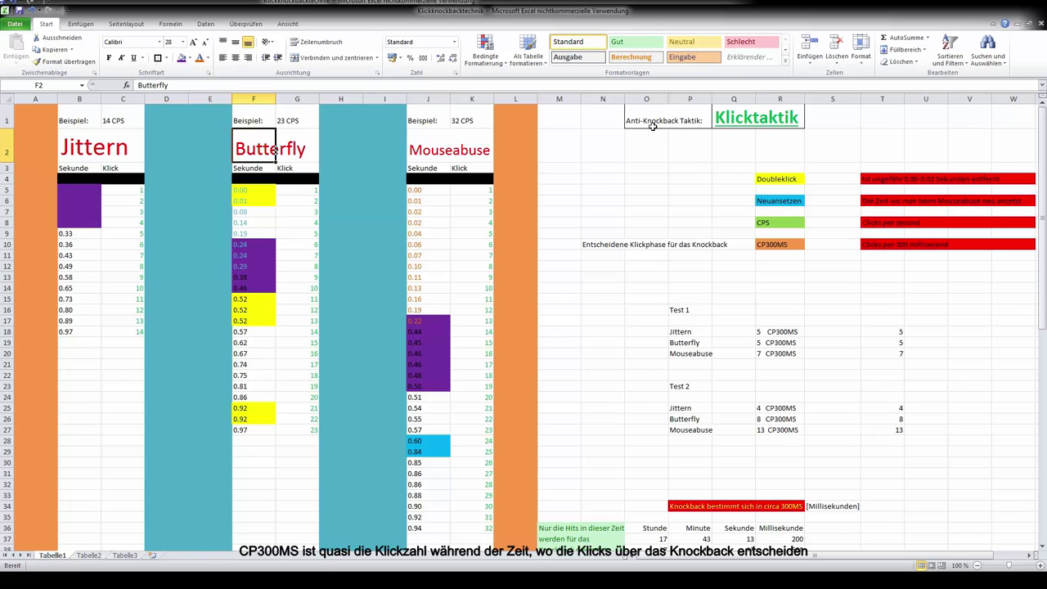
scroll(652, 125, down, 2)
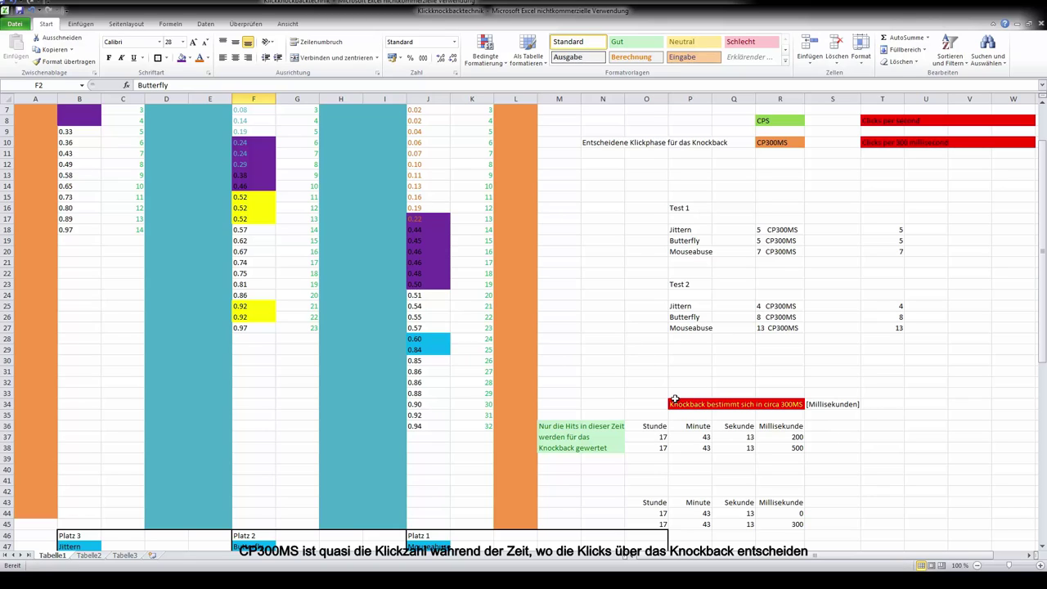
scroll(620, 396, down, 6)
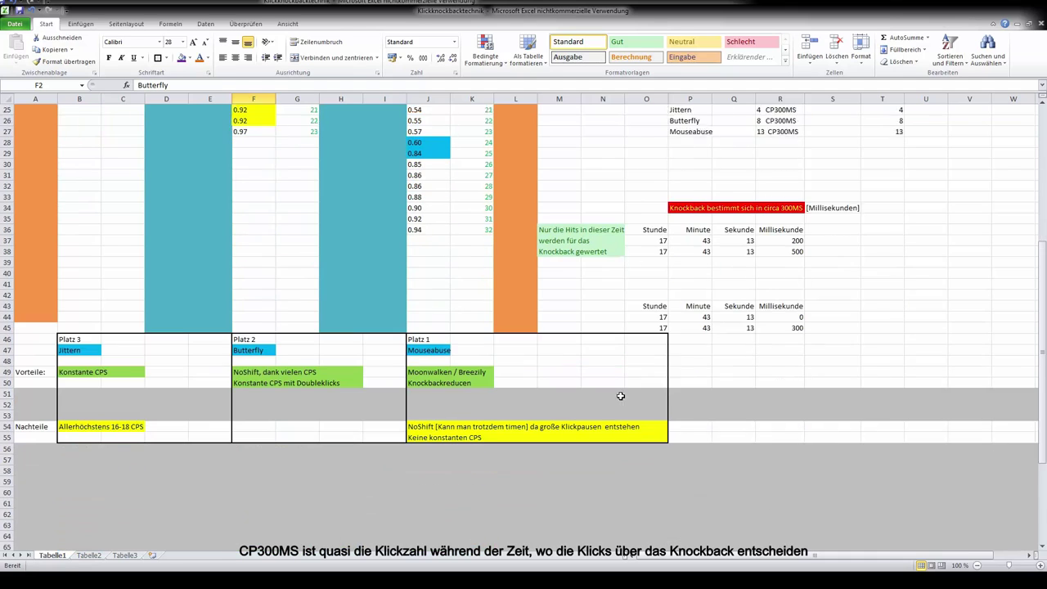
scroll(565, 409, up, 8)
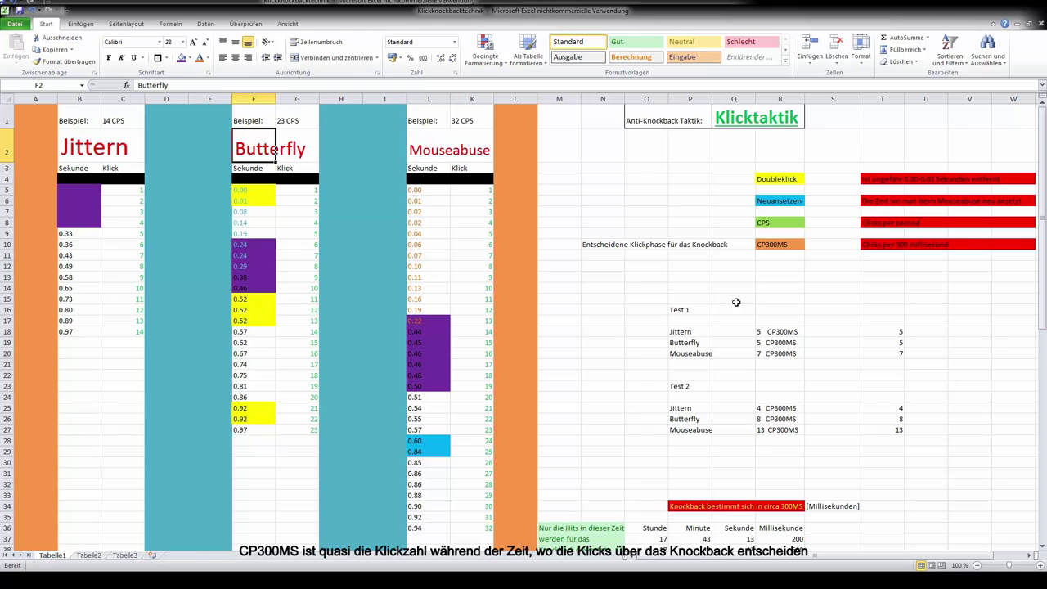
scroll(486, 401, down, 3)
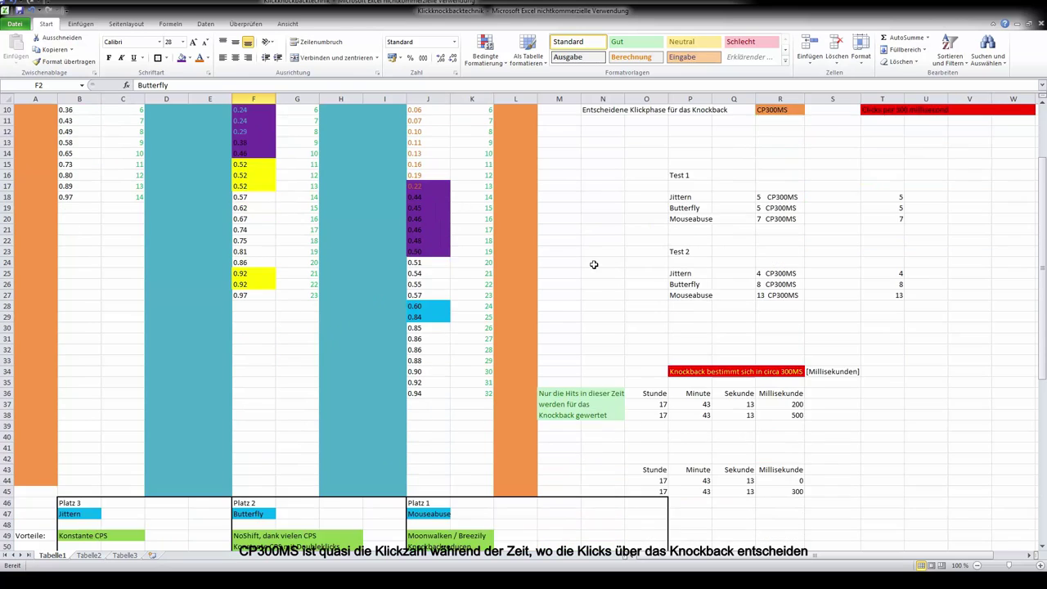
scroll(716, 235, up, 3)
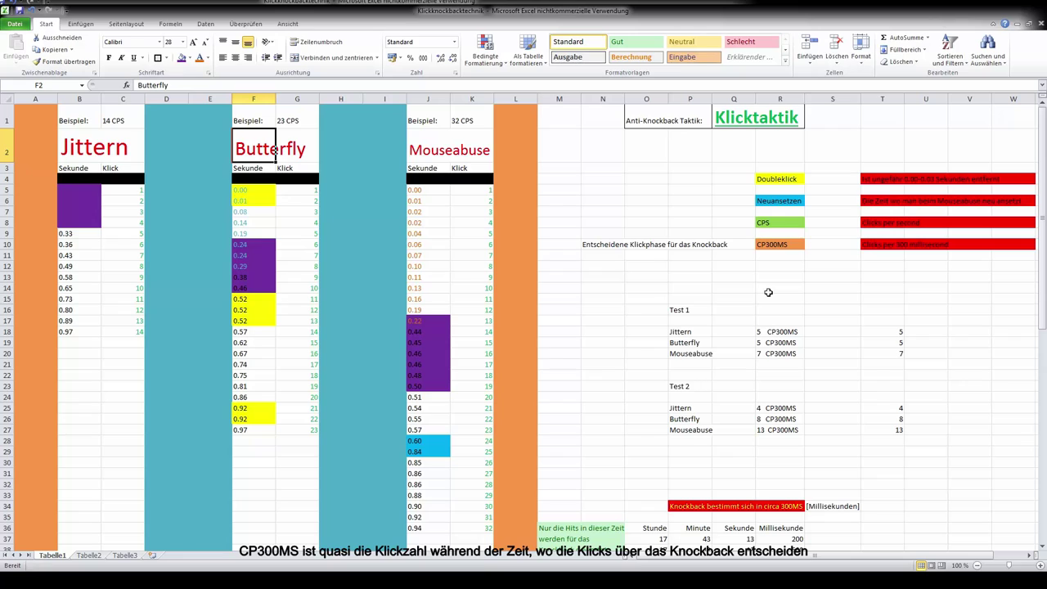
Go through the Neuansetzen, CPS and CP300MS entries of the colour legend.
click(769, 201)
click(782, 222)
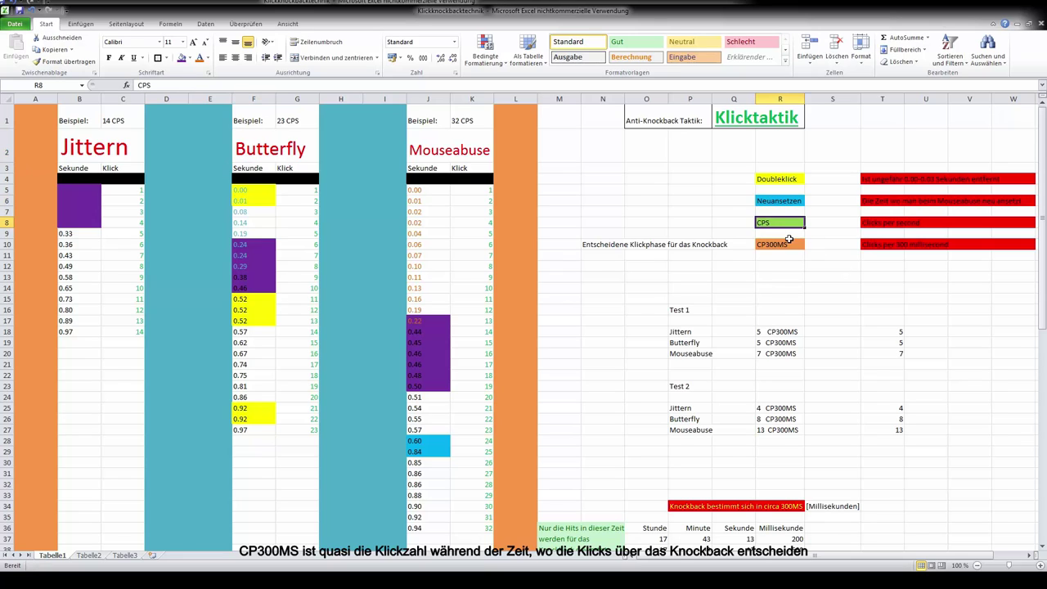
click(785, 242)
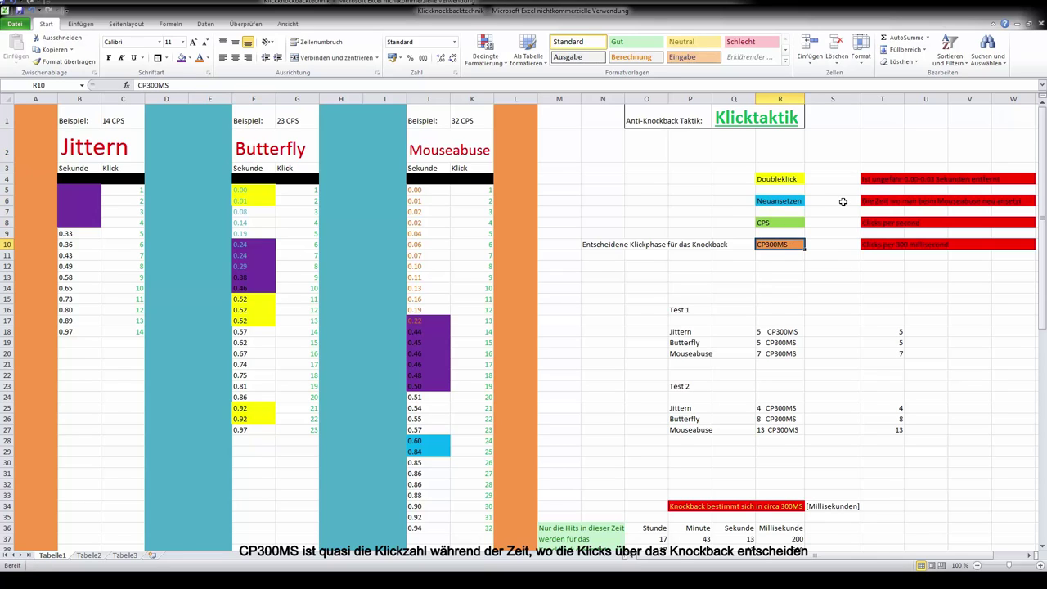